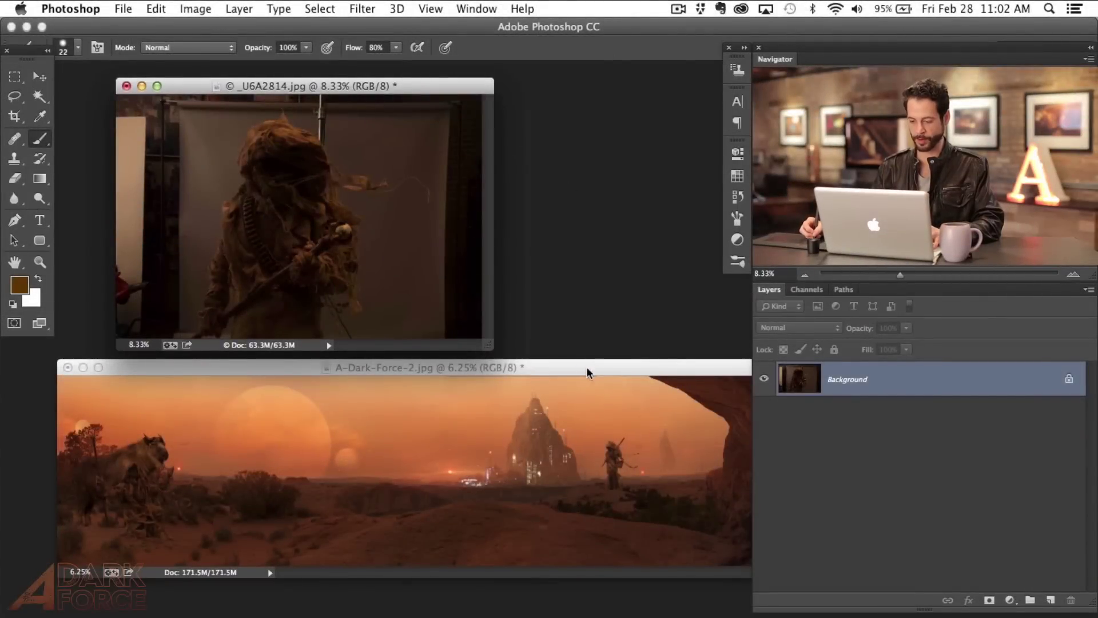
Arrange the two document windows so the _U6A2814.jpg photo sits directly above the A-Dark-Force-2.jpg panorama
left_click_drag(588, 373, 549, 369)
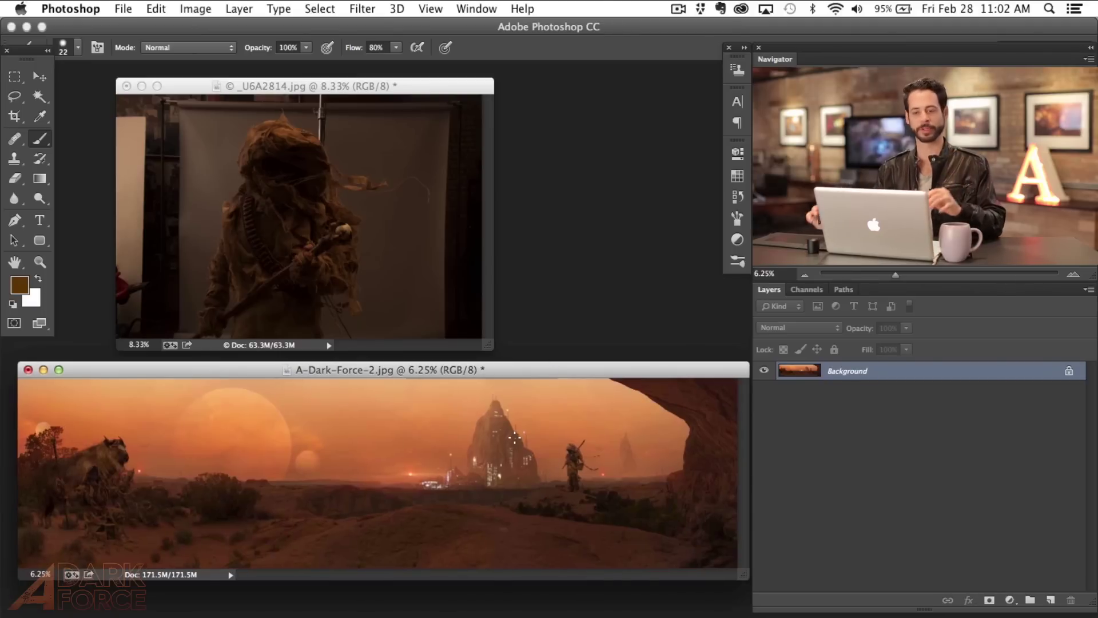
left_click_drag(531, 362, 533, 363)
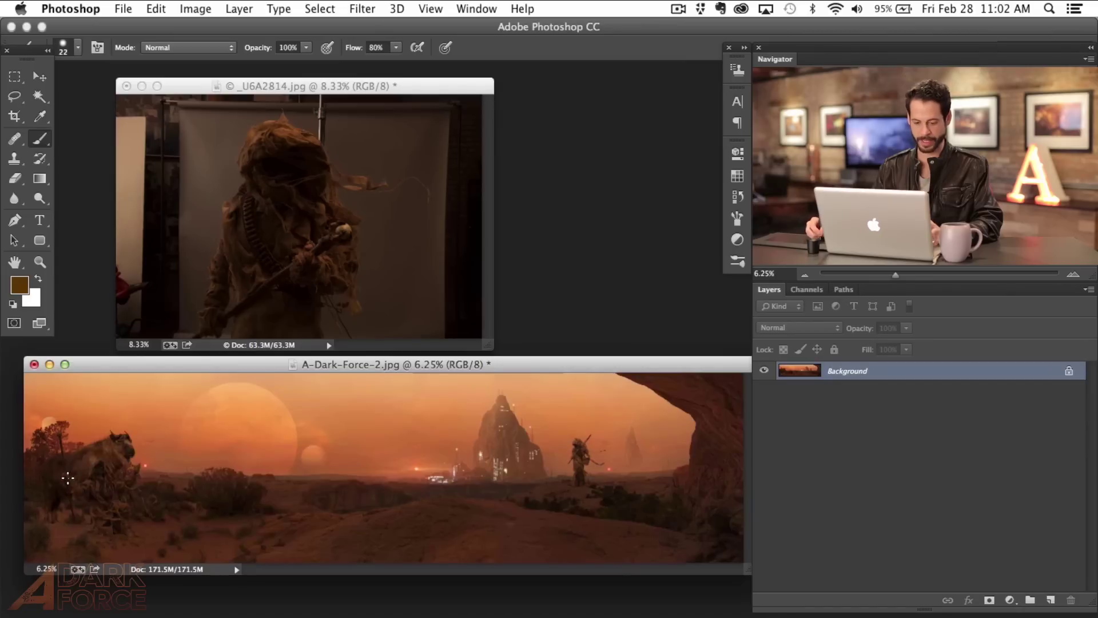
left_click_drag(392, 87, 390, 87)
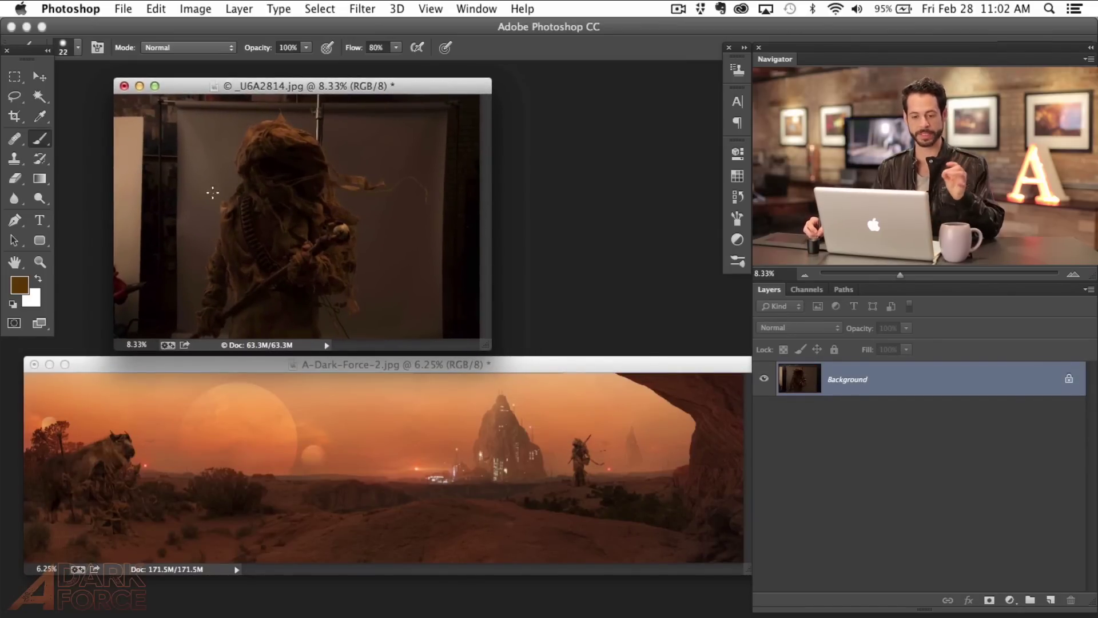
Copy the costumed figure photo from _U6A2814.jpg onto the A-Dark-Force-2.jpg scene as a new layer and work in full-screen mode
key("w")
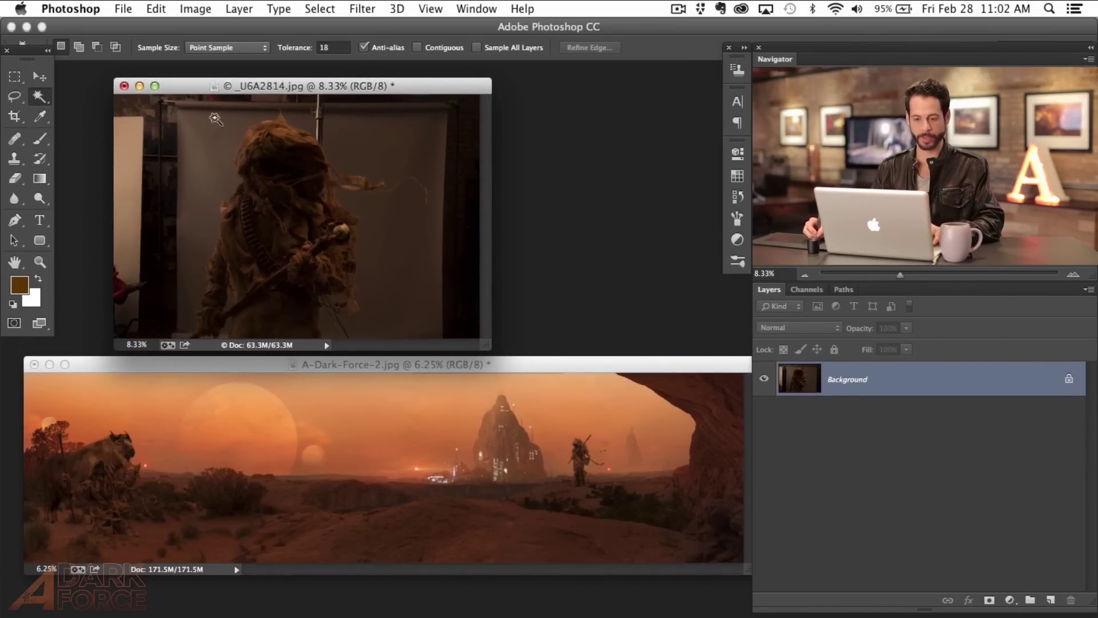
key("v")
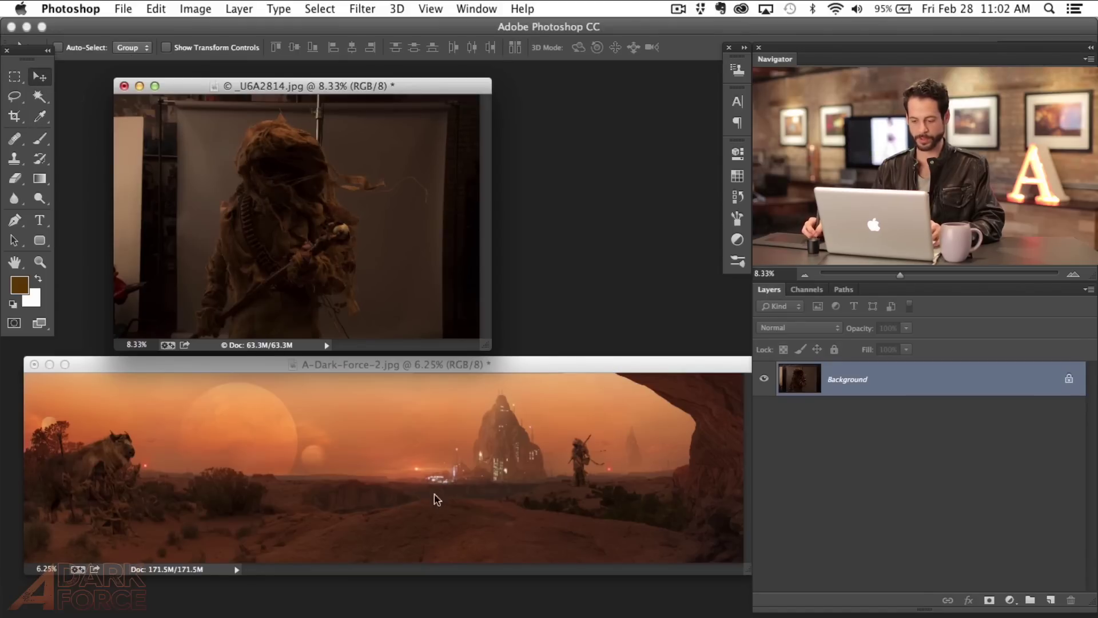
left_click_drag(435, 494, 437, 506)
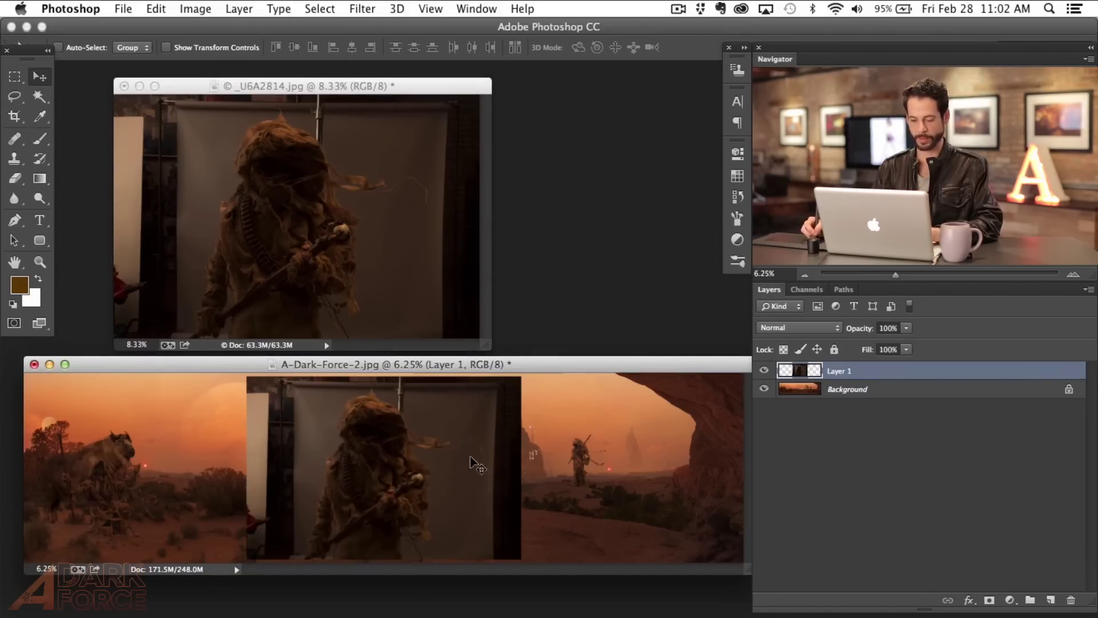
key("f")
key("super+plus")
key("super+plus")
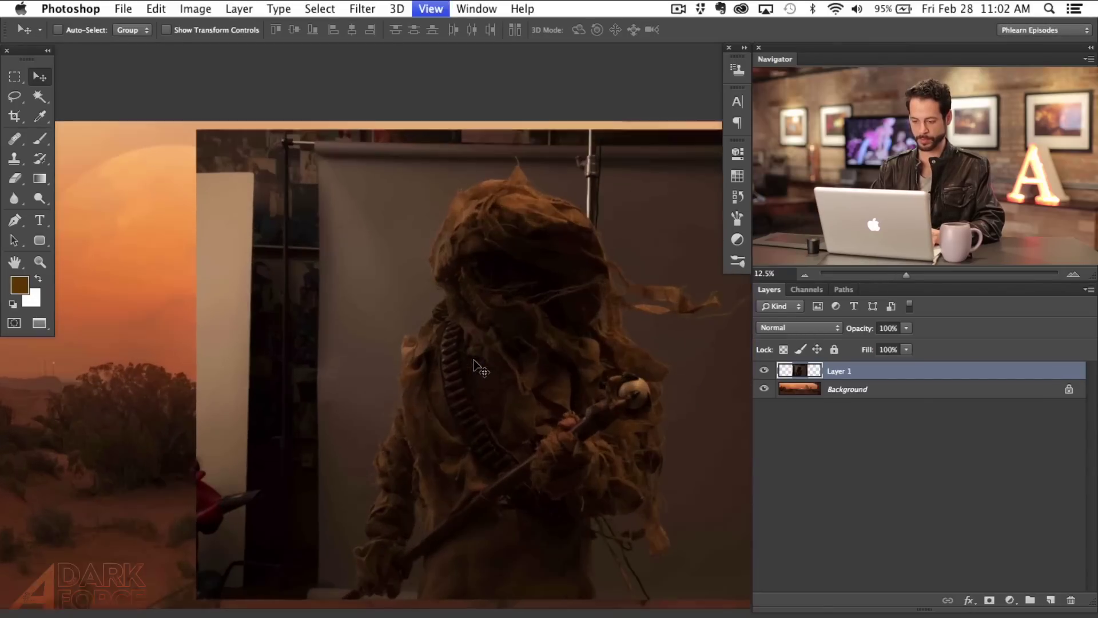
key("super+plus")
key("space")
left_click_drag(538, 320, 367, 295)
left_click_drag(343, 382, 363, 390)
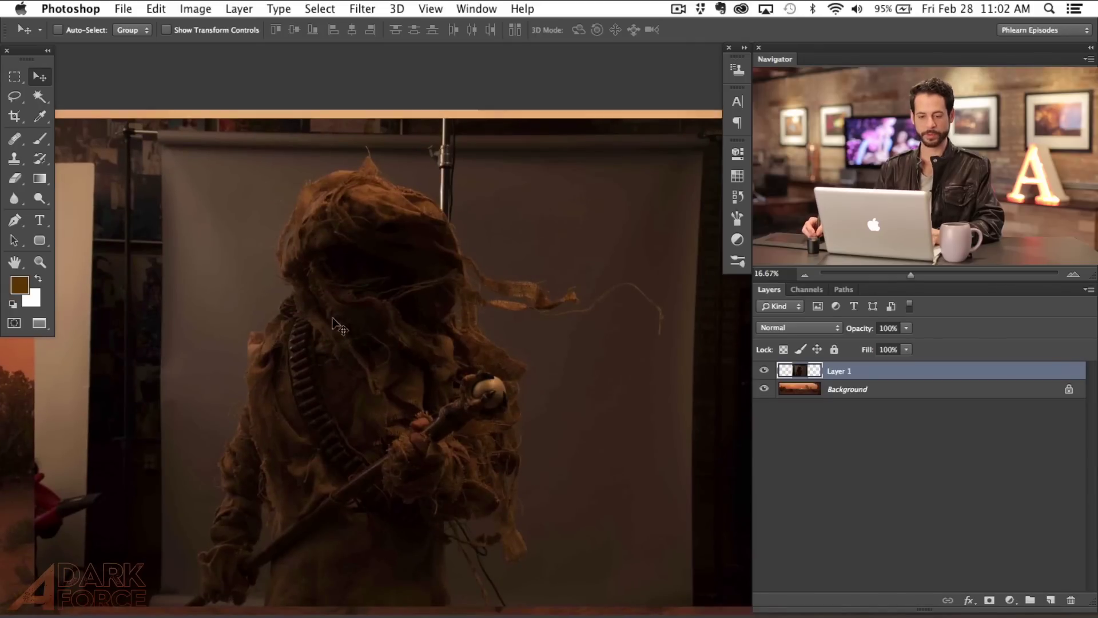
Try selecting the gray backdrop beside the hood with the Magic Wand at tolerance 18, and discard the selection
left_click(43, 101)
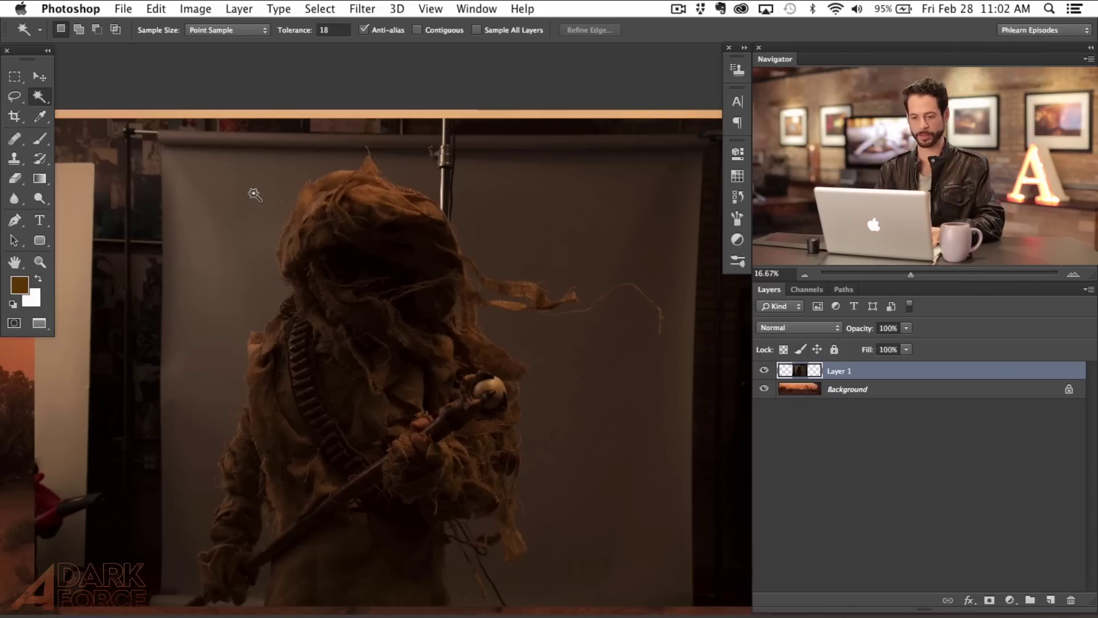
key("super+equal")
left_click_drag(314, 324, 475, 389)
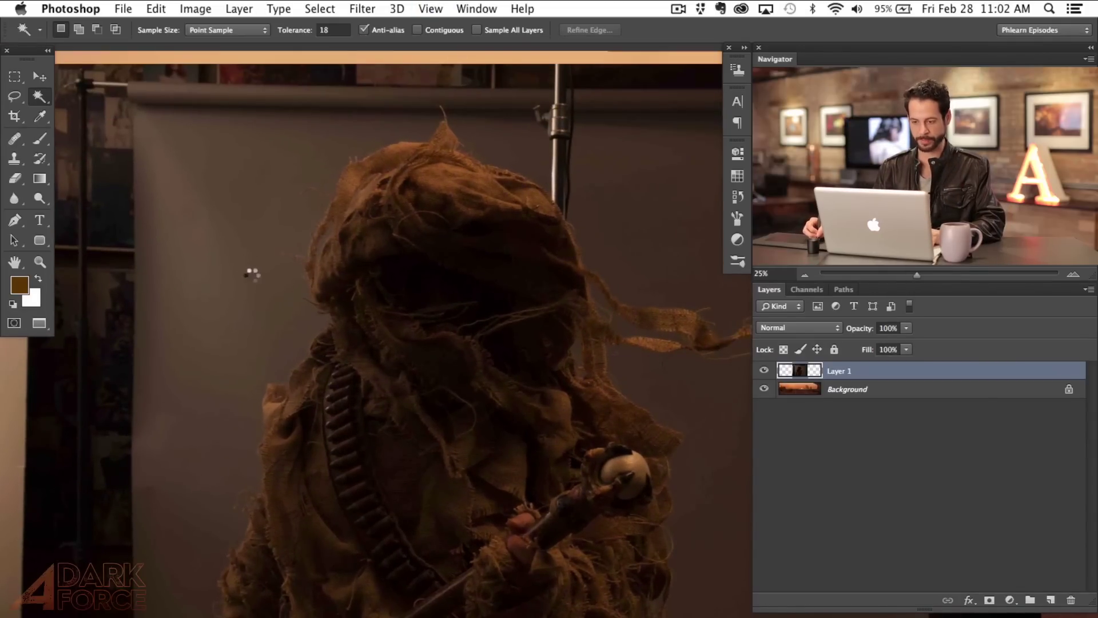
left_click(478, 30)
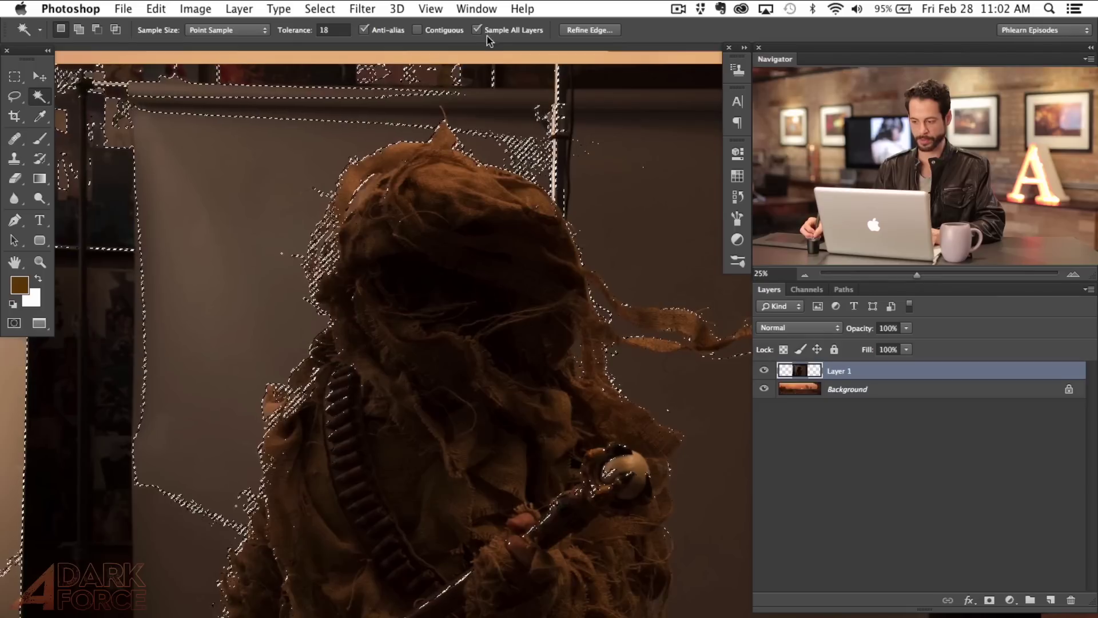
left_click(476, 30)
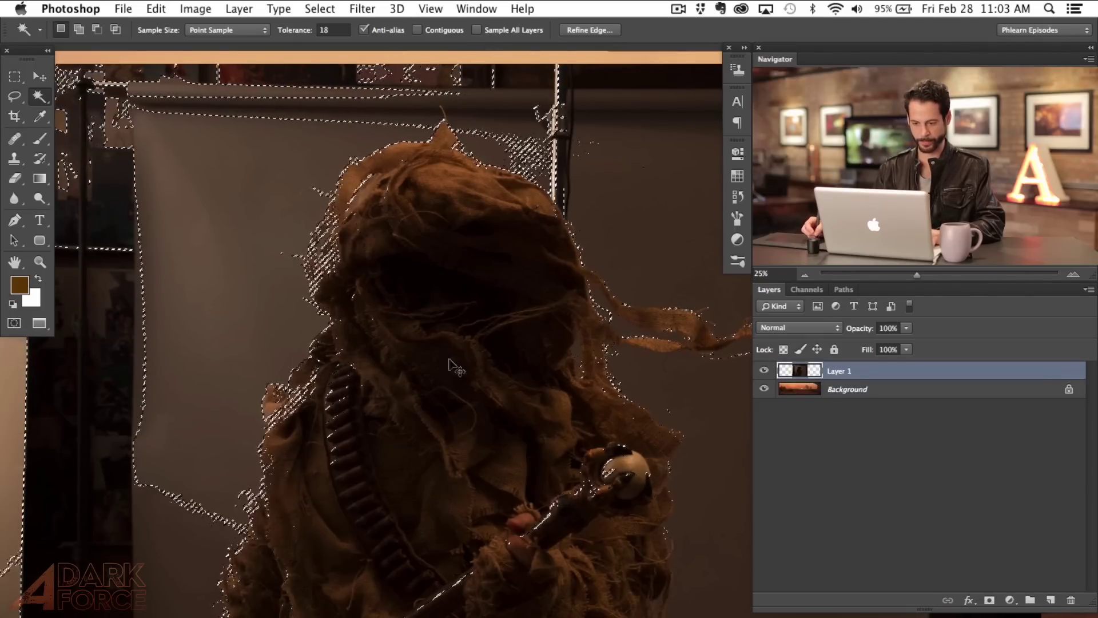
key("super+d")
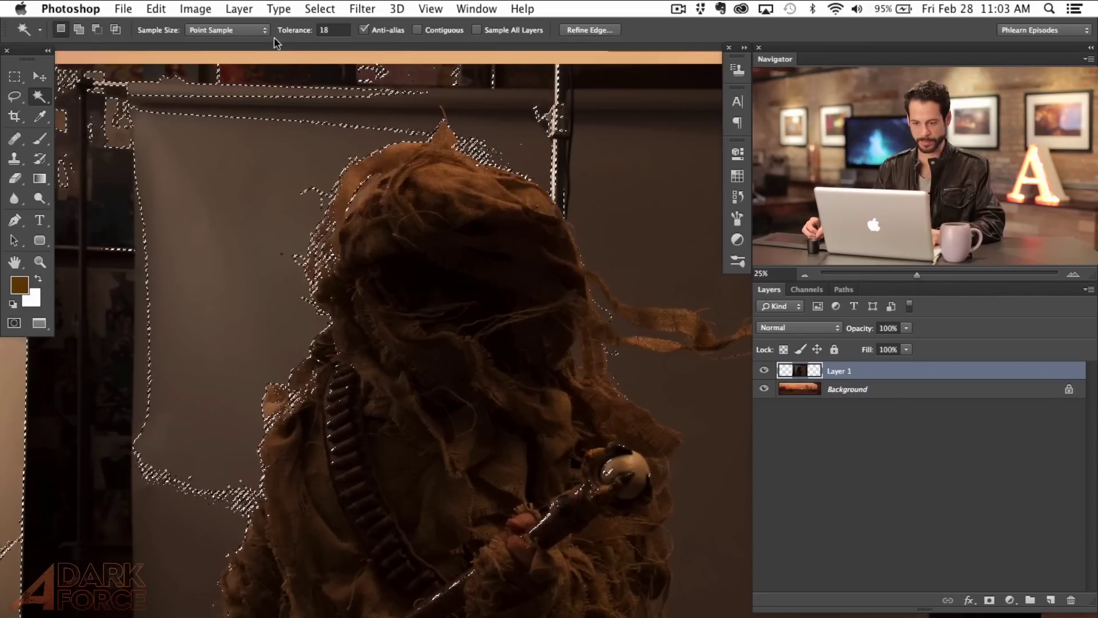
key("super+d")
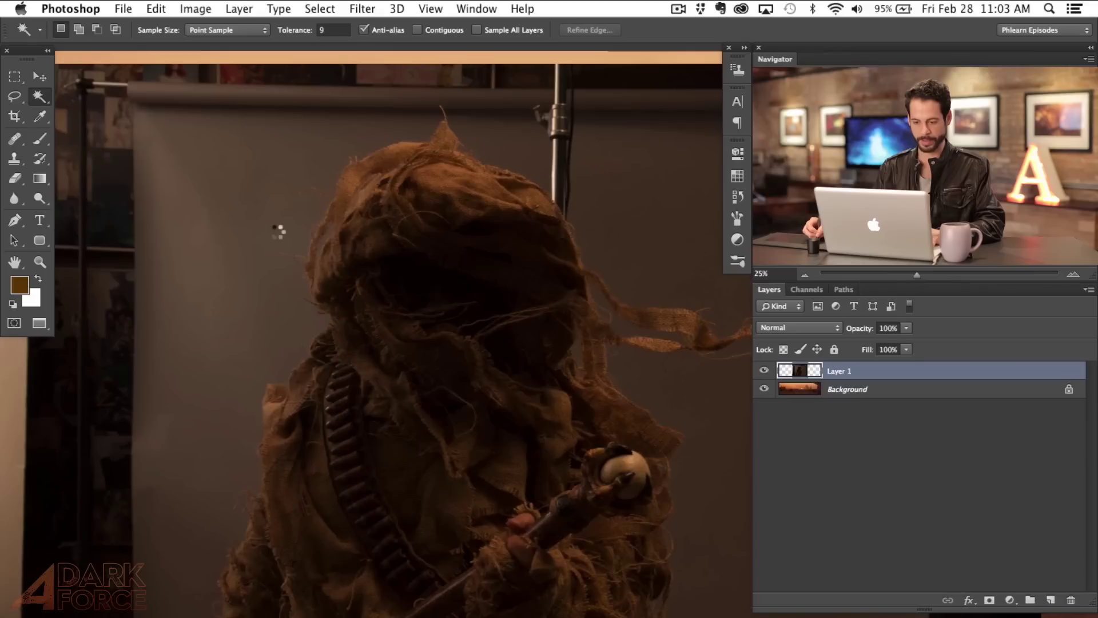
Set the Magic Wand tolerance to 8 and clear the current backdrop selection
scroll(378, 258, "down", 3)
scroll(378, 257, "right", 2)
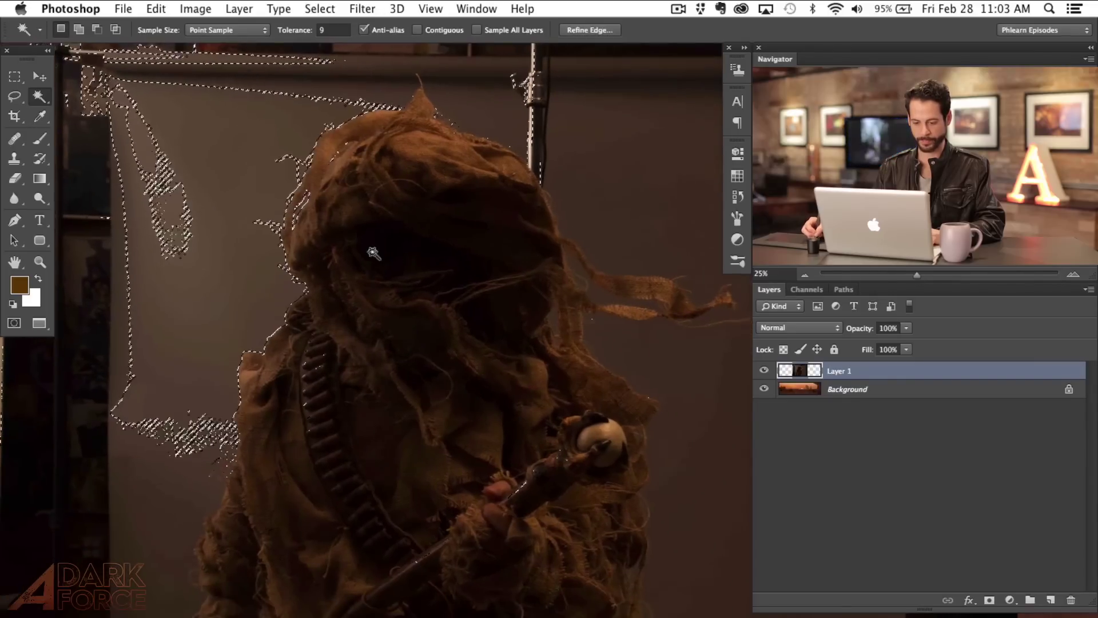
left_click(334, 30)
type("8")
key("Return")
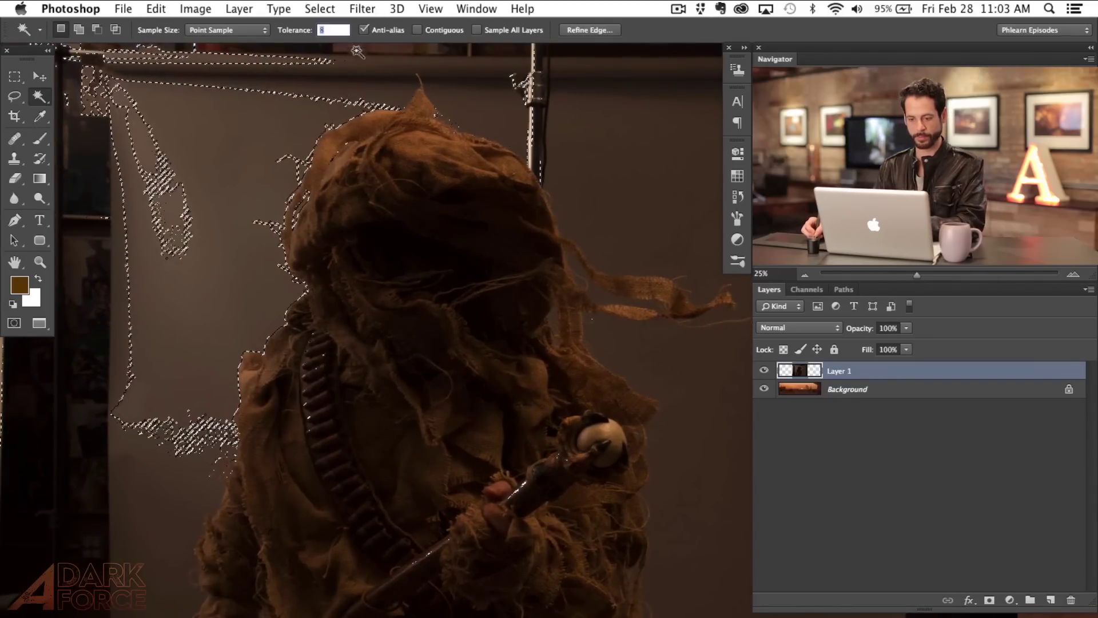
key("super+d")
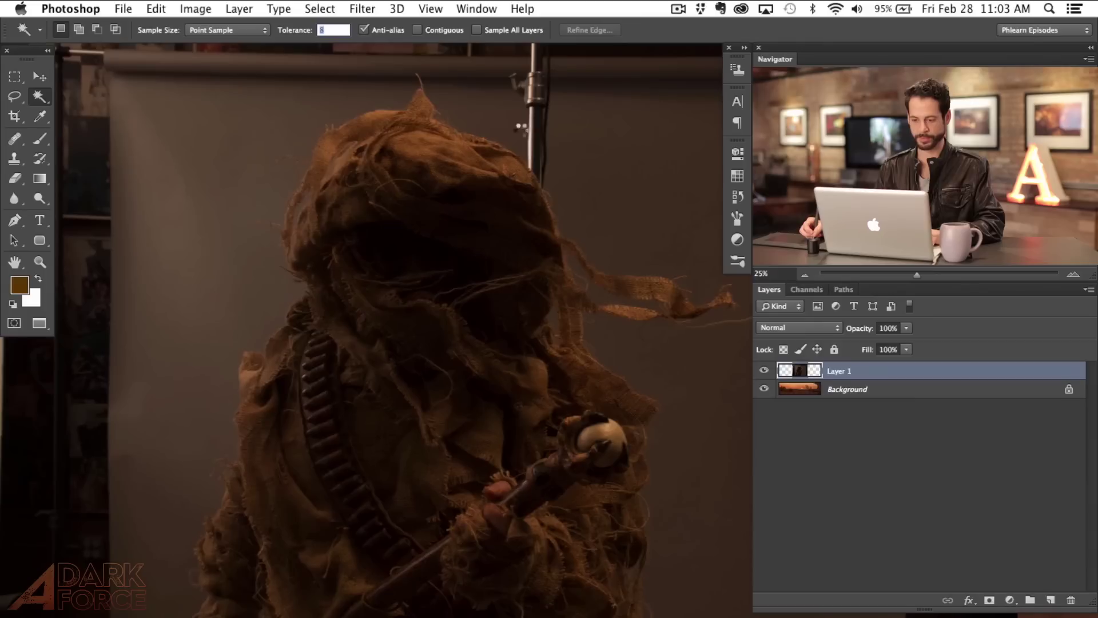
Try selecting the backdrop on the staff side of the figure with Contiguous off, and discard the selection
left_click(525, 150)
scroll(539, 326, "down", 3)
scroll(539, 326, "right", 3)
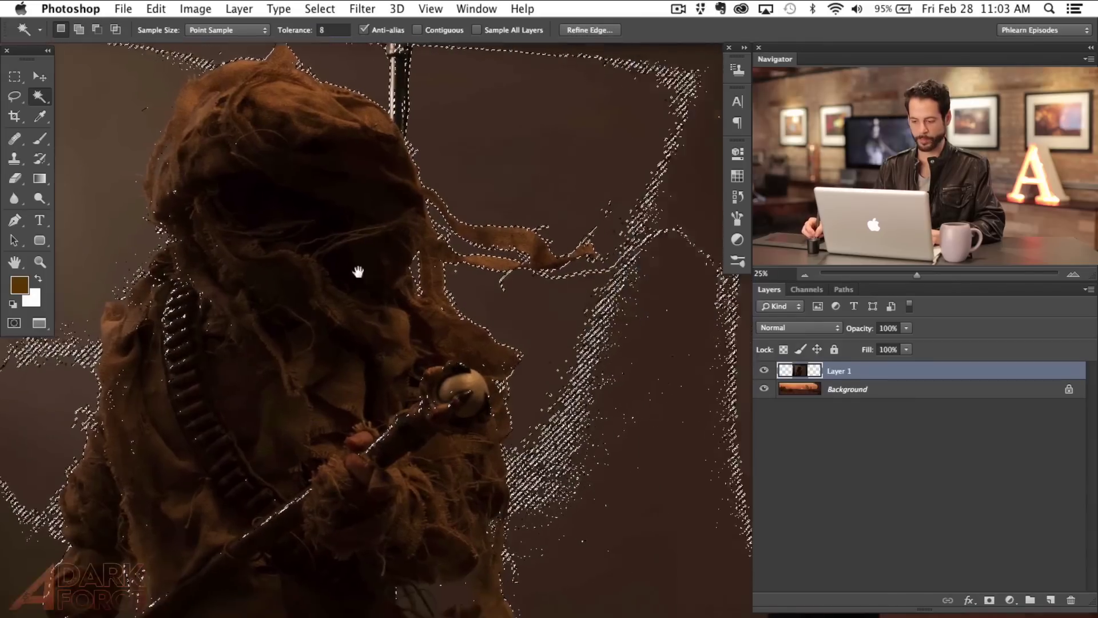
left_click(525, 440)
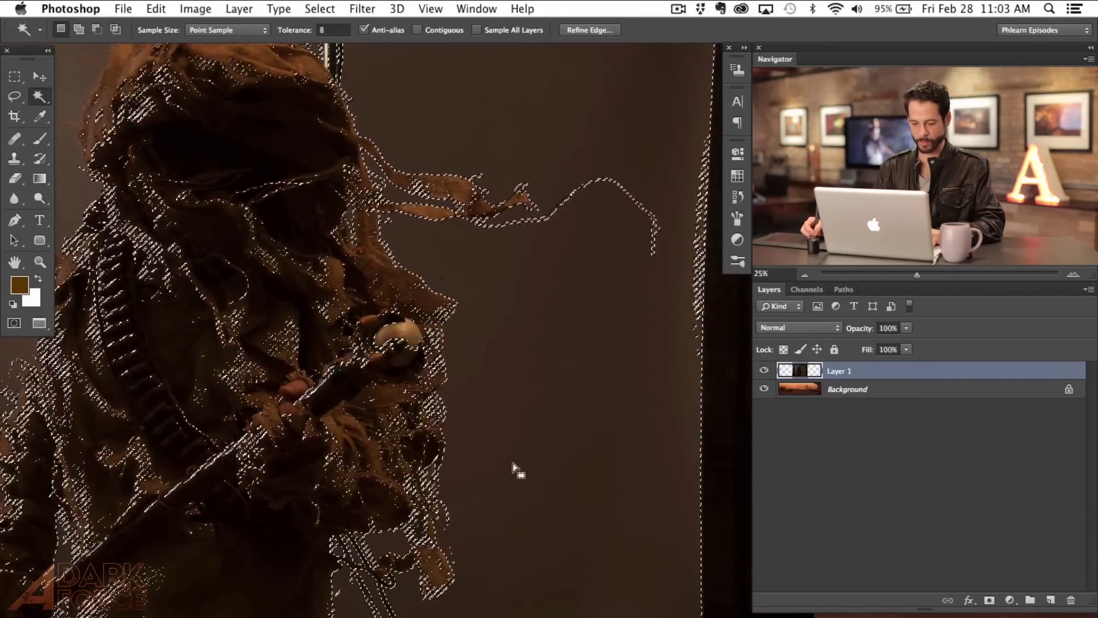
scroll(374, 403, "left", 5)
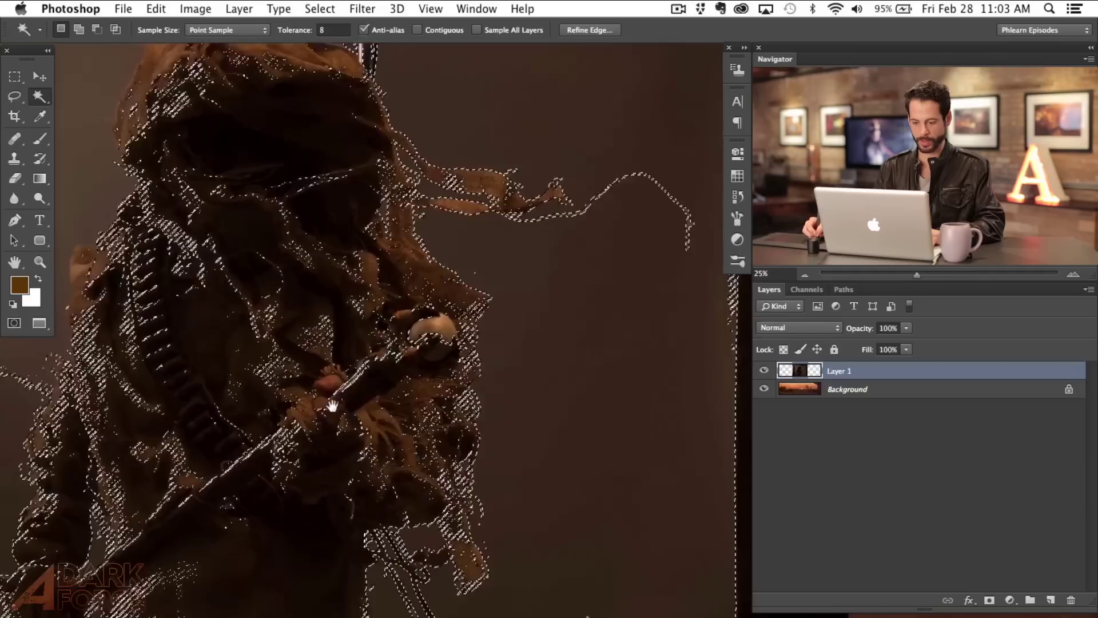
key("super+d")
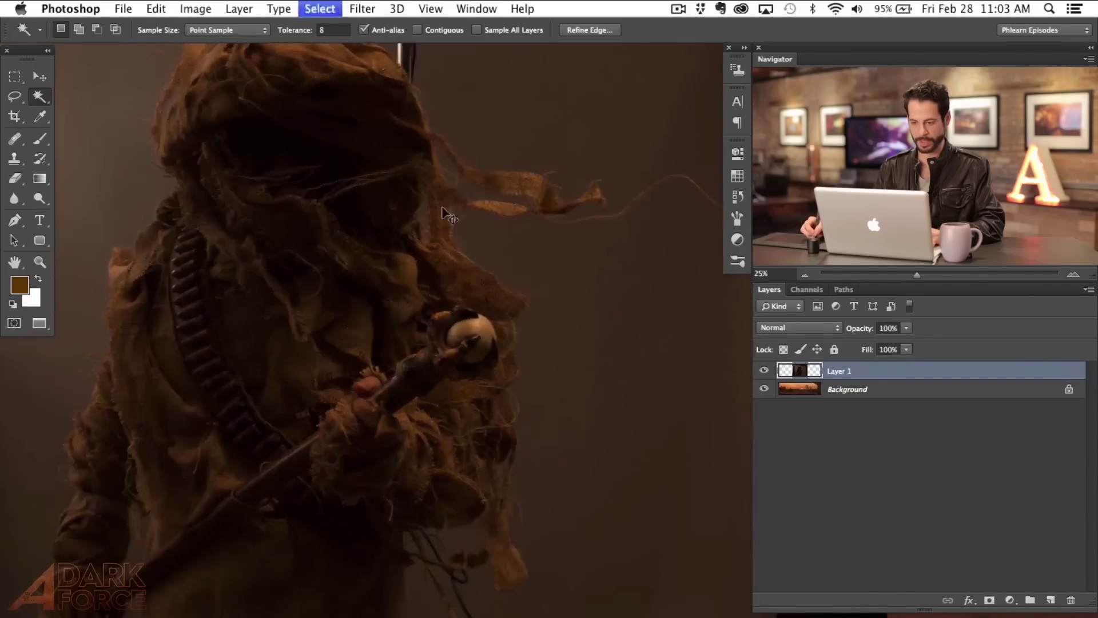
Limit the Magic Wand to contiguous pixels and test it on the open backdrop and the small gap under the figure's arm
left_click(559, 293)
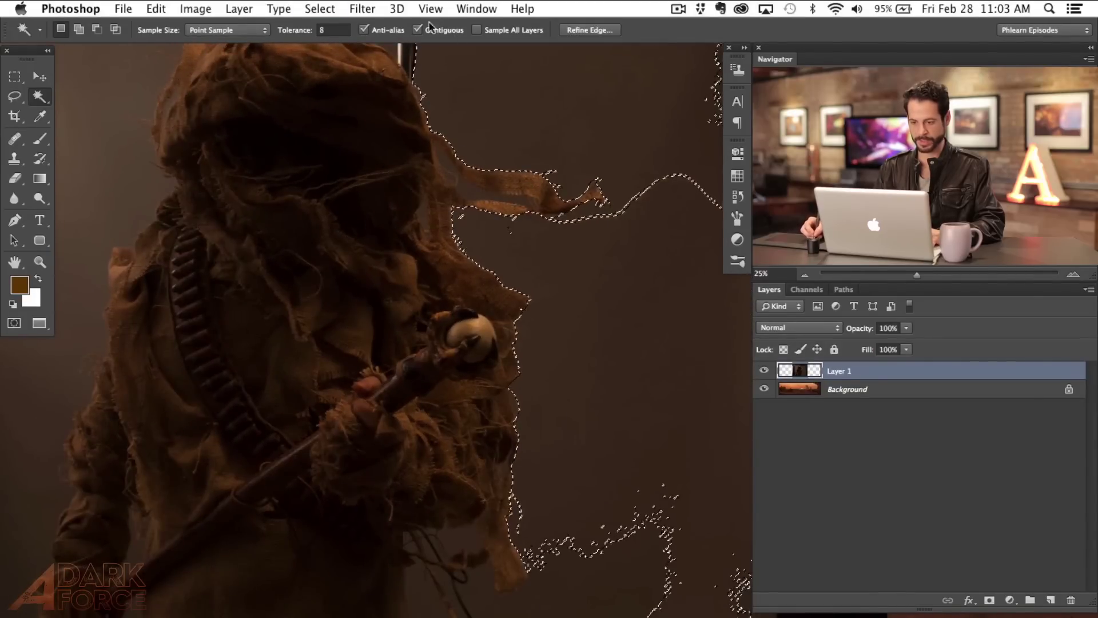
left_click_drag(550, 412, 460, 365)
left_click(462, 457)
left_click(348, 400)
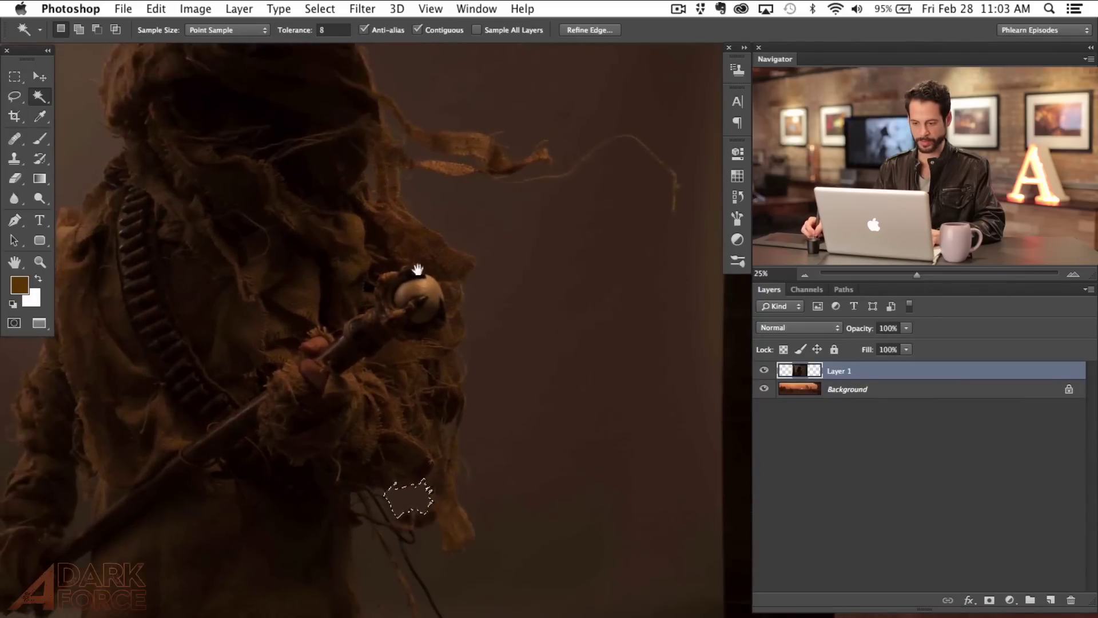
left_click_drag(417, 269, 529, 447)
left_click_drag(539, 401, 334, 299)
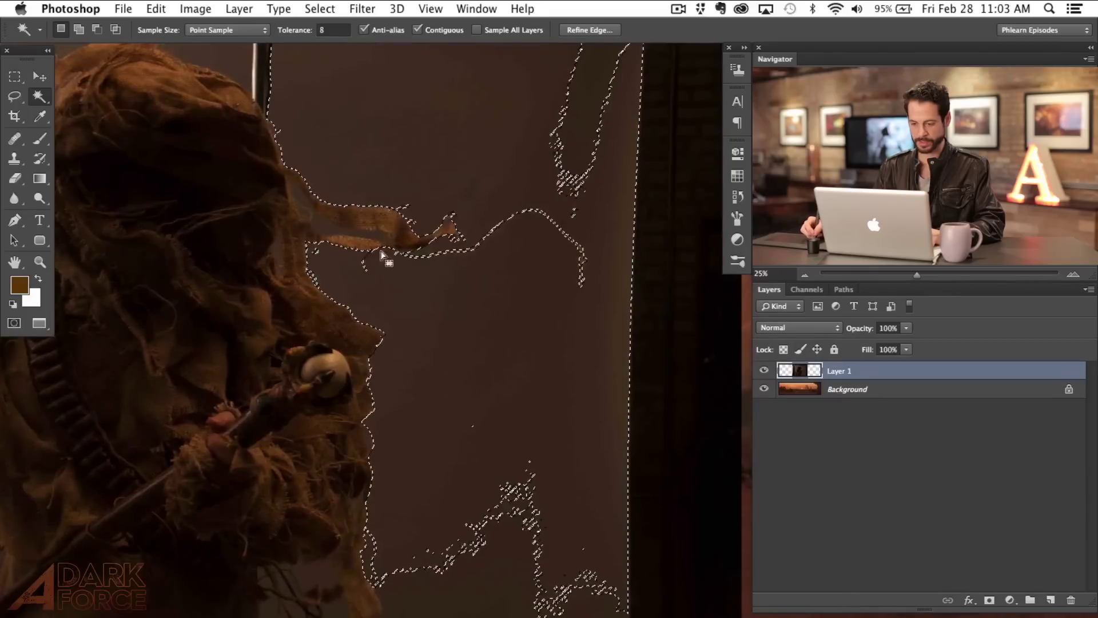
Add the enclosed backdrop gaps between and below the loose cloth strips to the selection, and deselect everything
key("super+plus")
key("super+plus")
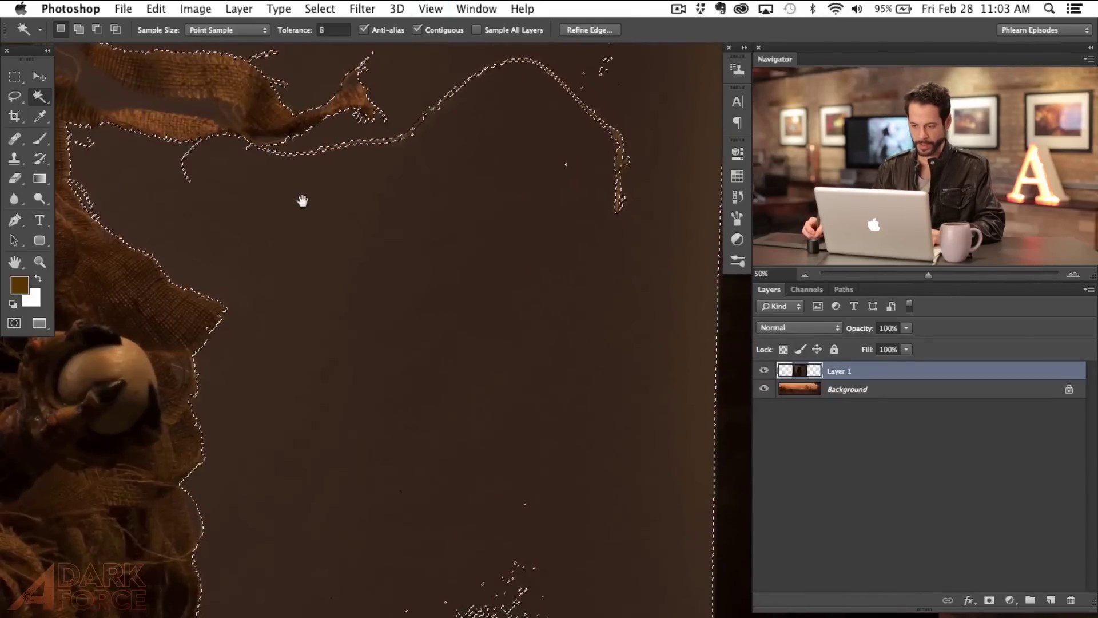
left_click_drag(301, 201, 465, 329)
left_click_drag(333, 187, 493, 301)
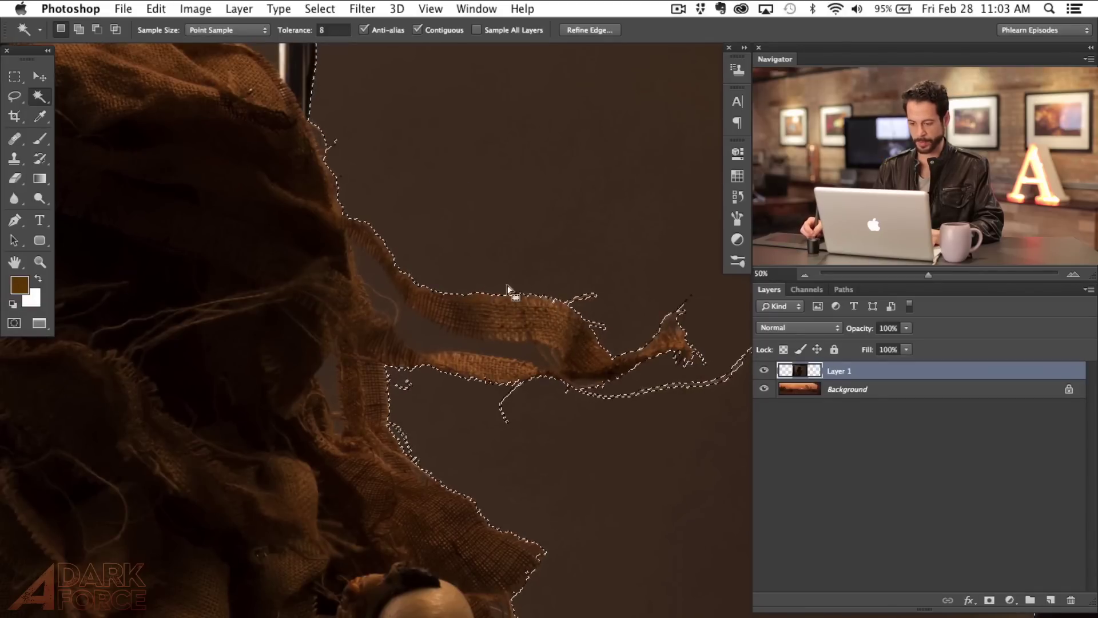
key("super+plus")
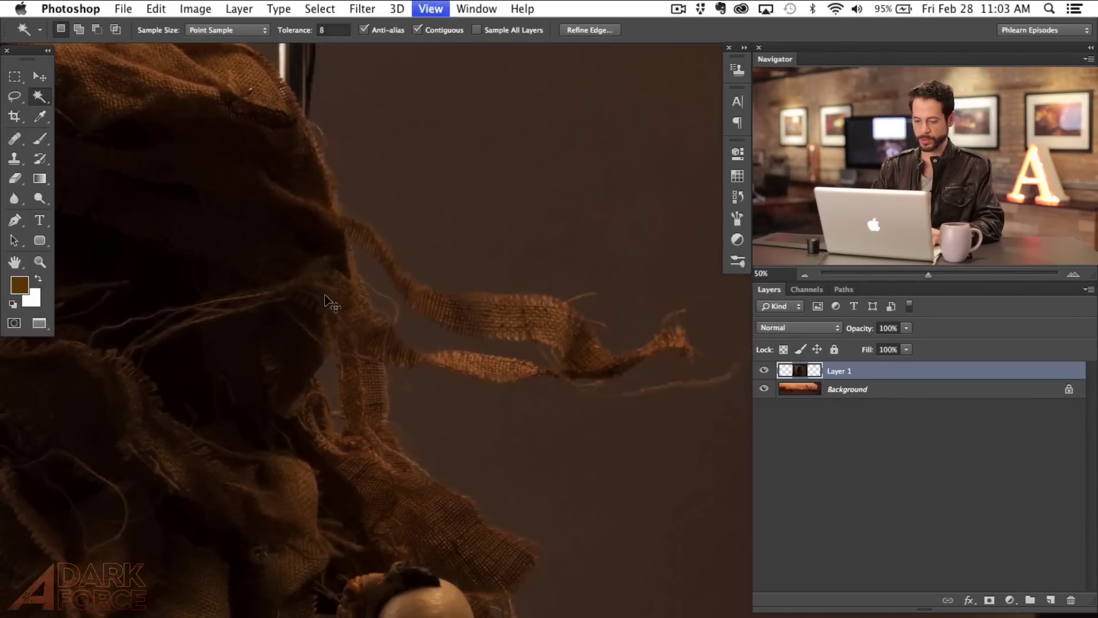
left_click_drag(339, 399, 480, 424)
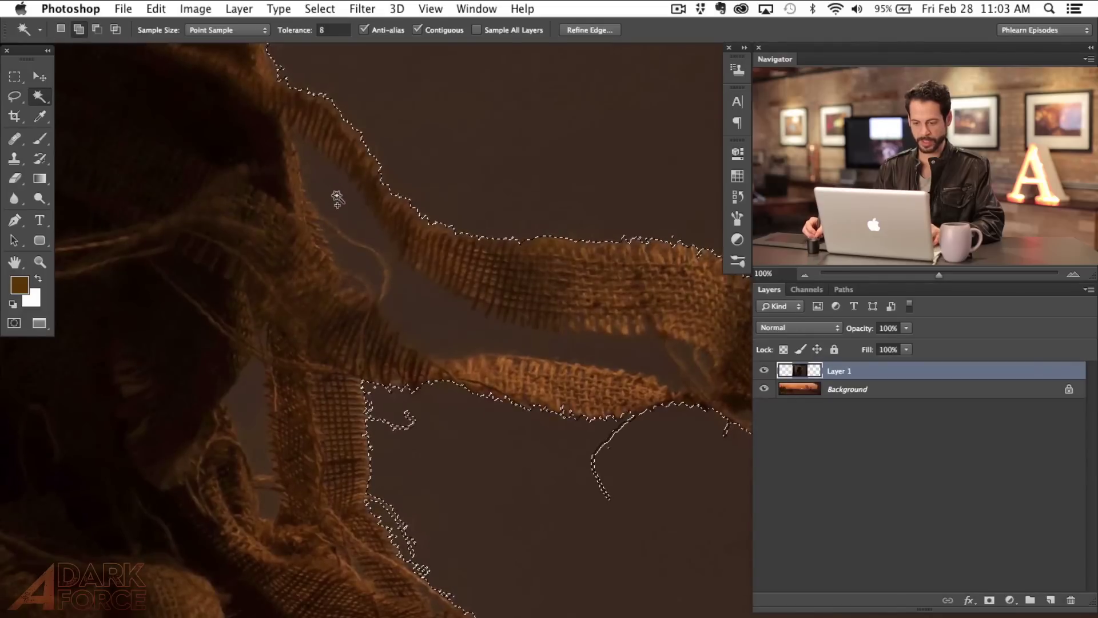
left_click(357, 269, "shift")
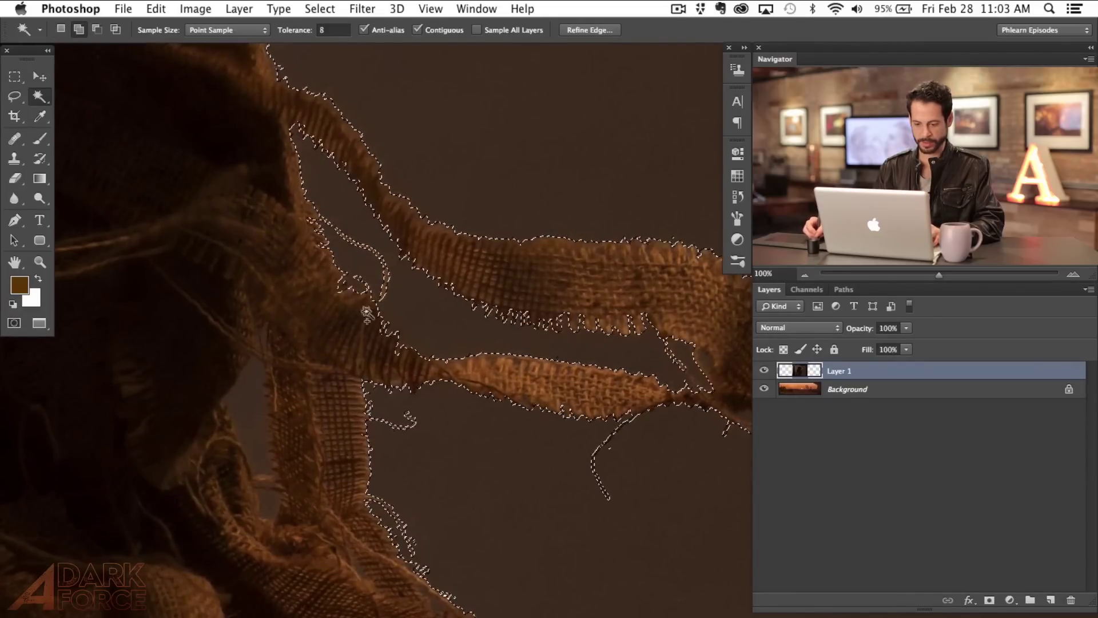
left_click(245, 397, "shift")
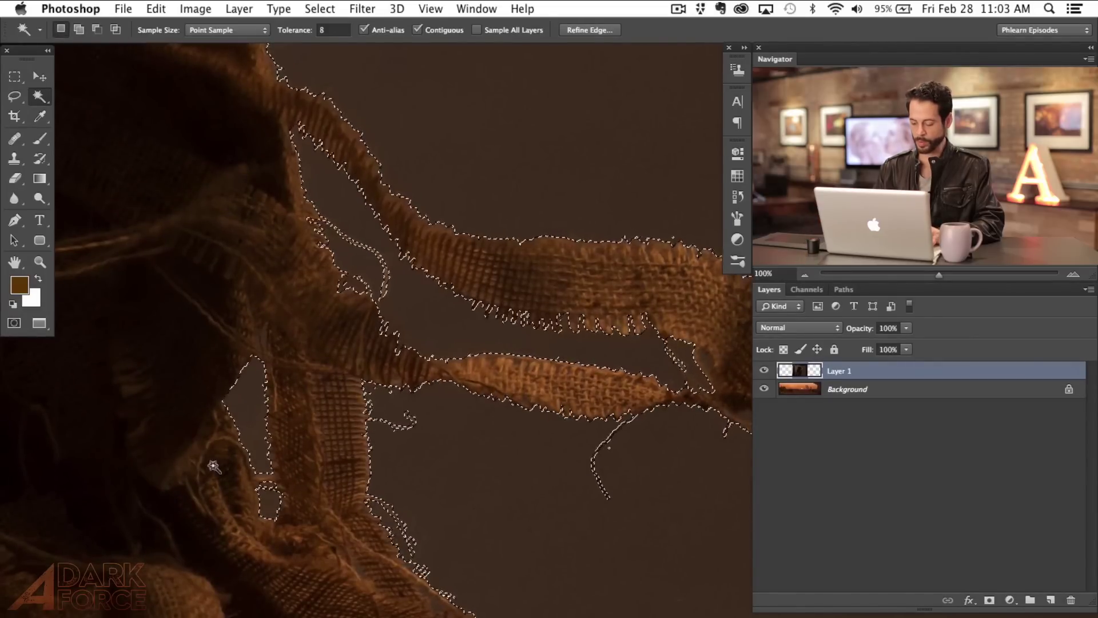
key("super+minus")
key("super+minus")
key("super+d")
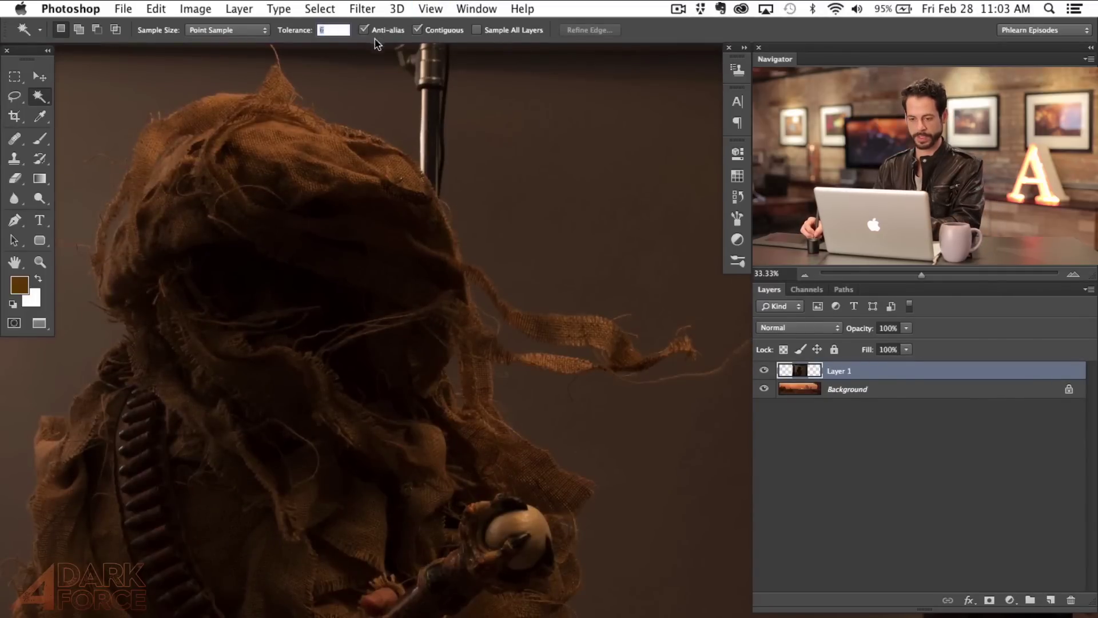
Set the Magic Wand tolerance to 3 and test it on the backdrop below and above the loose cloth strips
left_click(343, 31)
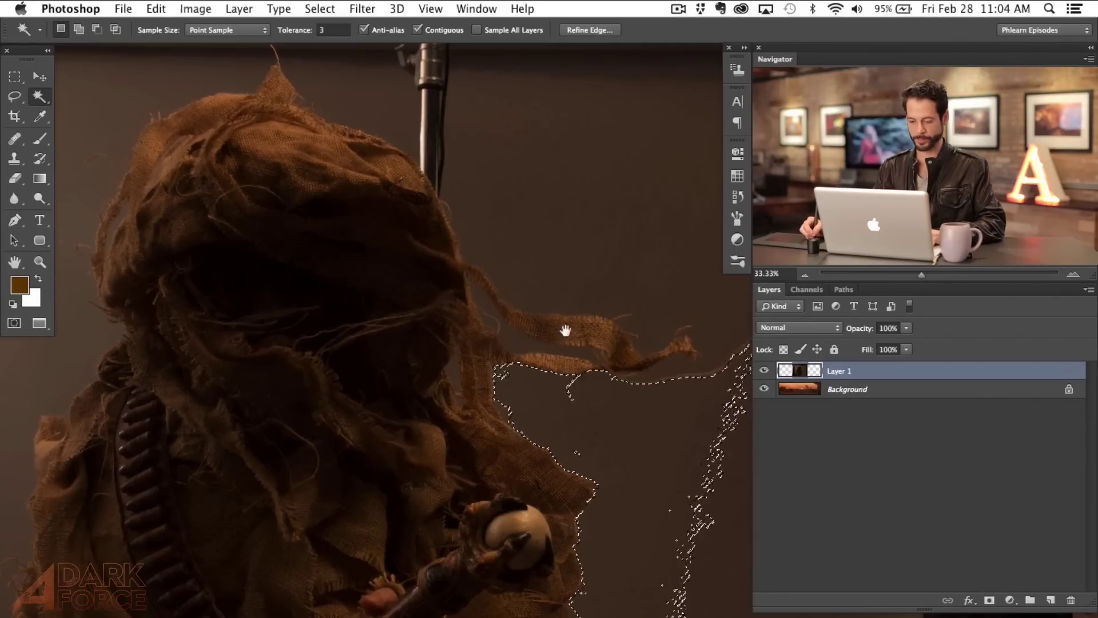
left_click_drag(563, 333, 489, 318)
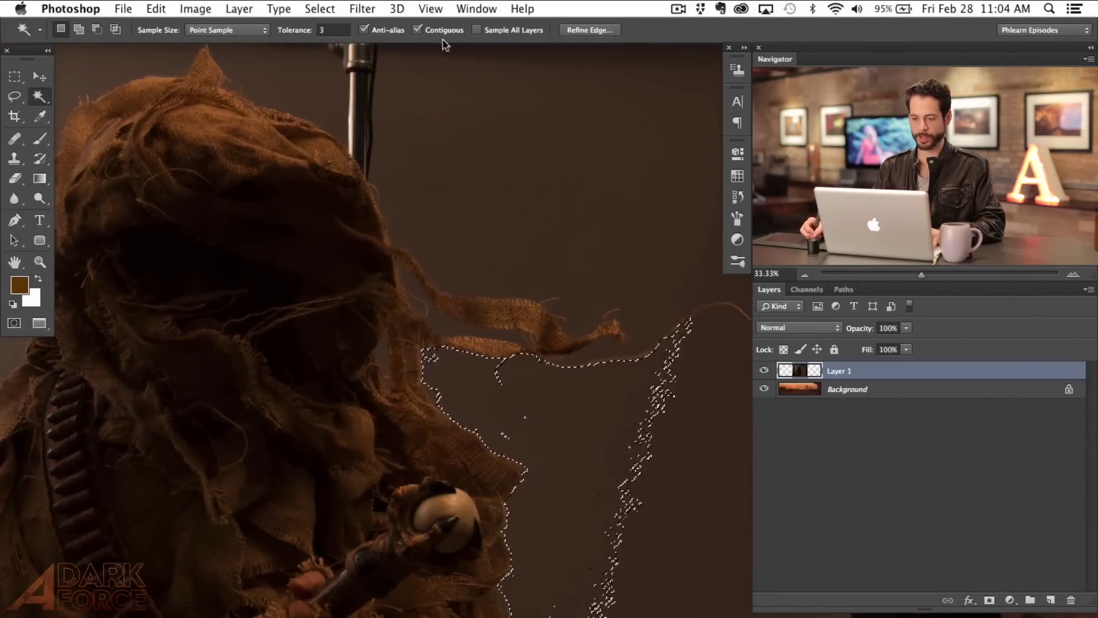
key("super+d")
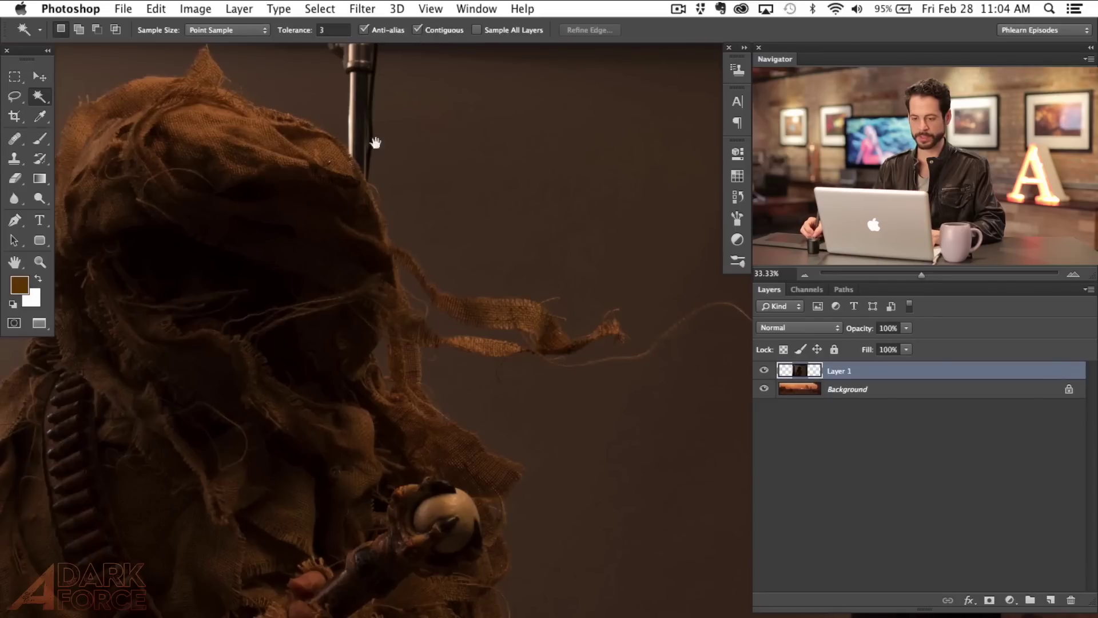
left_click_drag(443, 162, 450, 250)
left_click(499, 319)
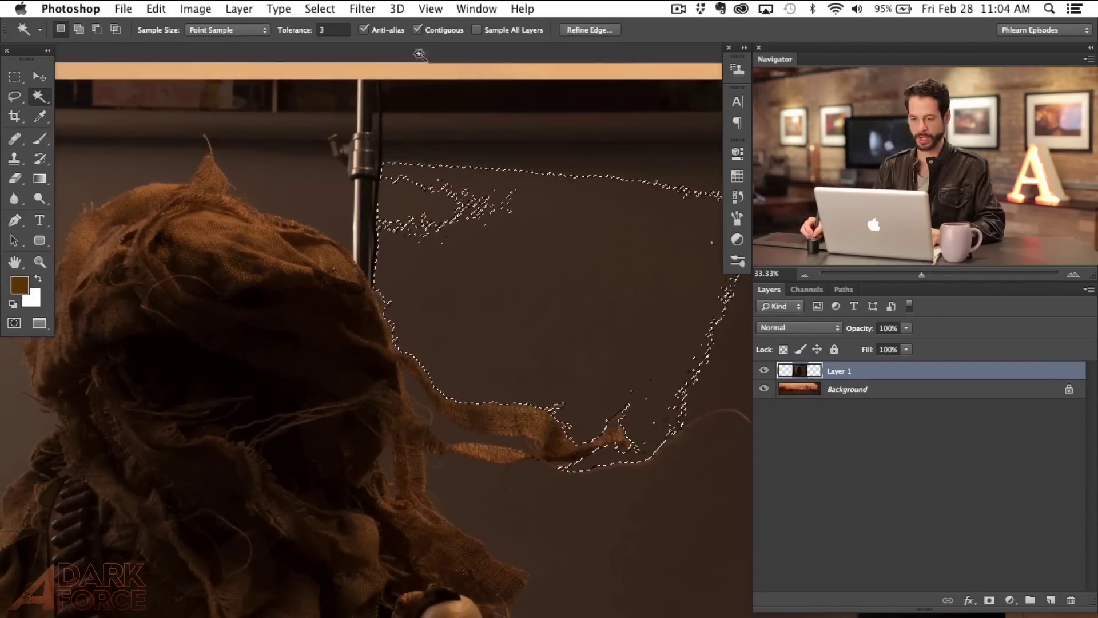
Turn off Contiguous, discard the current selection, and sample the backdrop between the loose cloth strips with the Magic Wand
left_click(417, 31)
key("super+d")
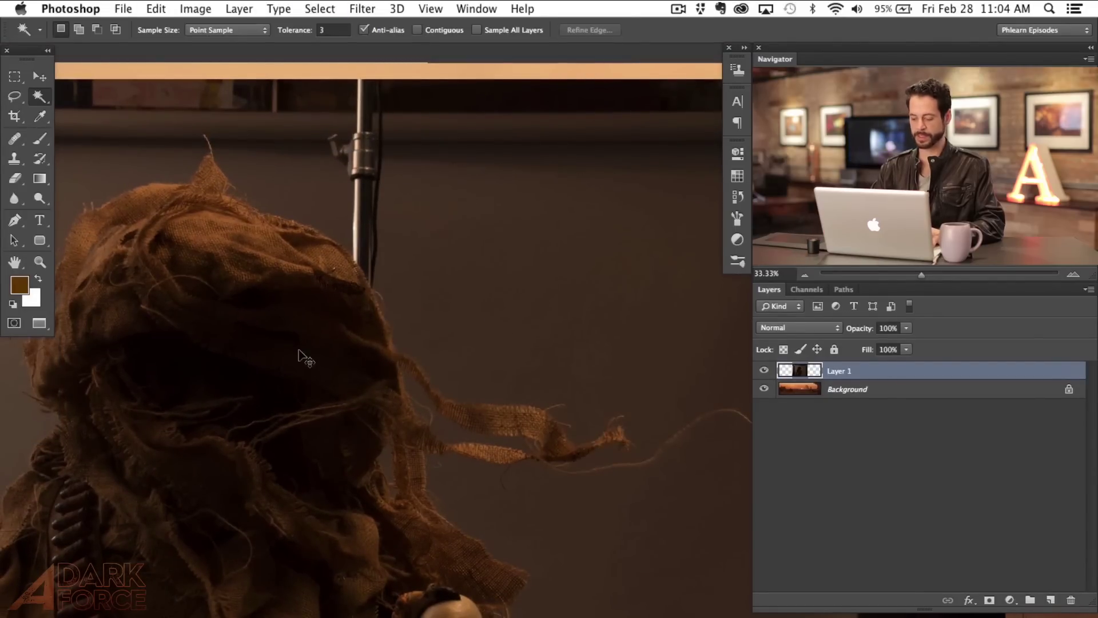
key("super+minus")
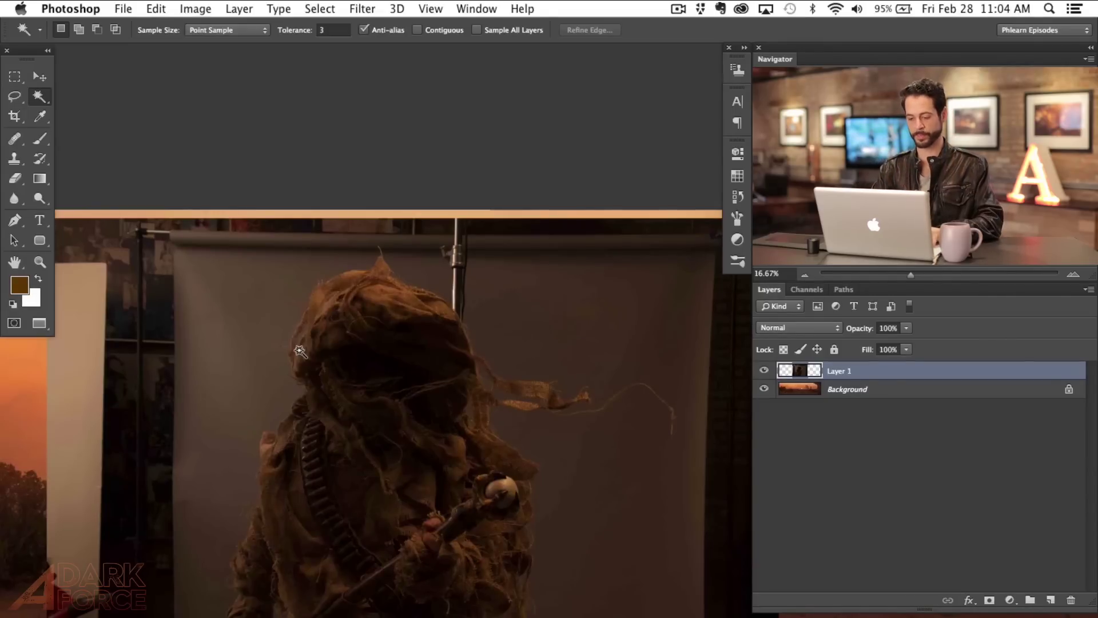
key("super+plus")
scroll(397, 399, "down", 5)
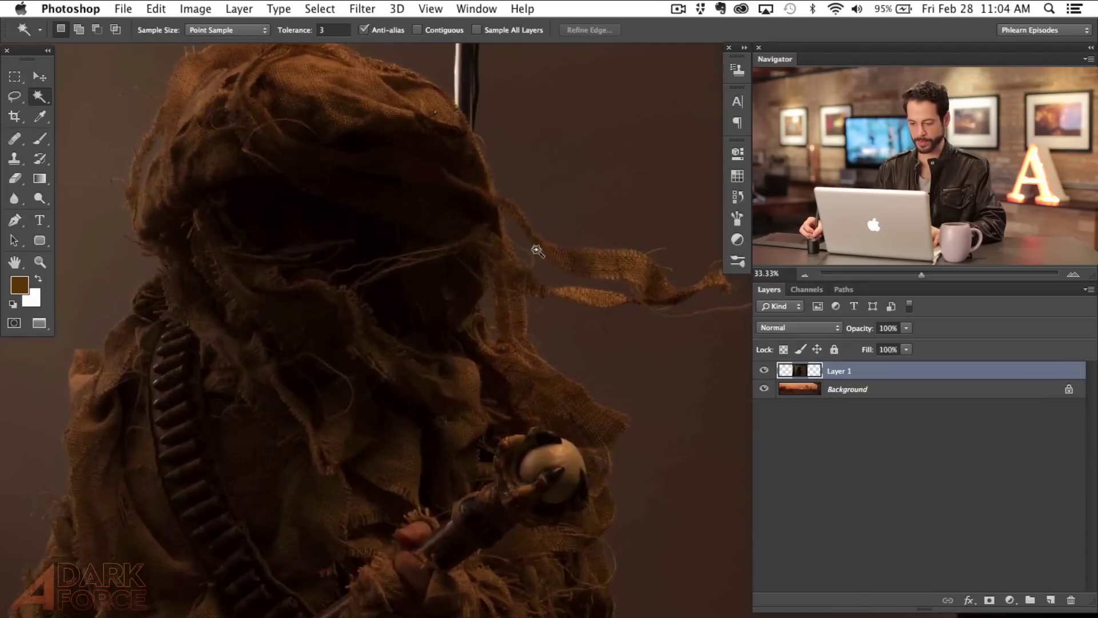
left_click(565, 286)
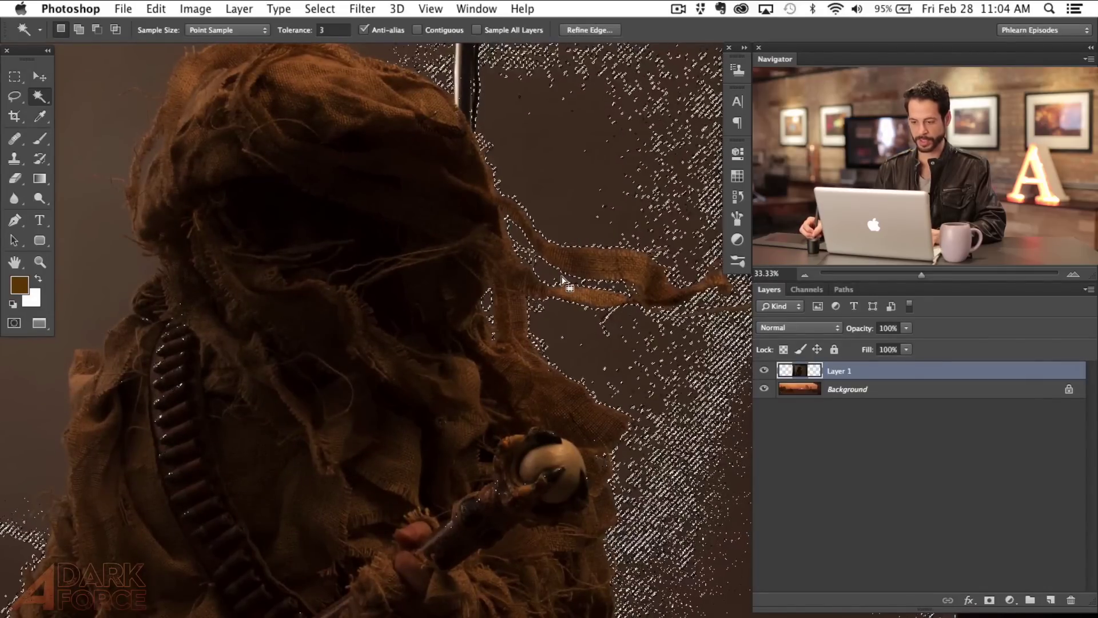
Add the speckled, partly selected backdrop beside the figure's staff head to the selection
key("super+plus")
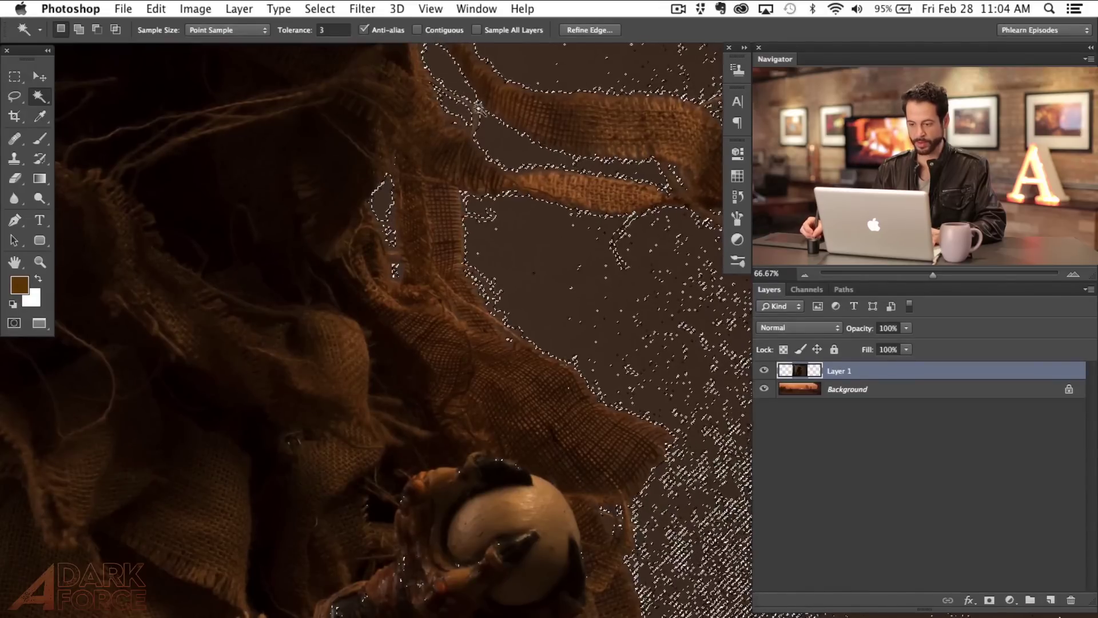
left_click_drag(594, 349, 360, 191)
left_click_drag(475, 259, 442, 458)
left_click_drag(451, 343, 434, 405)
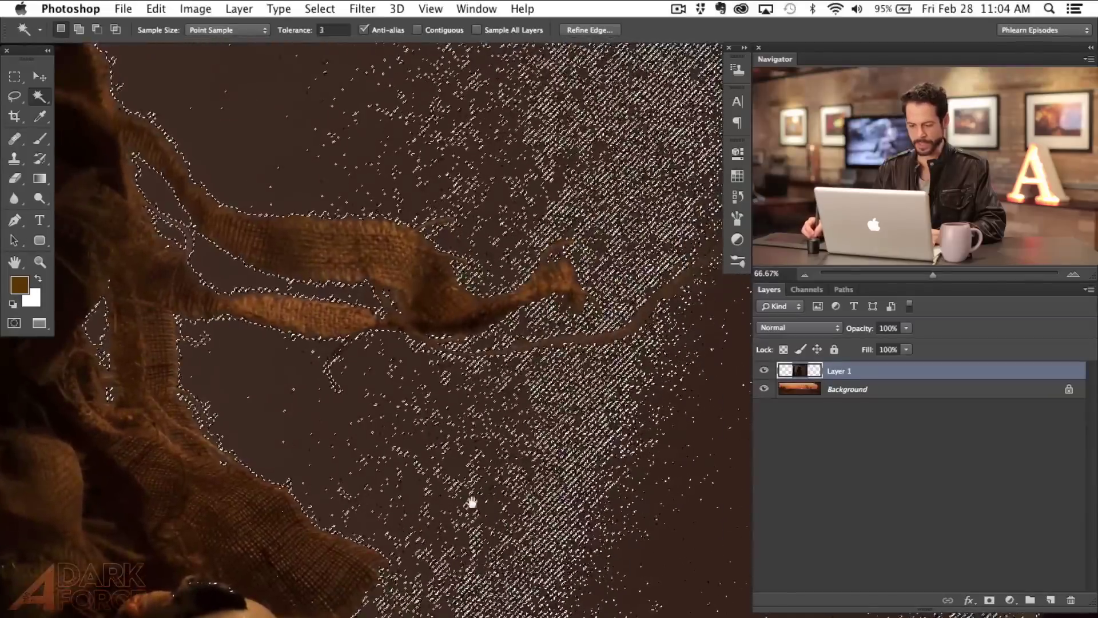
left_click_drag(471, 502, 401, 304)
left_click_drag(369, 460, 412, 218)
left_click_drag(408, 320, 415, 546)
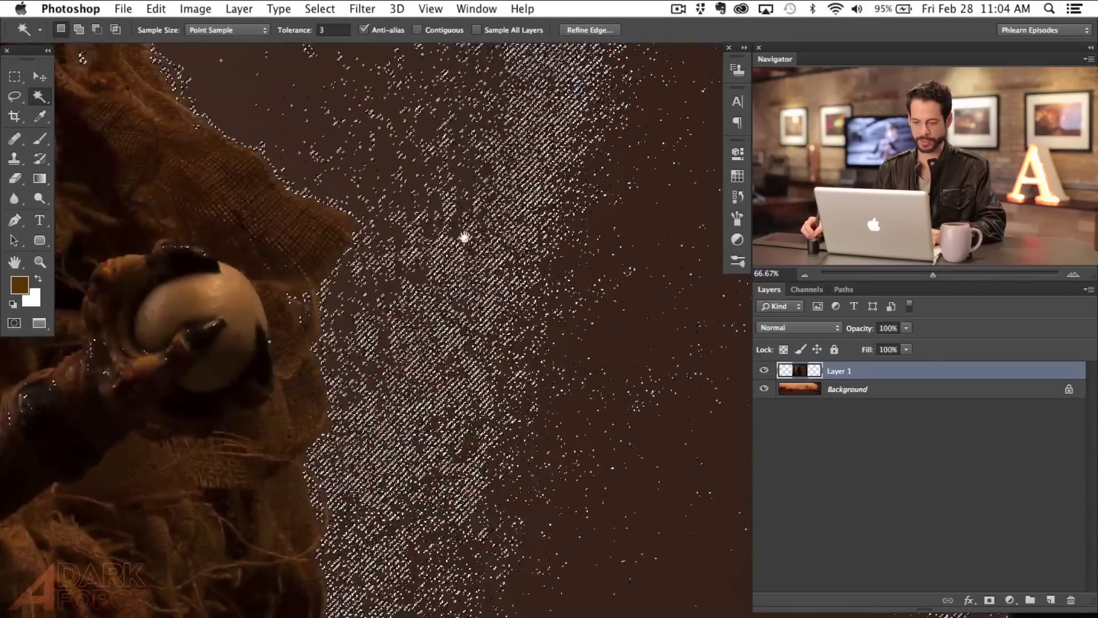
left_click_drag(485, 174, 395, 334)
key("shift")
left_click(466, 394, "shift")
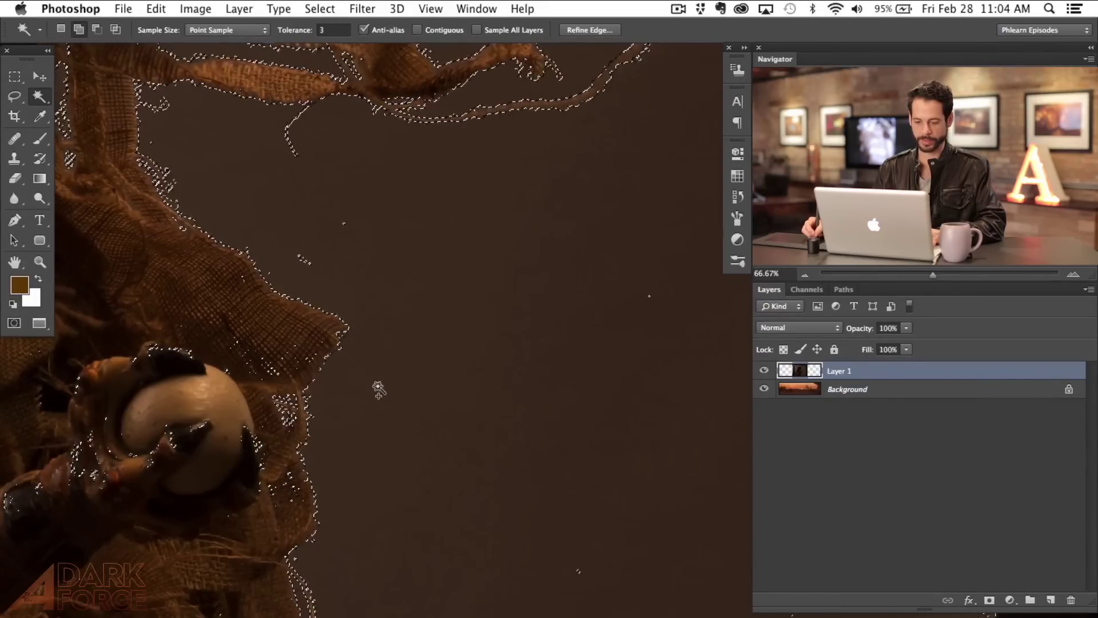
Add the unselected backdrop above and behind the figure's pointed hood to the selection
left_click_drag(228, 394, 265, 431)
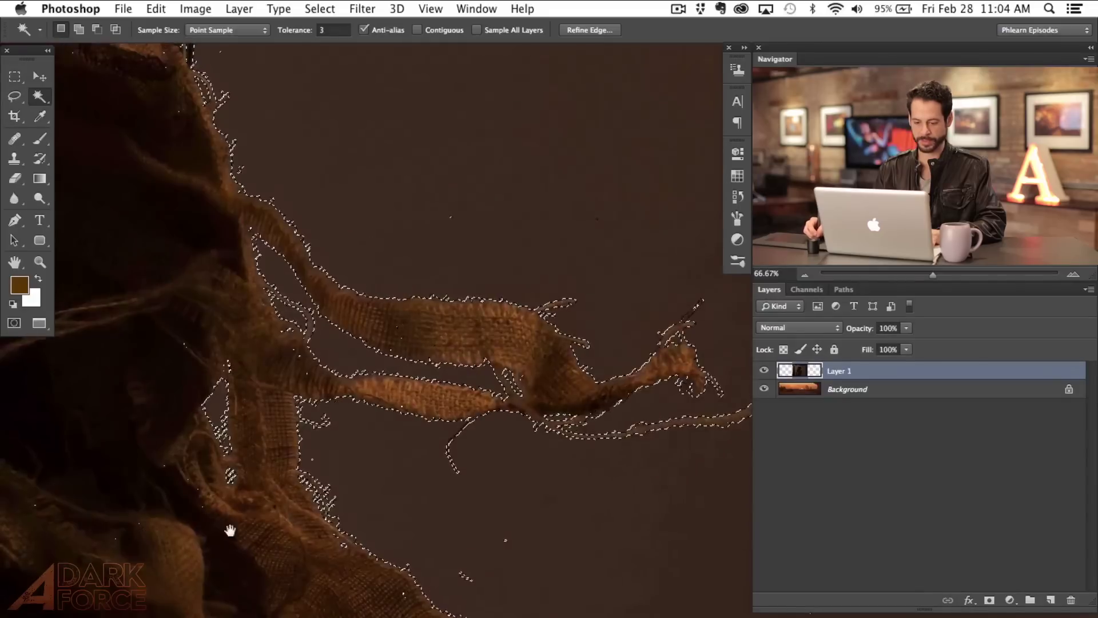
left_click_drag(96, 348, 335, 391)
left_click_drag(211, 51, 375, 349)
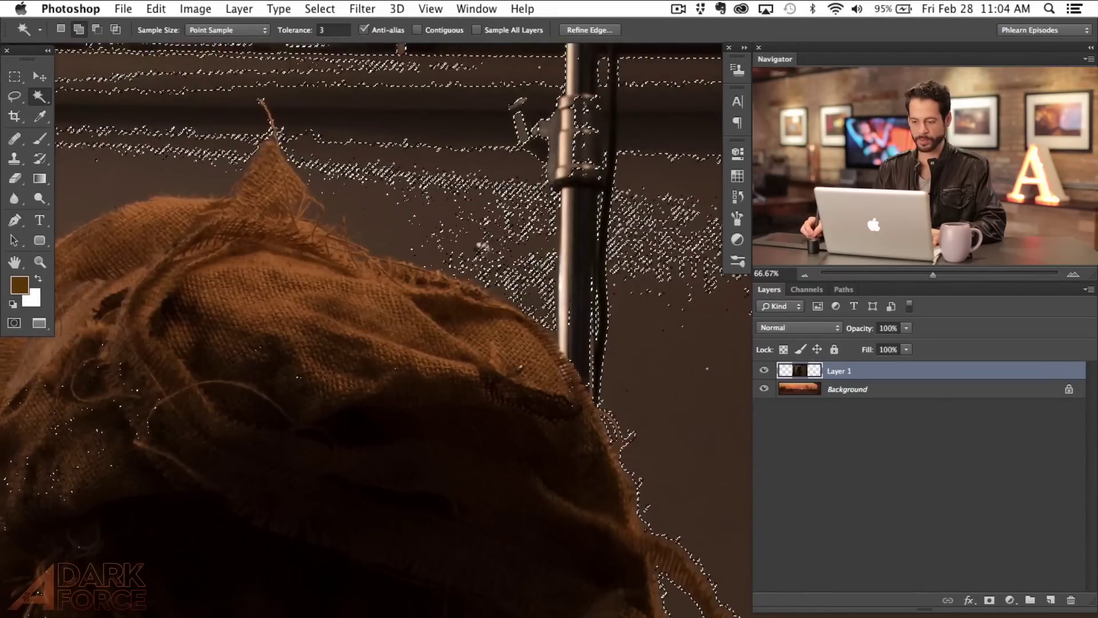
left_click_drag(271, 385, 462, 415)
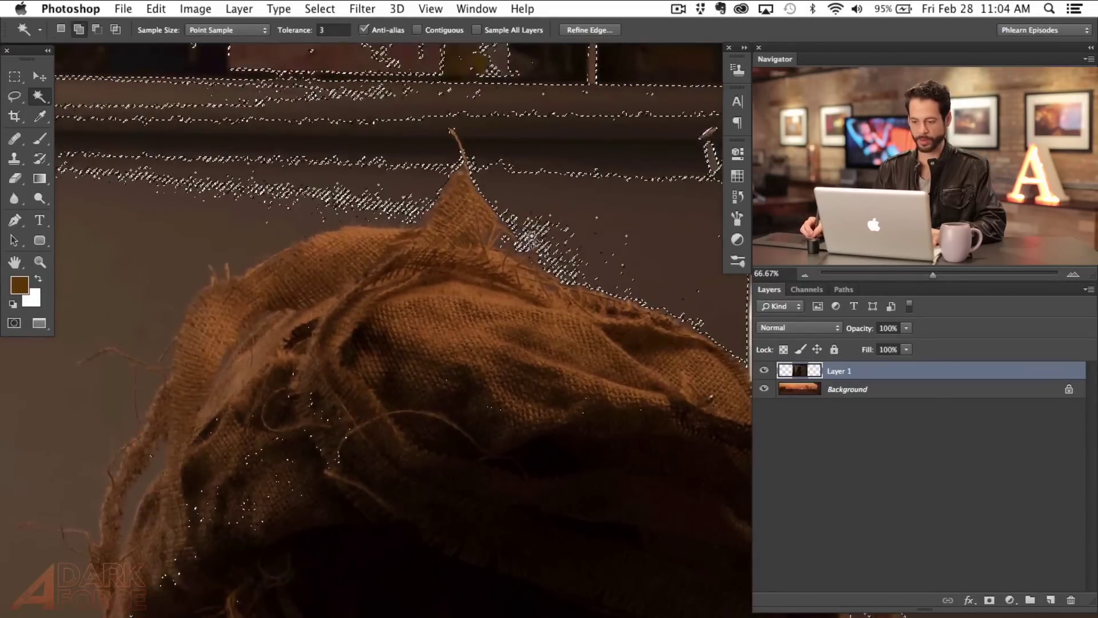
left_click(232, 227)
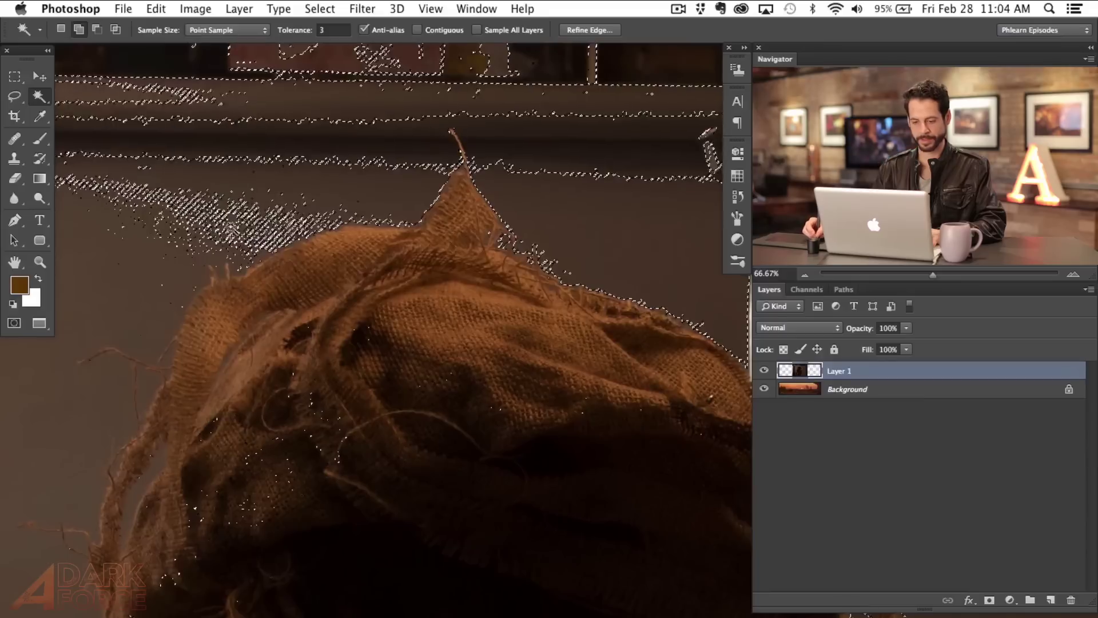
left_click(135, 302)
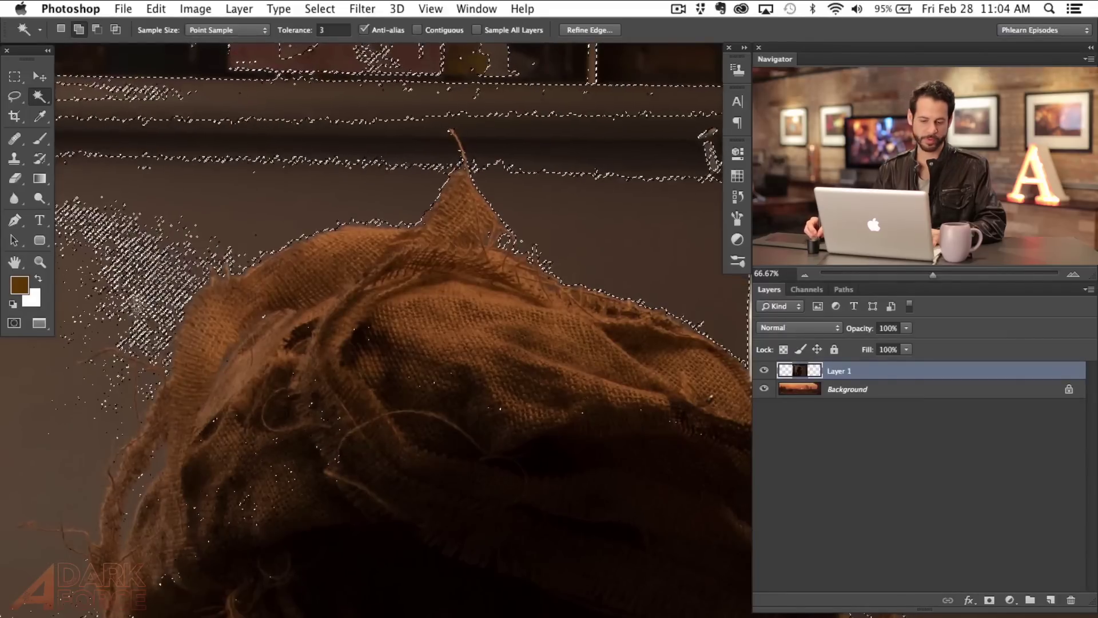
Add the lighter backdrop left of the hood, around its stray threads, to the selection
left_click_drag(150, 388, 323, 278)
left_click(253, 417)
left_click(262, 430)
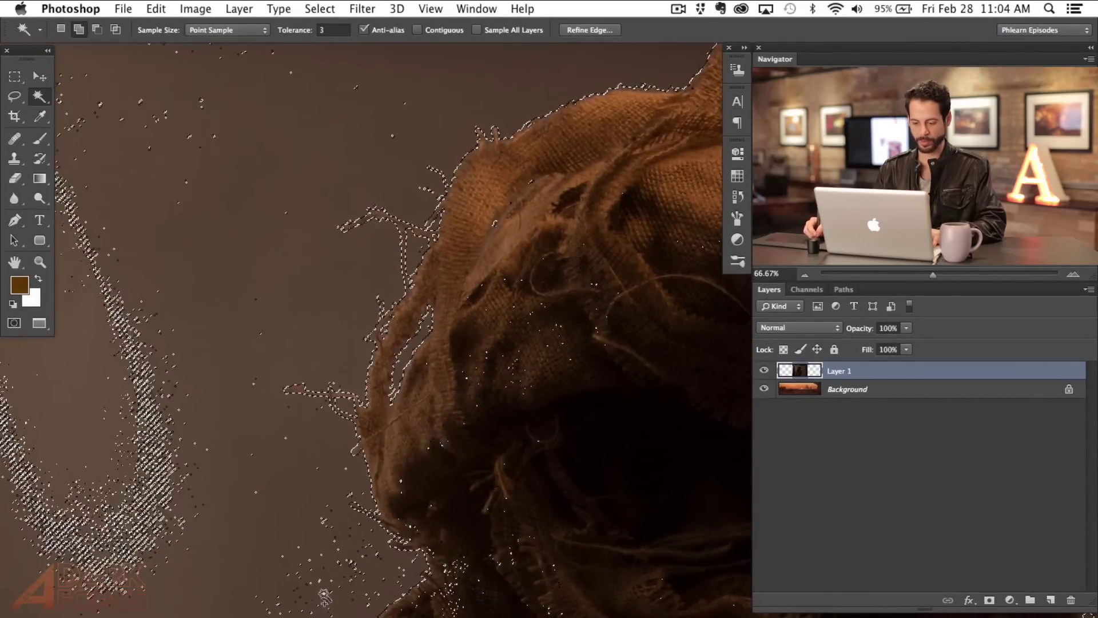
left_click_drag(348, 578, 366, 282)
left_click_drag(286, 599, 366, 282)
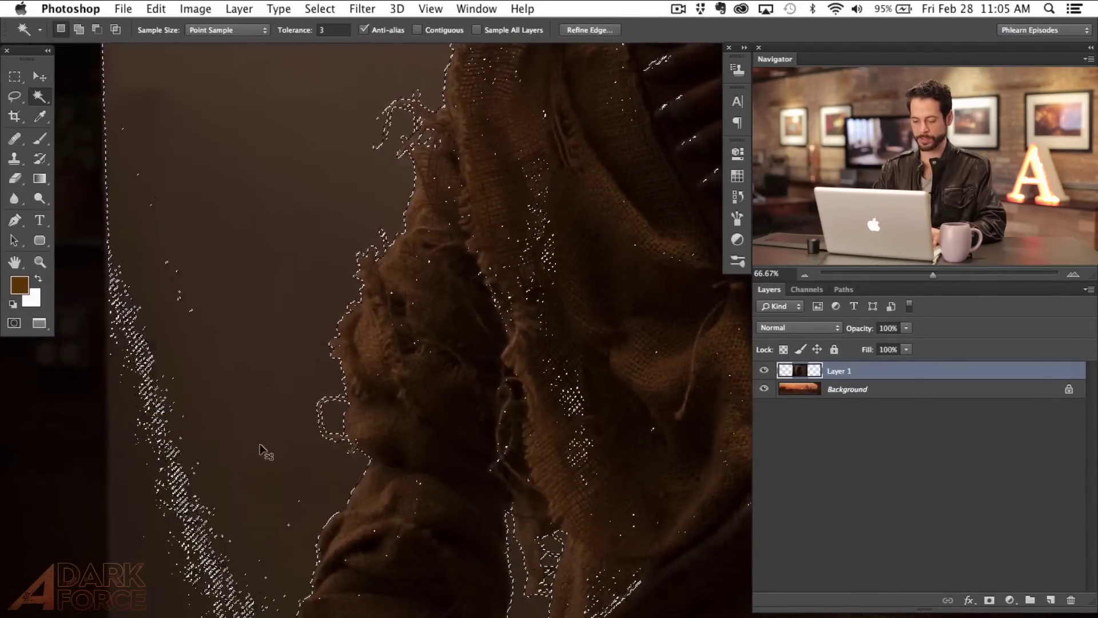
Add the remaining speckled backdrop near the photo's lower edge, beside the hanging cloth, to the selection
key("super+minus")
key("super+minus")
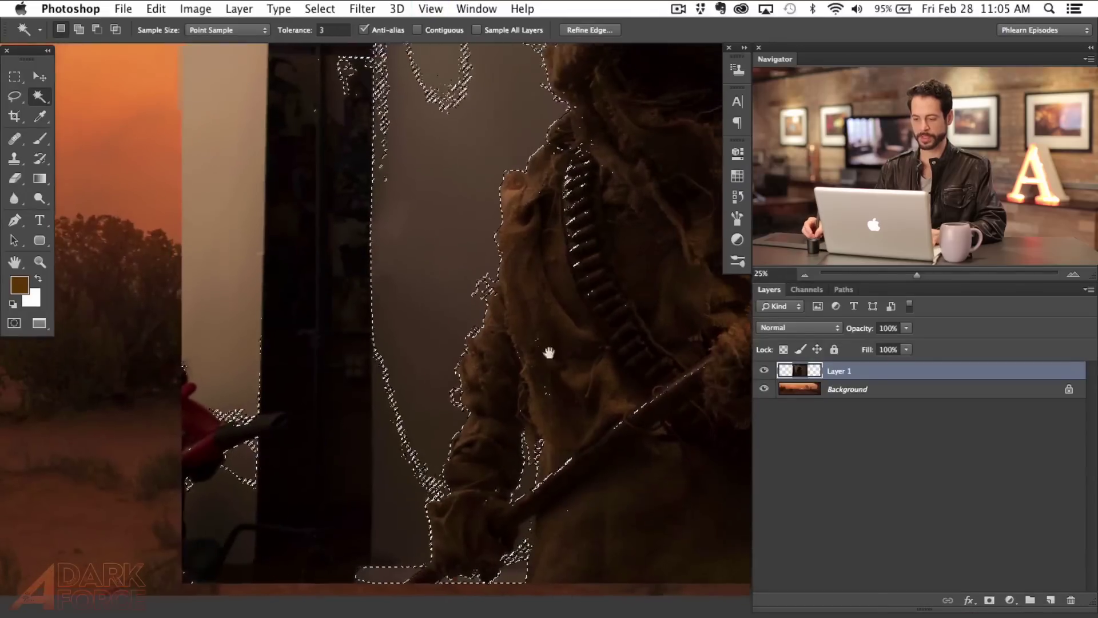
left_click_drag(544, 361, 293, 442)
key("super+minus")
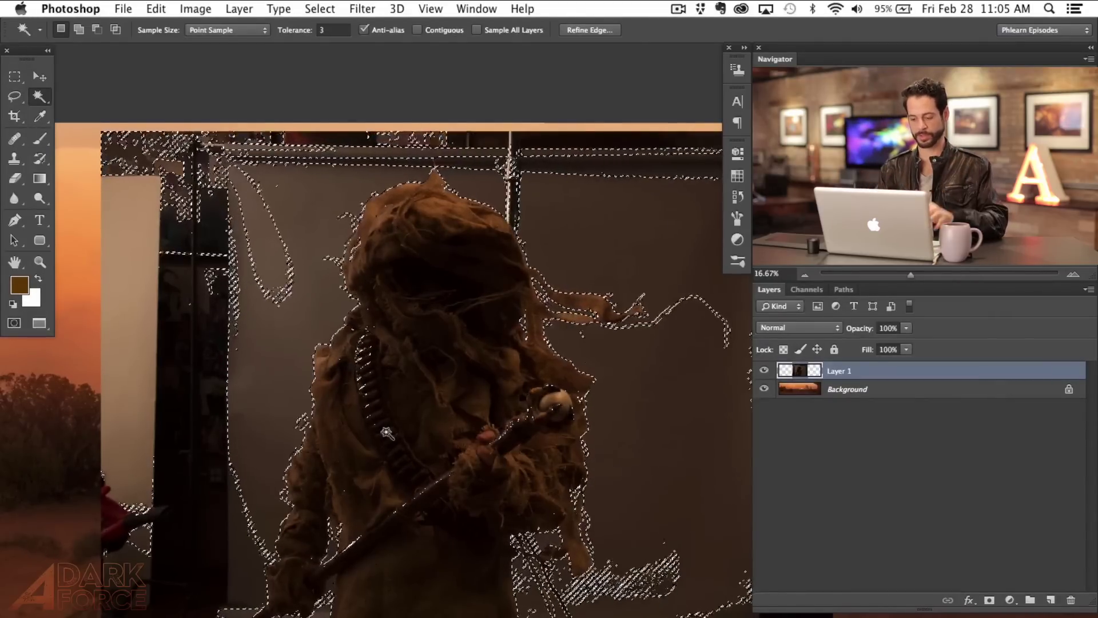
key("super+plus")
left_click_drag(421, 483, 334, 64)
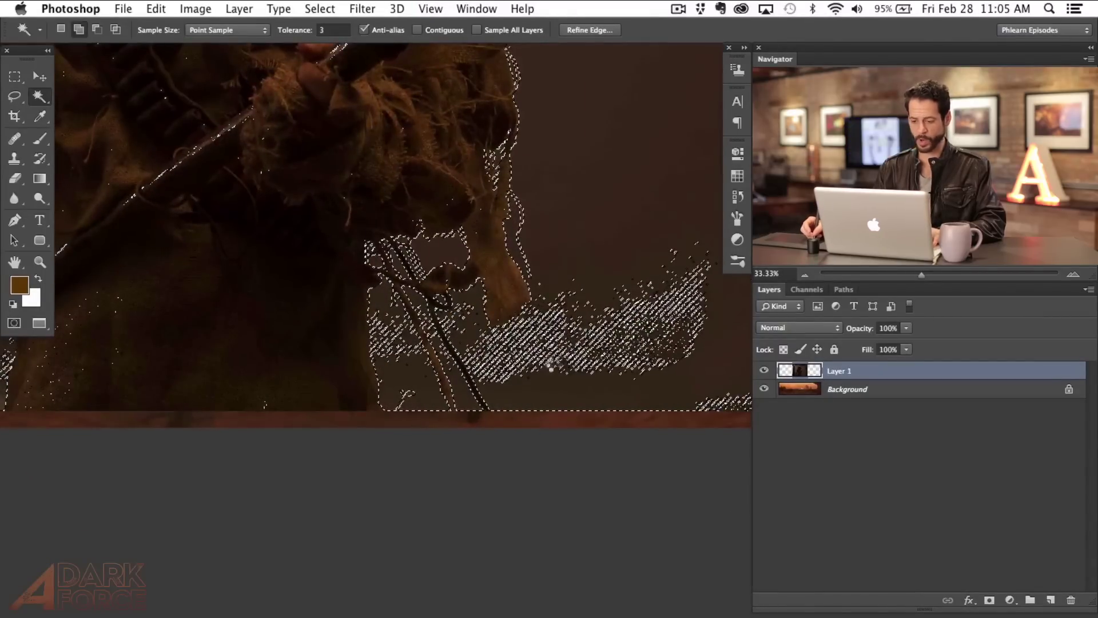
left_click(550, 366)
Examine the selection edges around the figure's arm, hood, bandolier and cloth strips, and across the whole backdrop
left_click_drag(230, 364, 511, 384)
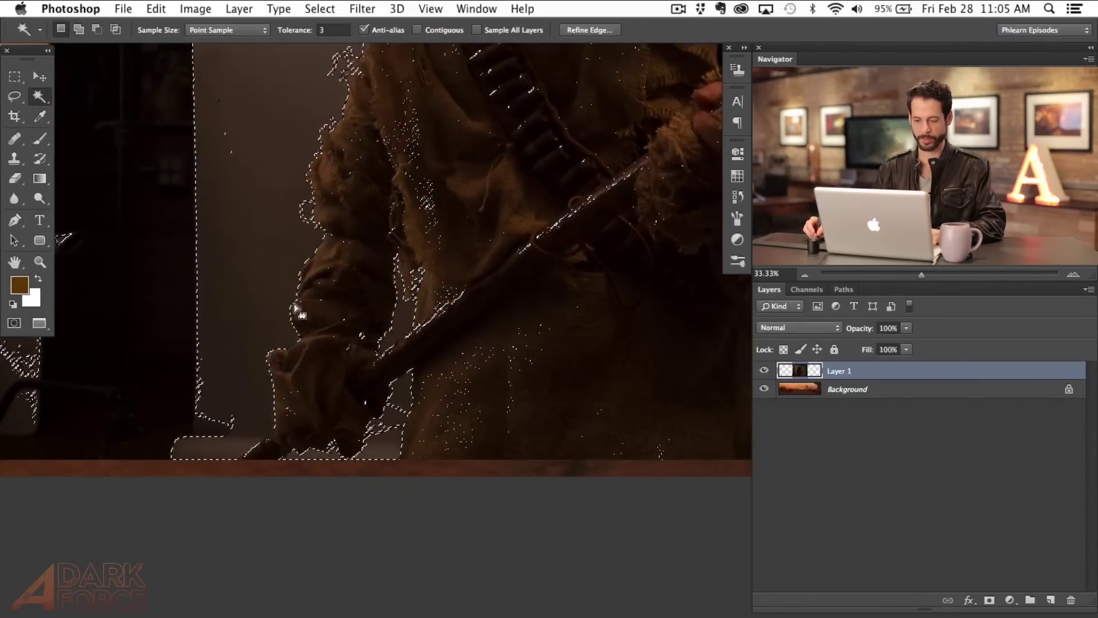
left_click_drag(368, 250, 358, 417)
left_click_drag(393, 343, 347, 514)
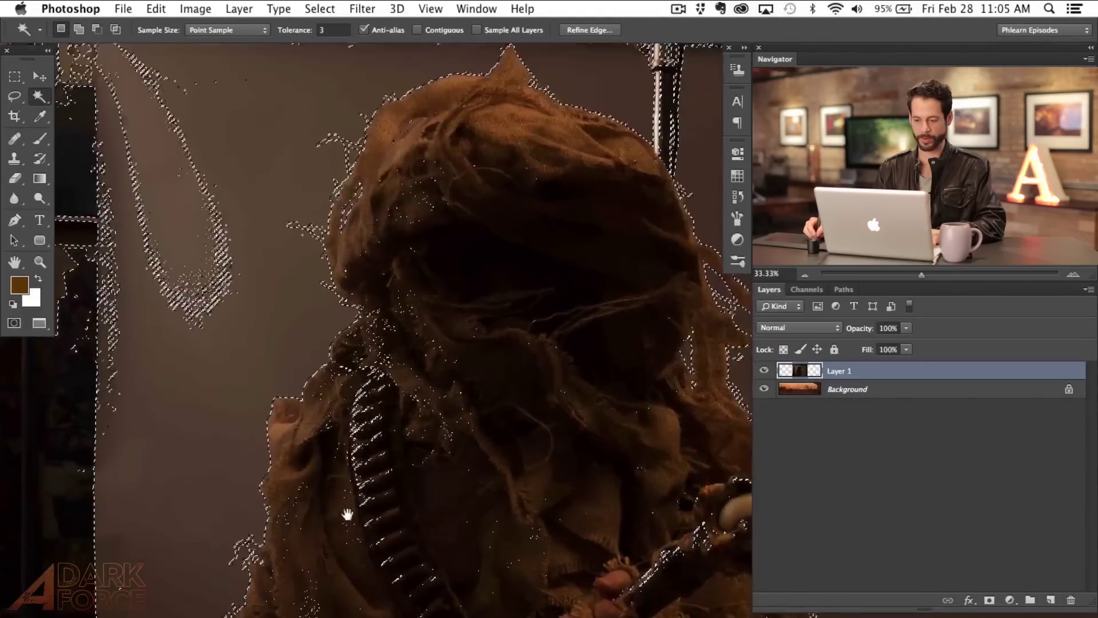
left_click_drag(368, 444, 318, 423)
left_click_drag(348, 375, 317, 393)
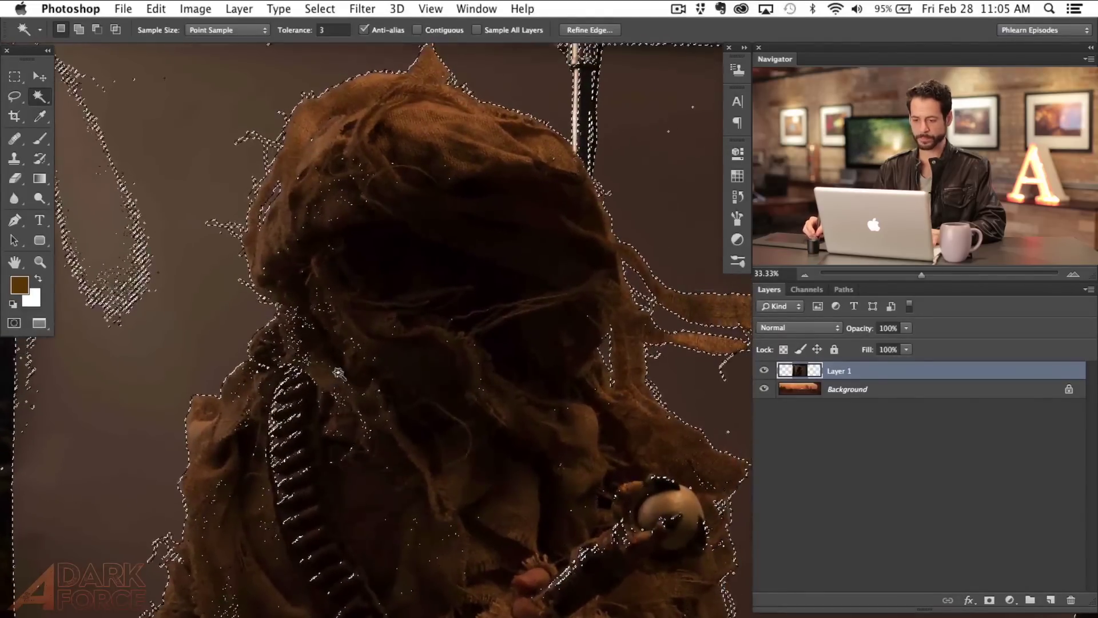
scroll(339, 373, "up", 3)
key("super+minus")
left_click_drag(331, 465, 282, 415)
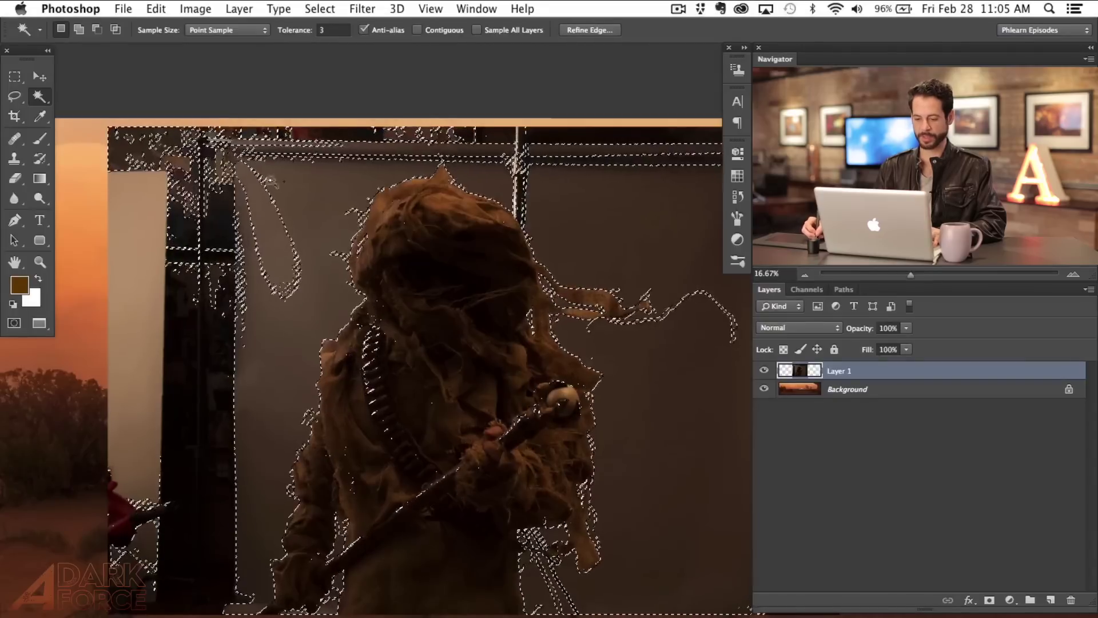
scroll(430, 226, "right", 5)
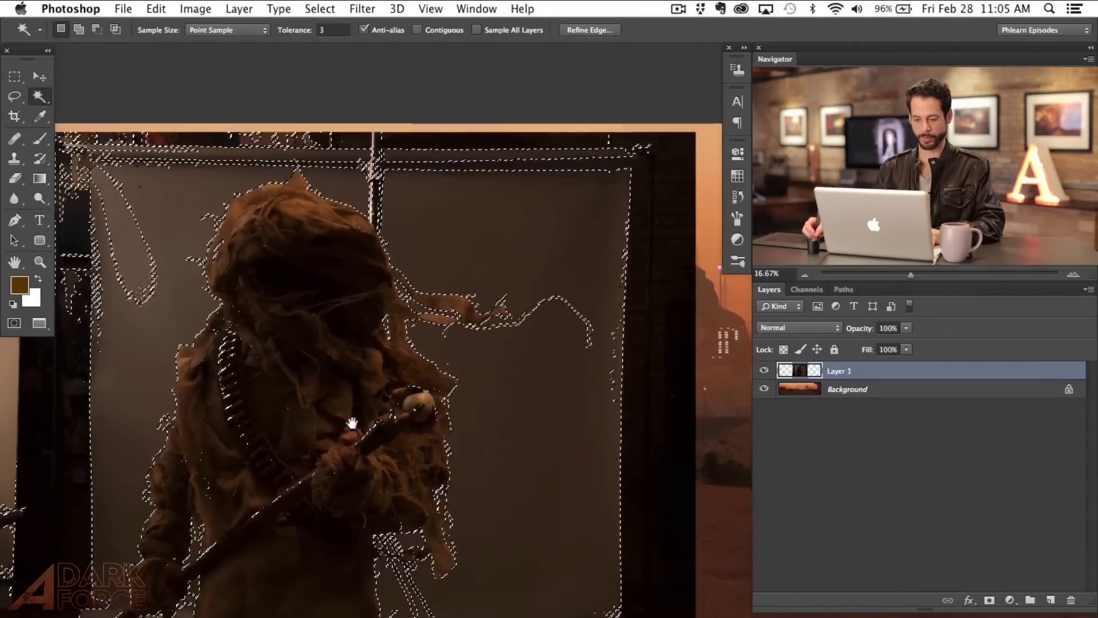
scroll(355, 400, "down", 5)
scroll(354, 400, "left", 5)
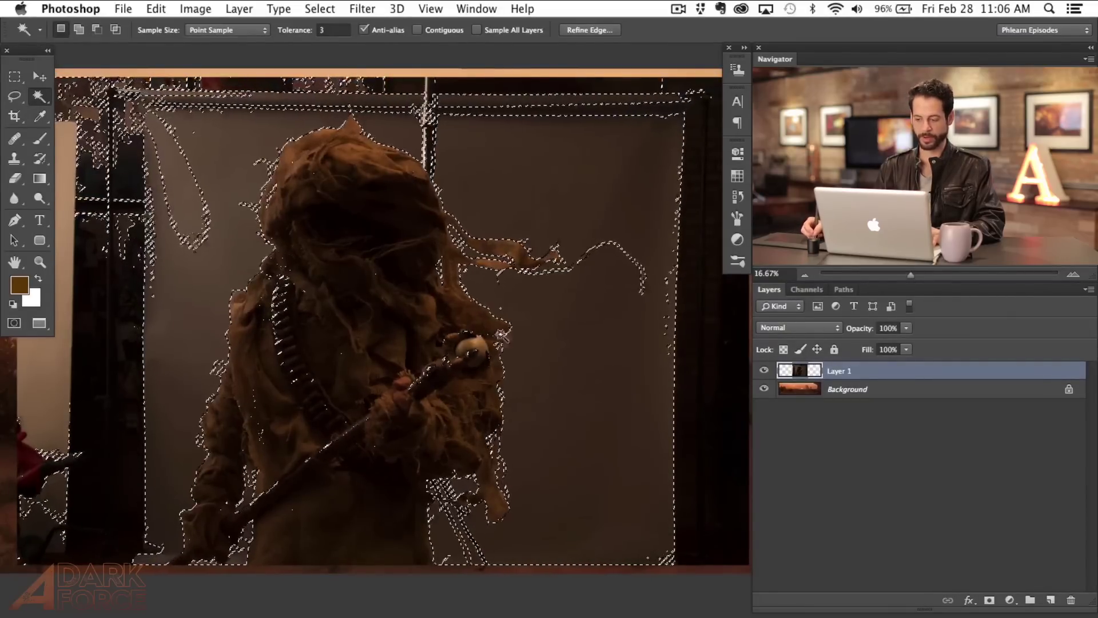
left_click_drag(417, 392, 446, 396)
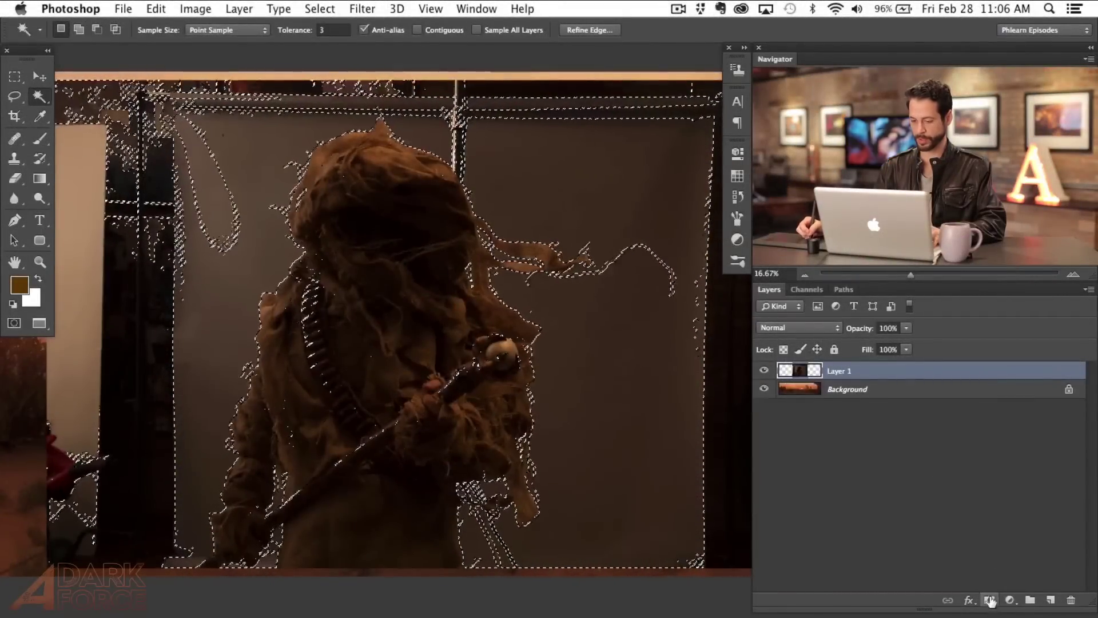
Add a layer mask to Layer 1 from the selection, invert the mask, and compare the layer hidden and shown
left_click(990, 601)
left_click_drag(576, 485, 593, 503)
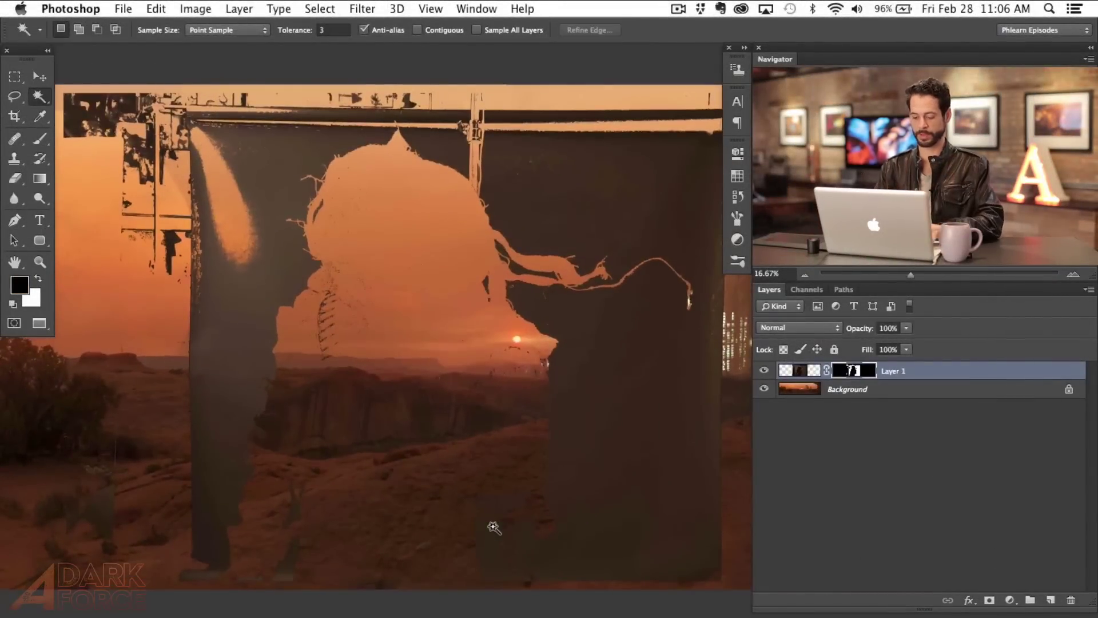
key("super+i")
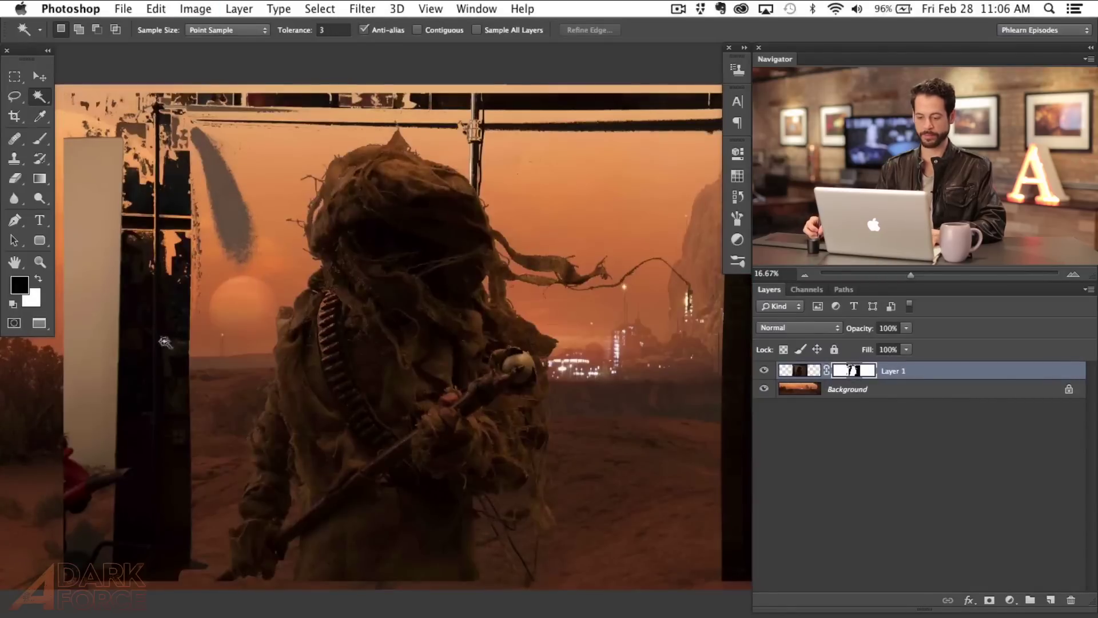
mouse_move(382, 420)
left_mouse_down()
mouse_move(363, 441)
mouse_move(380, 415)
left_mouse_up()
left_click(764, 370)
left_click(764, 370)
Lasso the leftover studio panel and backdrop remnants left of the figure, and fill that mask area with black at 100% opacity
left_click_drag(228, 473, 319, 478)
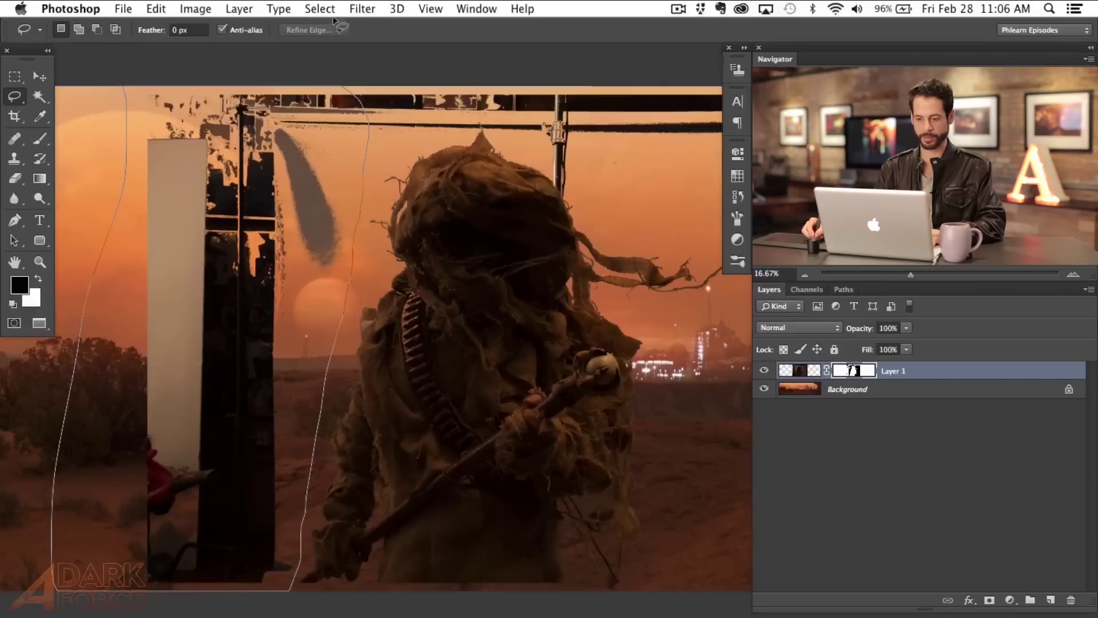
key("shift+BackSpace")
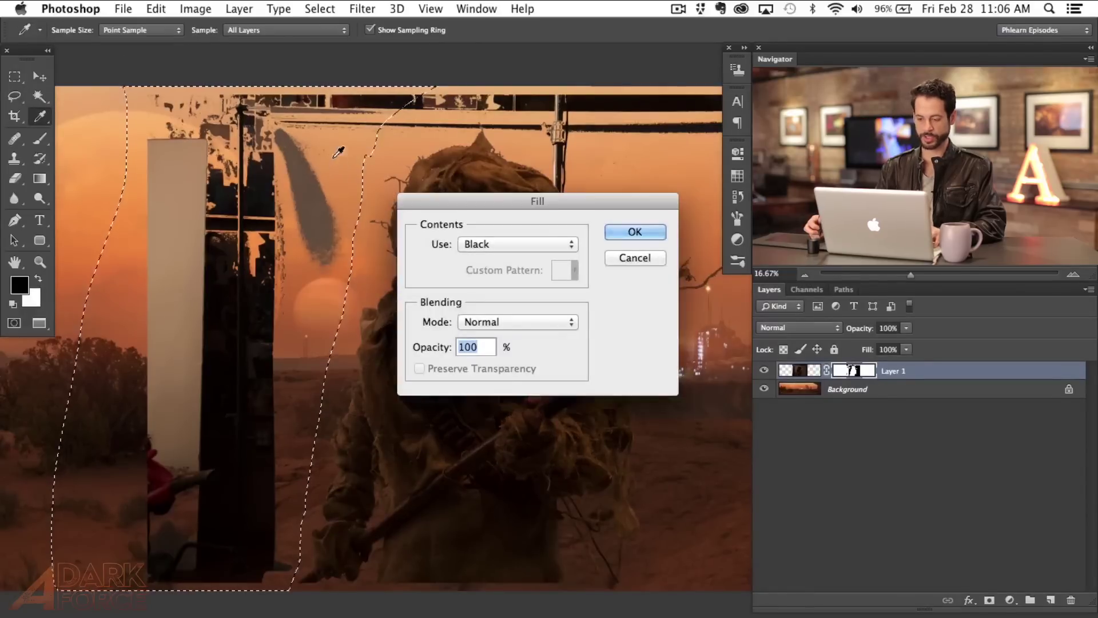
left_click(634, 231)
Lasso the stand and crossbars above the figure and cloth strips, and fill that mask area with black at 100% opacity
key("l")
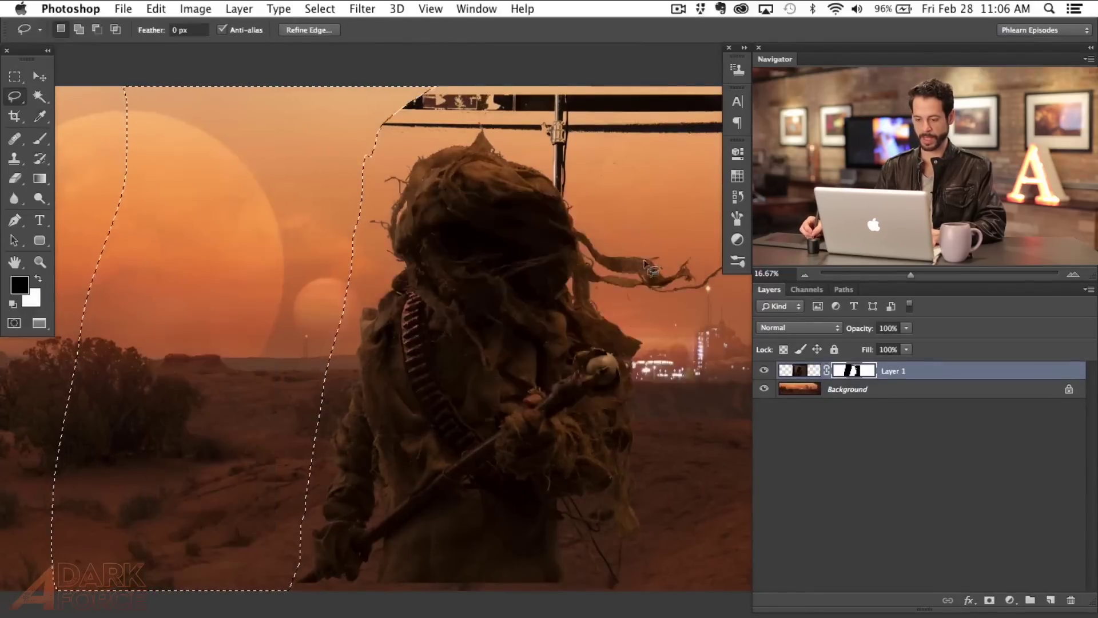
scroll(559, 319, "right", 5)
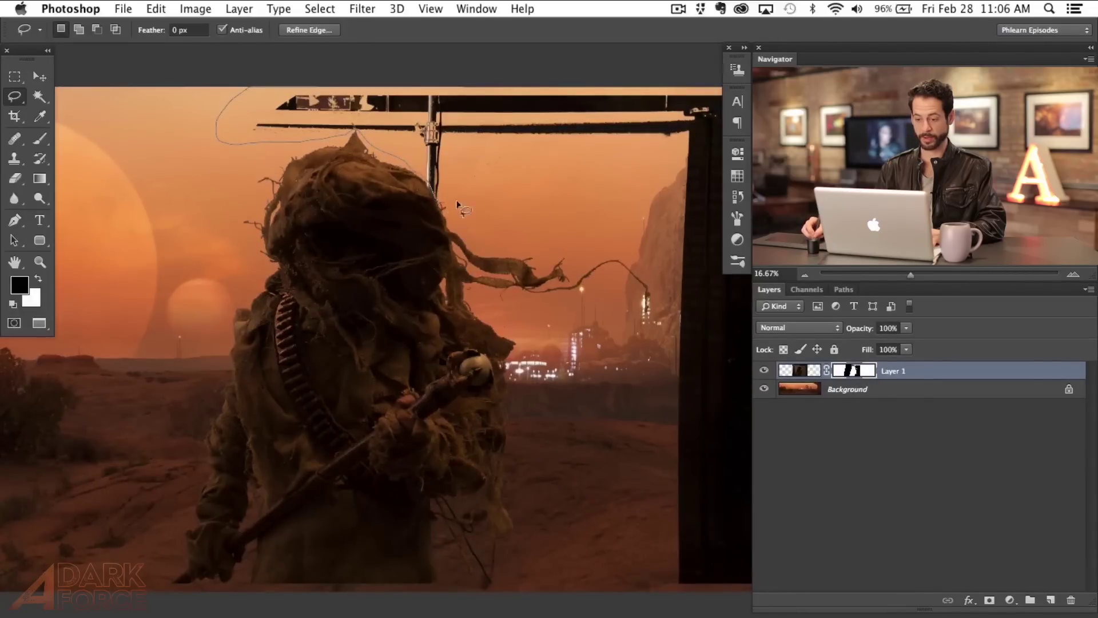
scroll(507, 226, "right", 3)
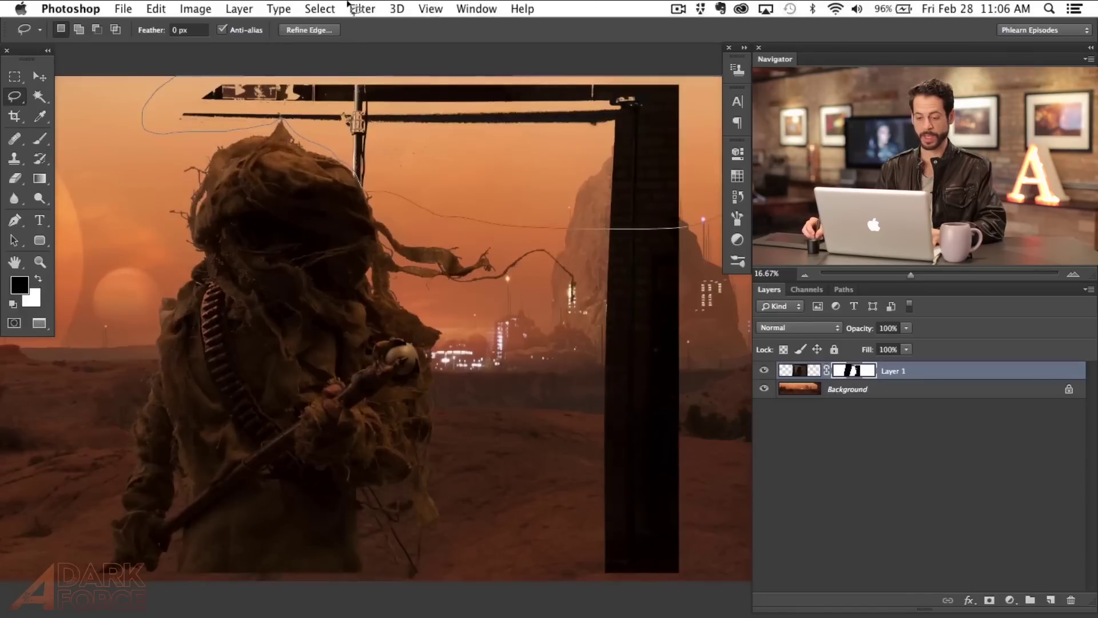
key("shift+BackSpace")
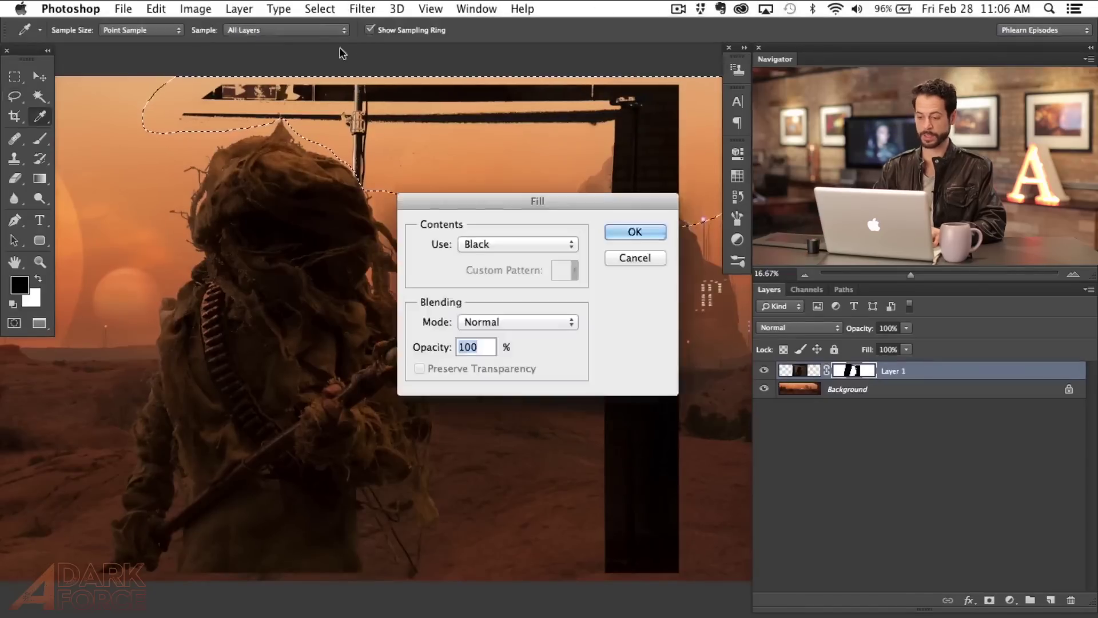
left_click(635, 232)
Lasso the remaining dark studio strip in front of the rock tower, and fill that mask area with black
left_click_drag(644, 289, 567, 293)
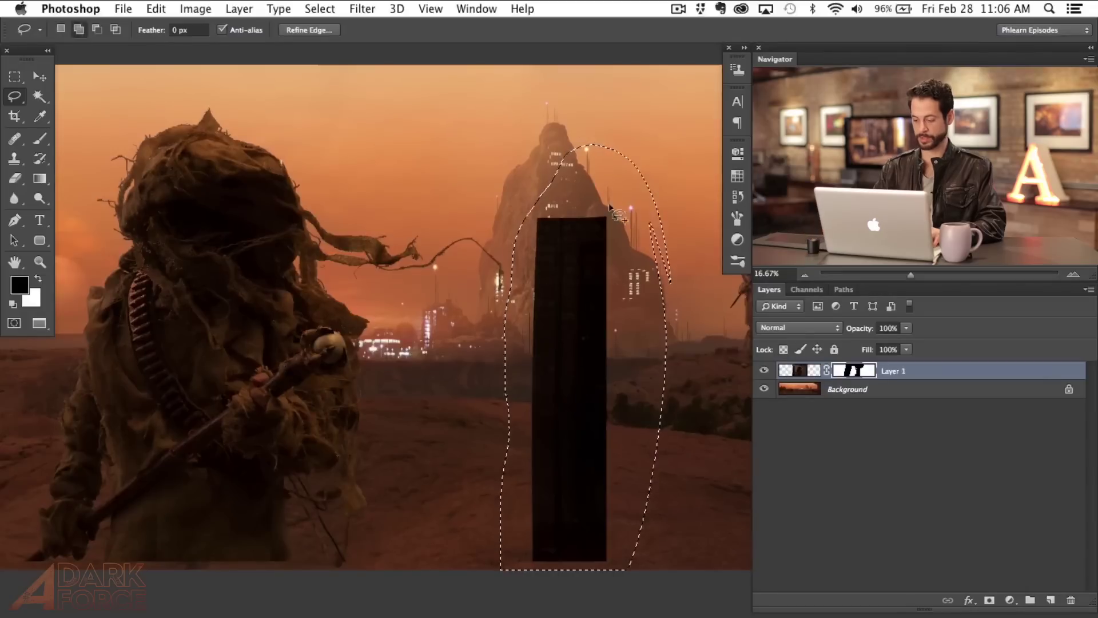
key("shift+BackSpace")
left_click(640, 231)
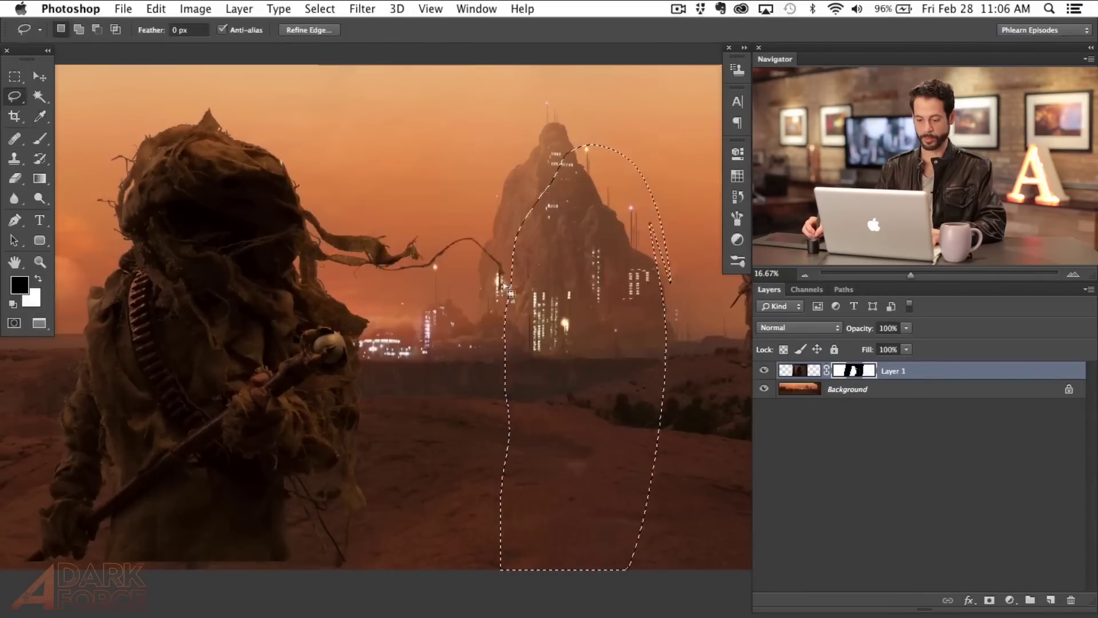
Examine the masked figure's edges up close, including the hanging cloth, loose strands and the staff's tip
left_click_drag(249, 325, 344, 393)
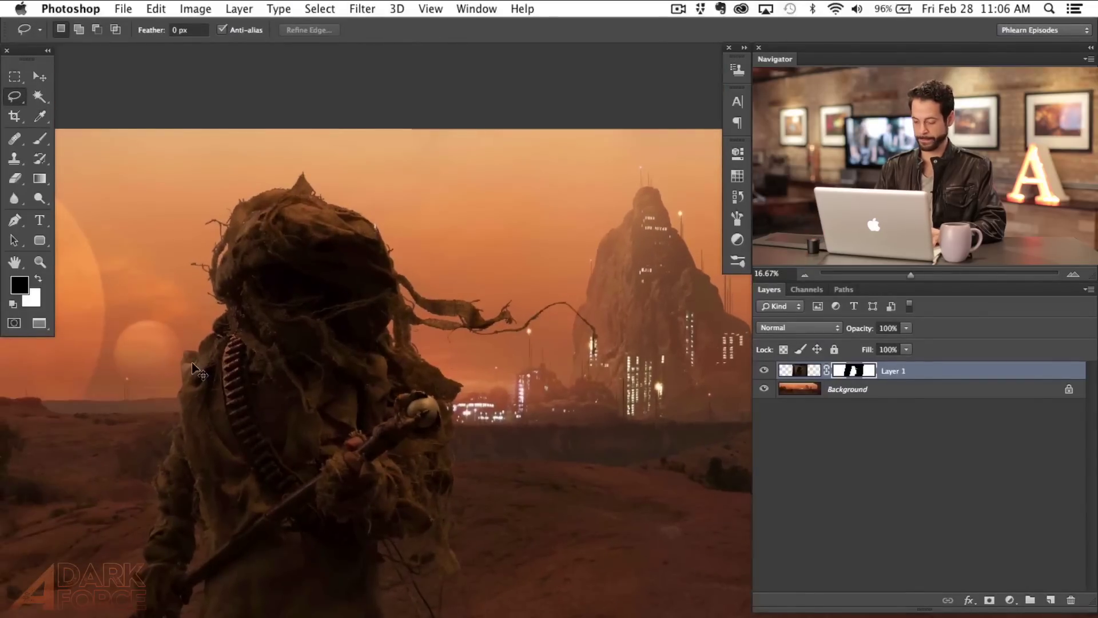
left_click_drag(332, 501, 375, 433)
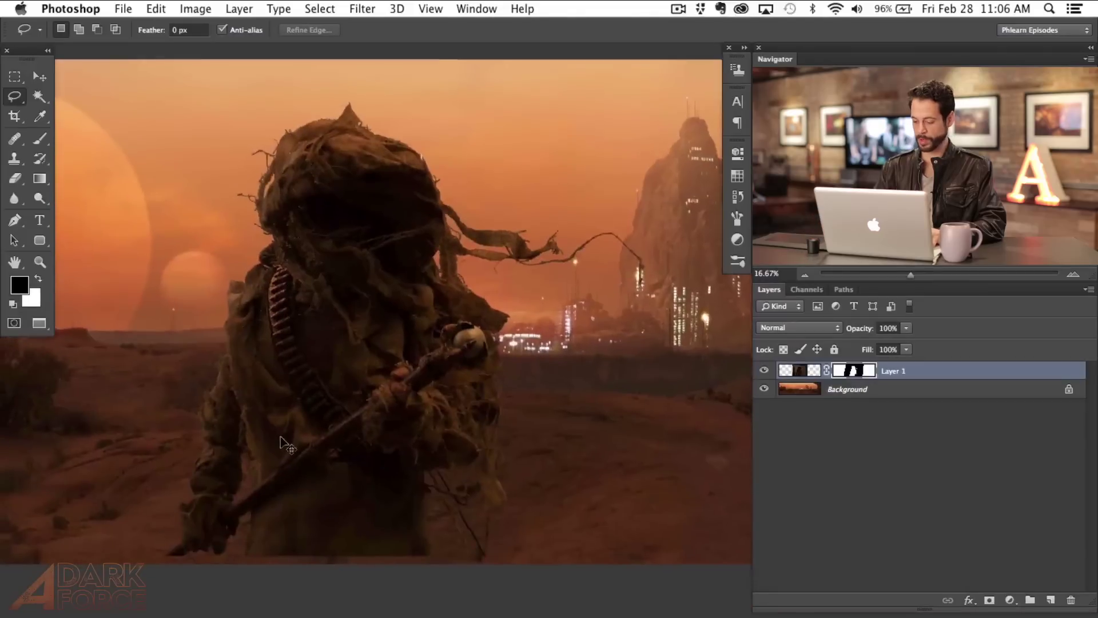
key("super+plus")
key("super+plus")
key("super+plus")
left_click_drag(334, 496, 387, 115)
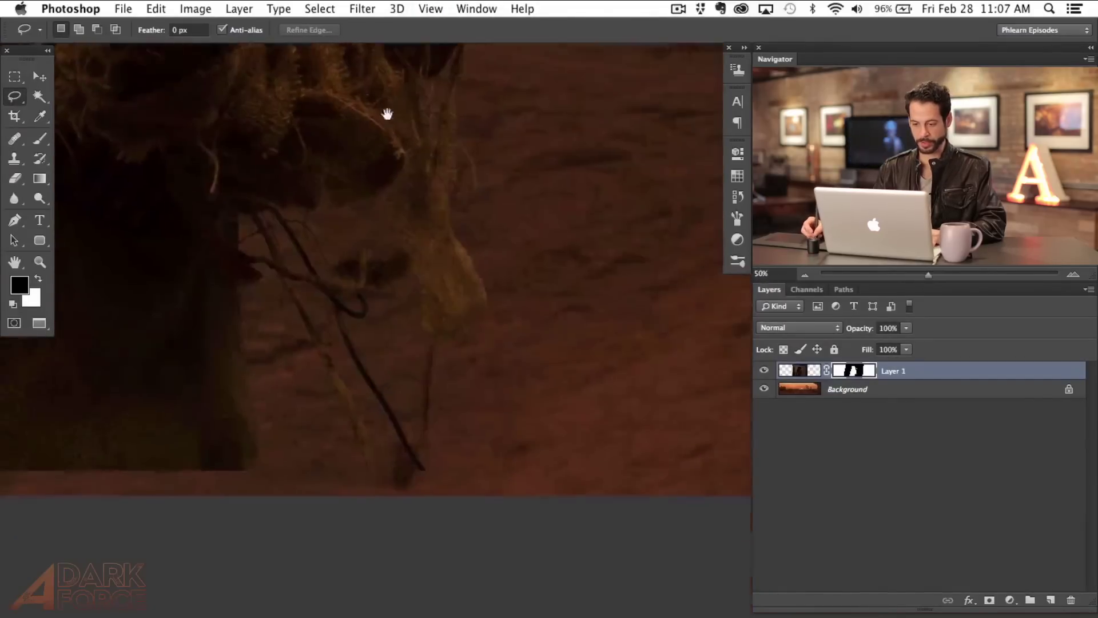
left_click_drag(371, 322, 418, 352)
key("super+equal")
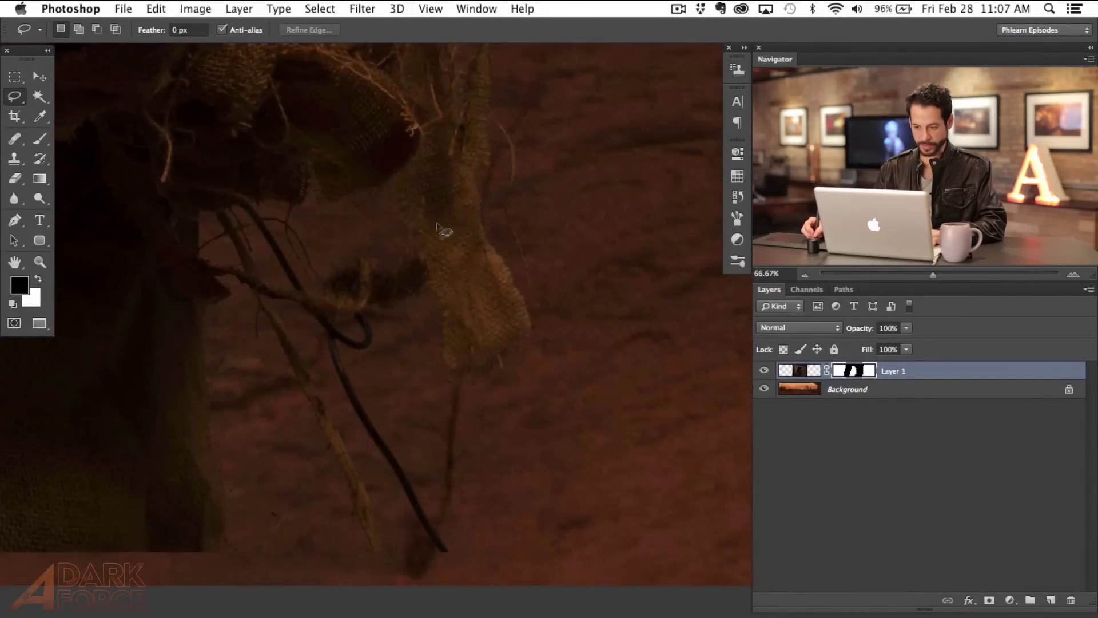
left_click_drag(440, 230, 431, 553)
left_click_drag(461, 433, 443, 496)
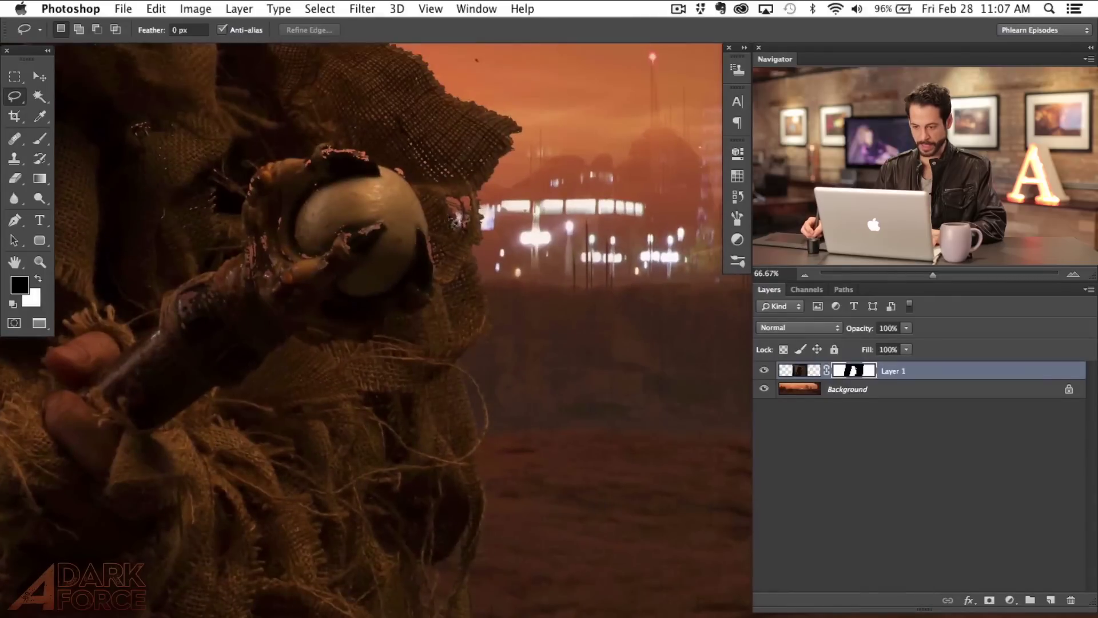
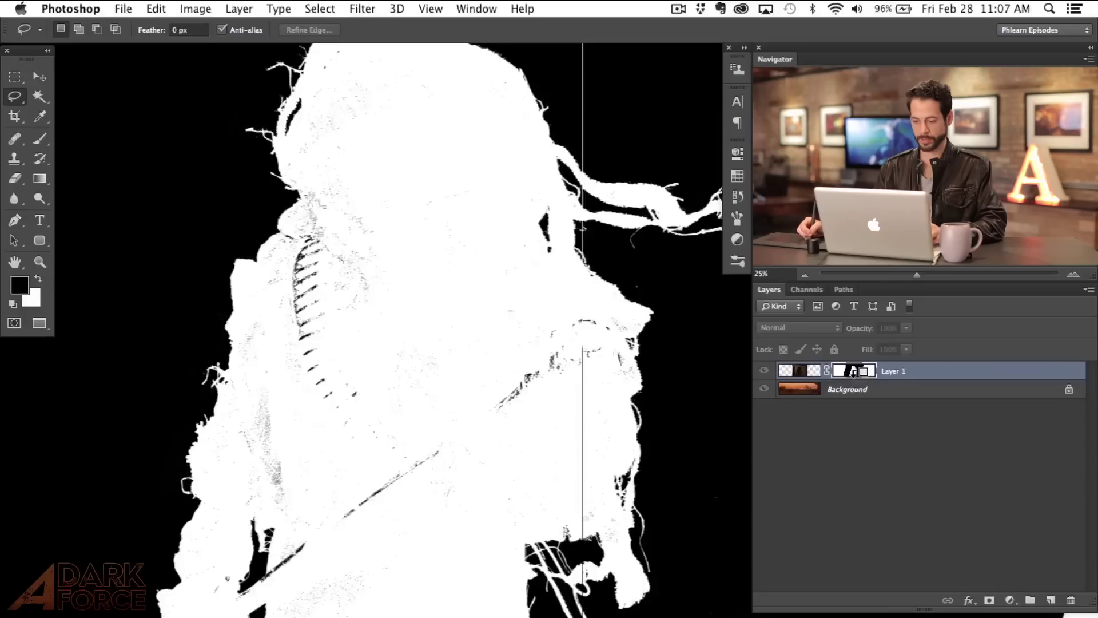
Lasso the speckled chest and bandolier area inside the figure in Layer 1's mask, fill it with white, and deselect
left_click_drag(601, 423, 461, 321)
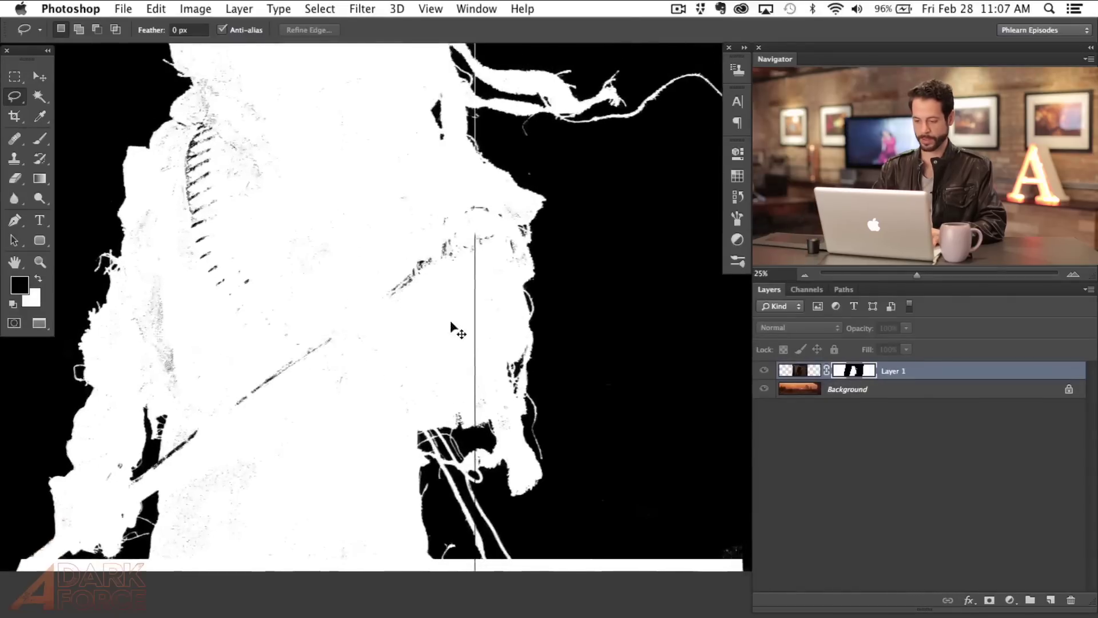
key("super+plus")
left_click_drag(226, 353, 357, 183)
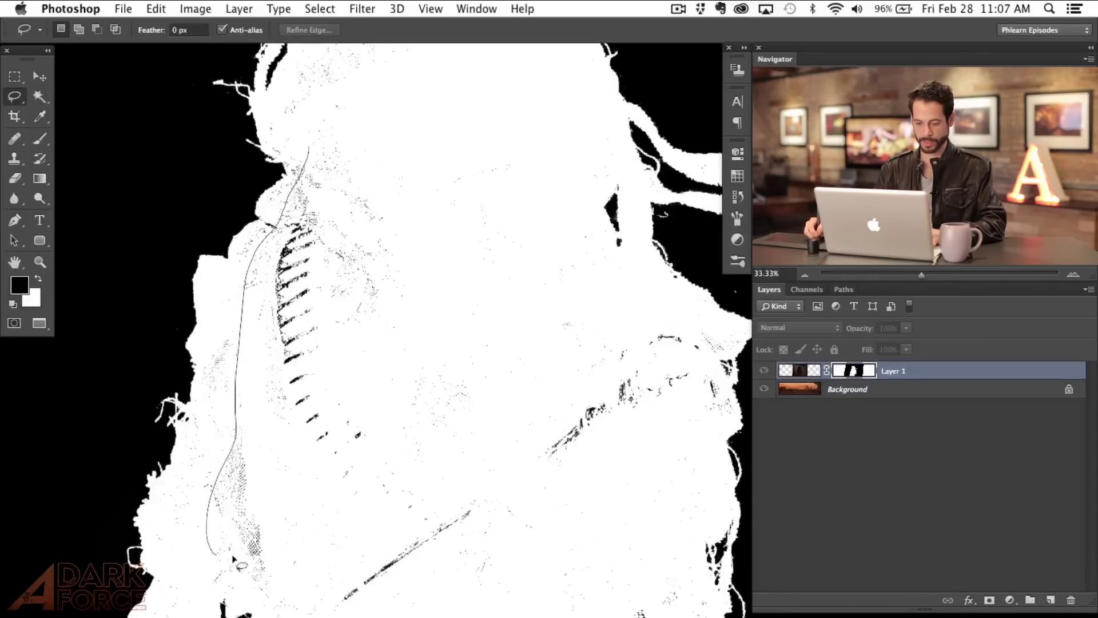
left_click_drag(382, 130, 374, 129)
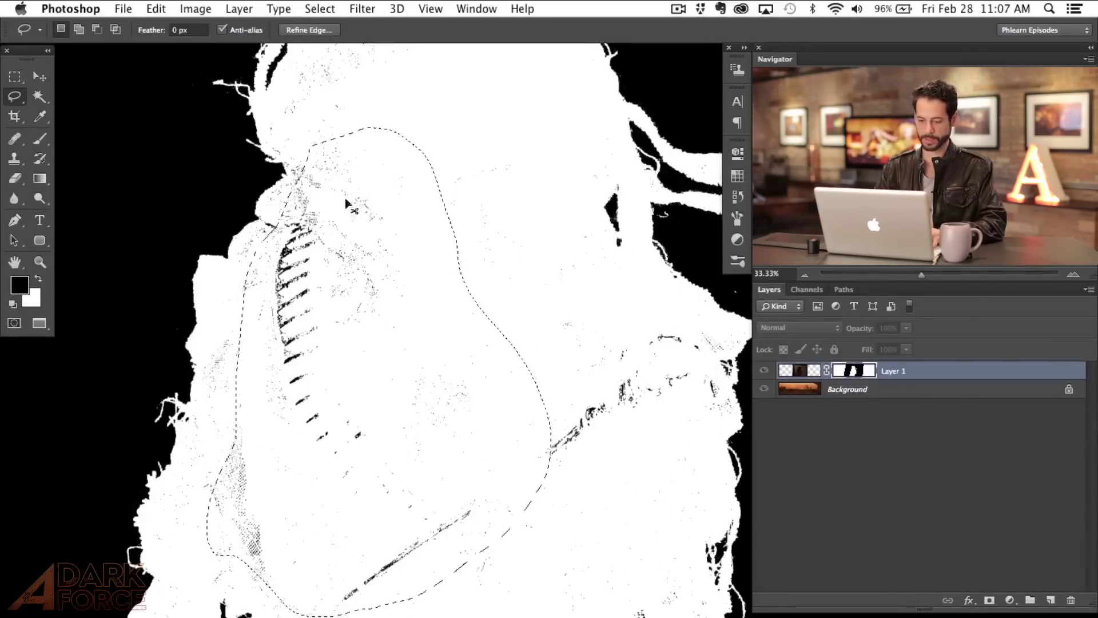
key("super+BackSpace")
left_click_drag(541, 275, 458, 262)
key("ctrl+d")
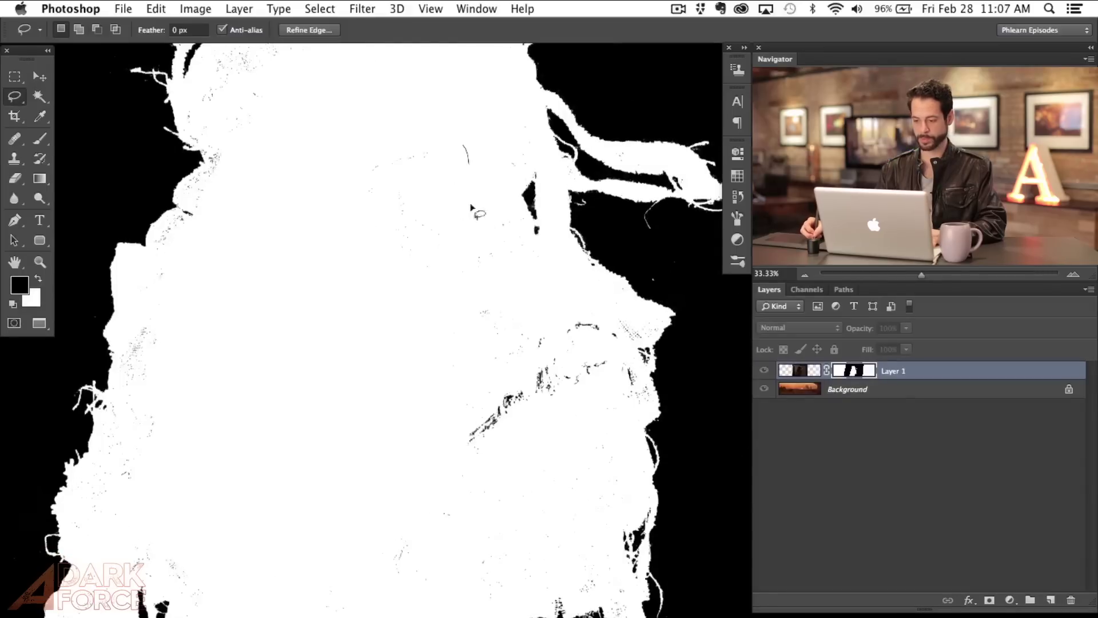
Lasso the dark specks around the staff's upper part and then the lower robe in the mask, filling both areas with white
mouse_move(622, 345)
left_mouse_down()
mouse_move(575, 474)
mouse_move(356, 504)
mouse_move(373, 299)
left_mouse_up()
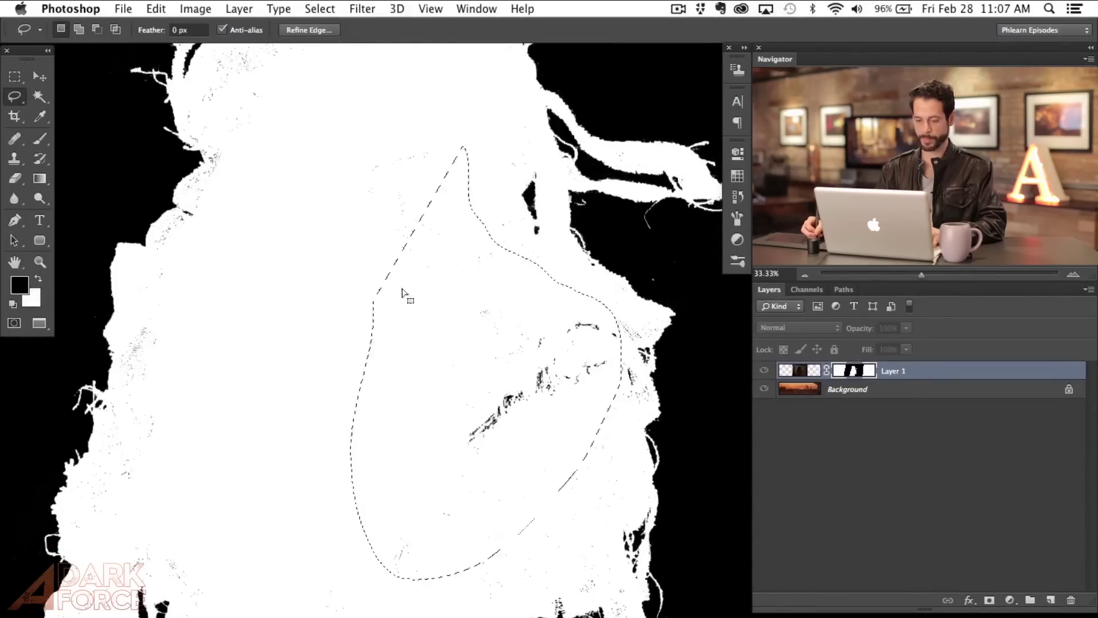
key("BackSpace")
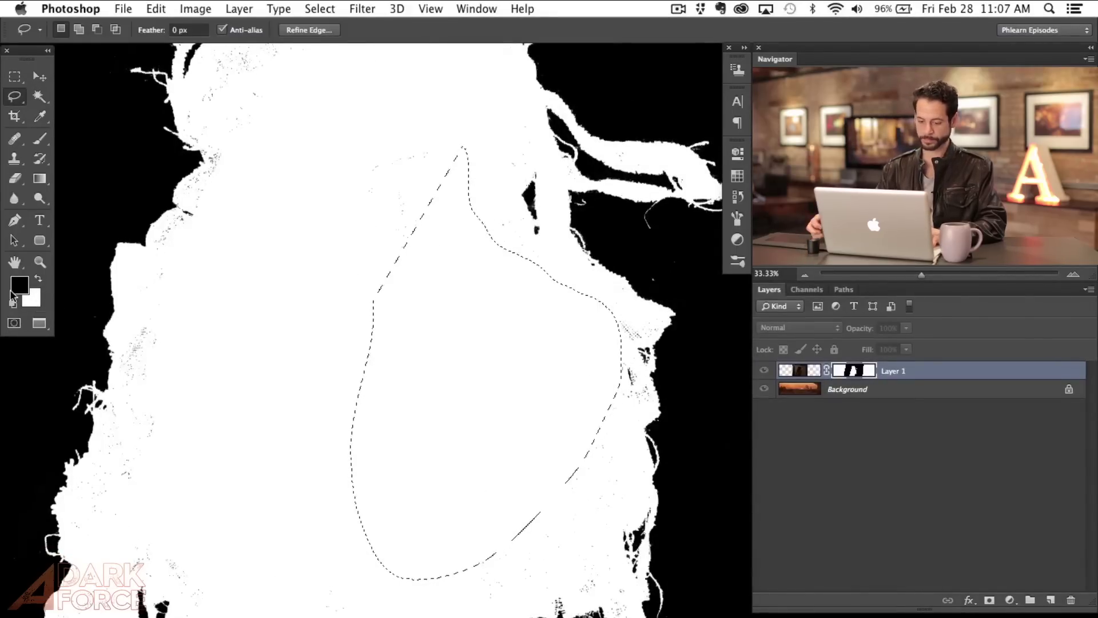
scroll(208, 497, "down", 10)
left_click_drag(242, 260, 234, 271)
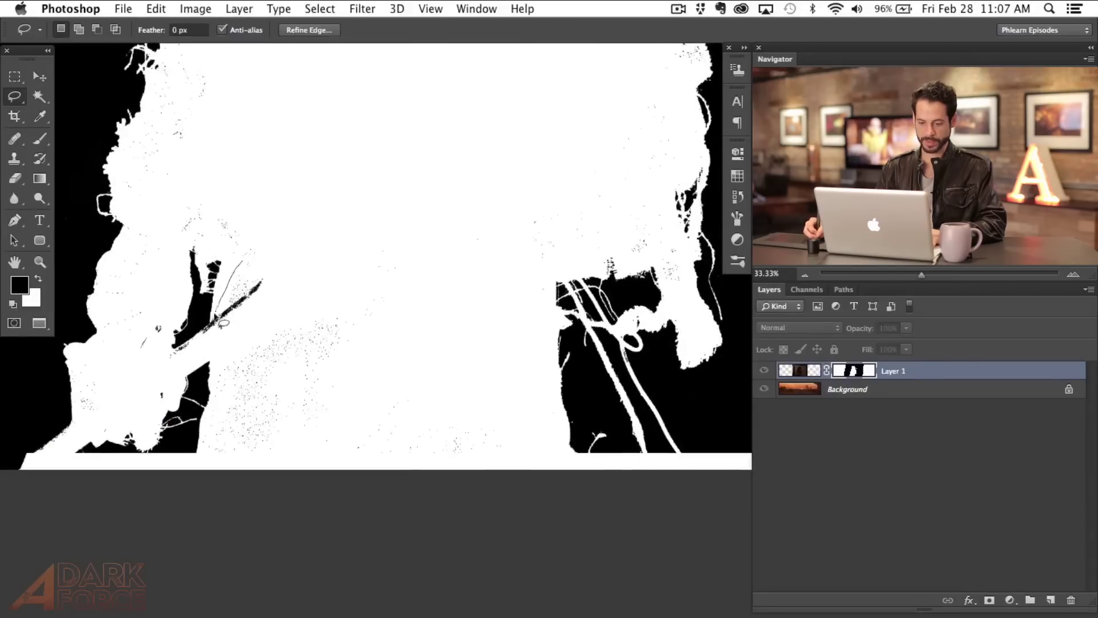
left_click_drag(240, 421, 346, 176)
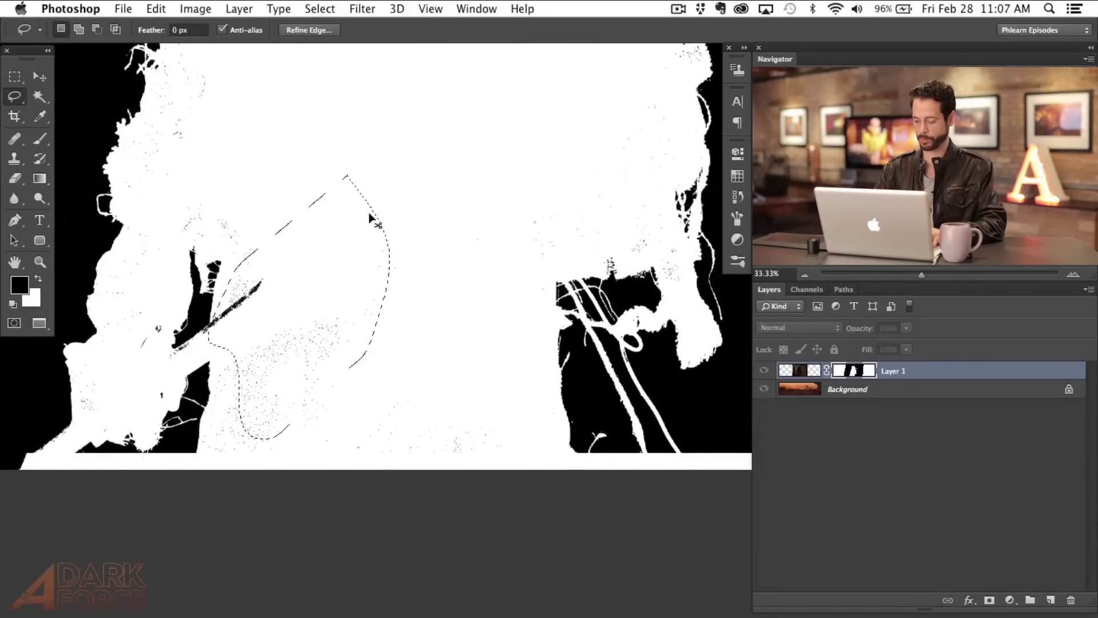
key("BackSpace")
Lasso the dark line along the lower staff near the hand, fill it with white, and return to the composite view
mouse_move(137, 343)
left_mouse_down()
mouse_move(152, 298)
mouse_move(161, 347)
left_mouse_up()
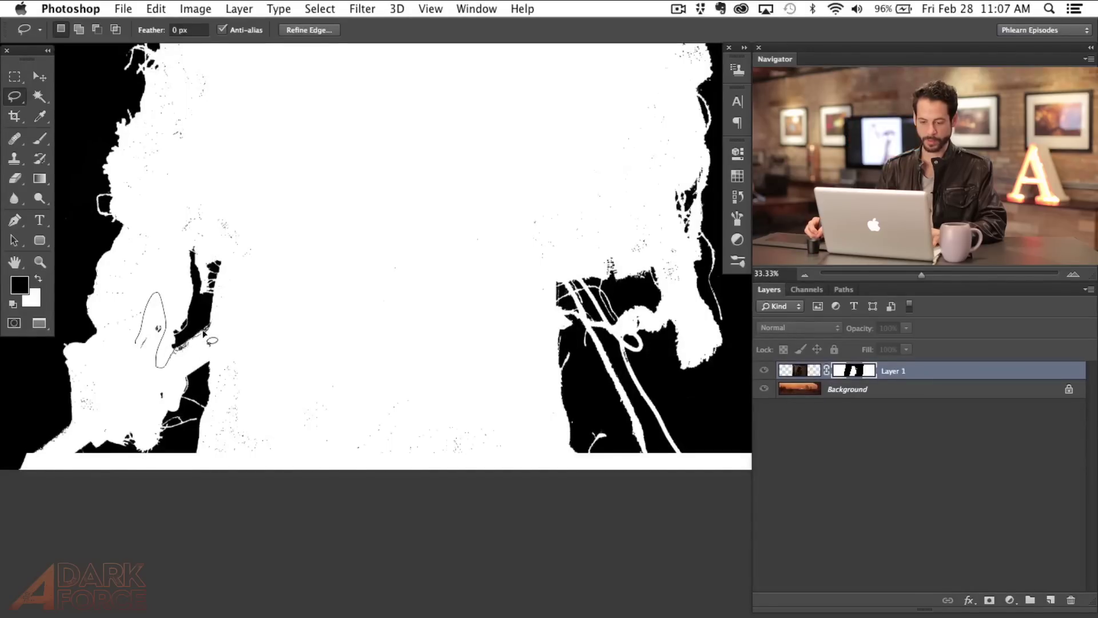
left_click_drag(217, 350, 218, 348)
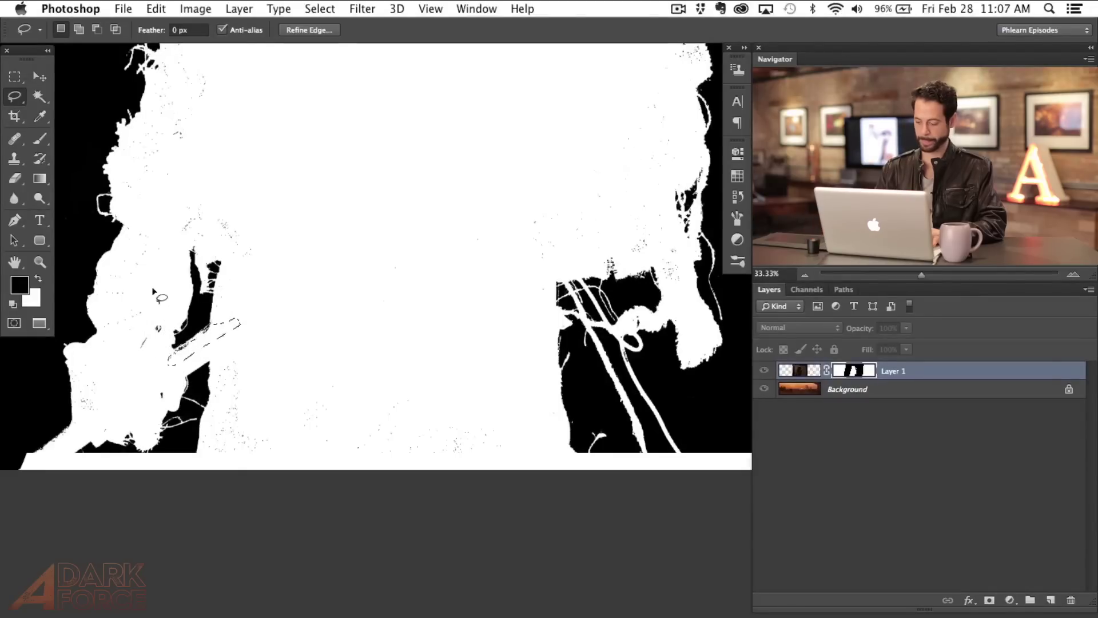
left_click_drag(355, 140, 361, 490)
key("super+d")
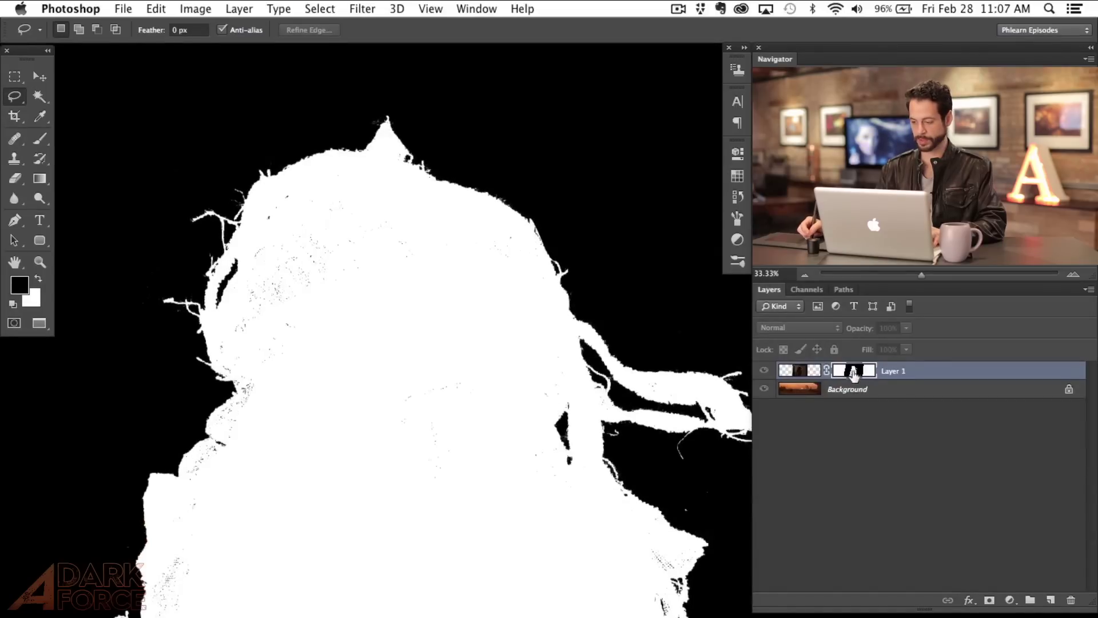
left_click(853, 377, "alt")
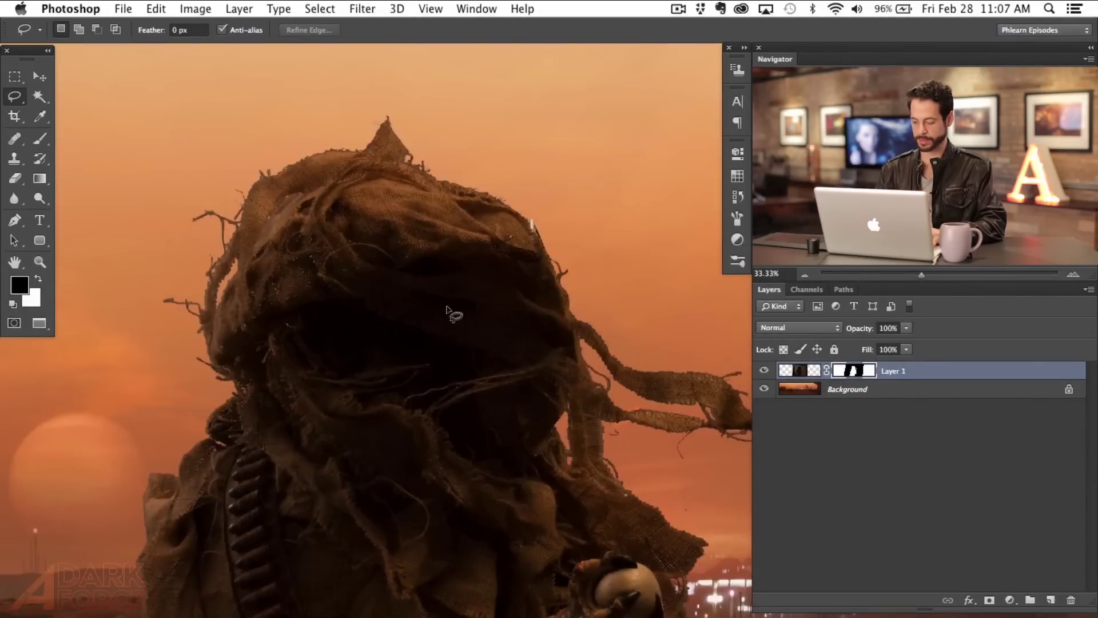
Lasso the bright leftover sliver on the hood's right edge, fill that mask area with black, and deselect
key("super+equal")
key("super+equal")
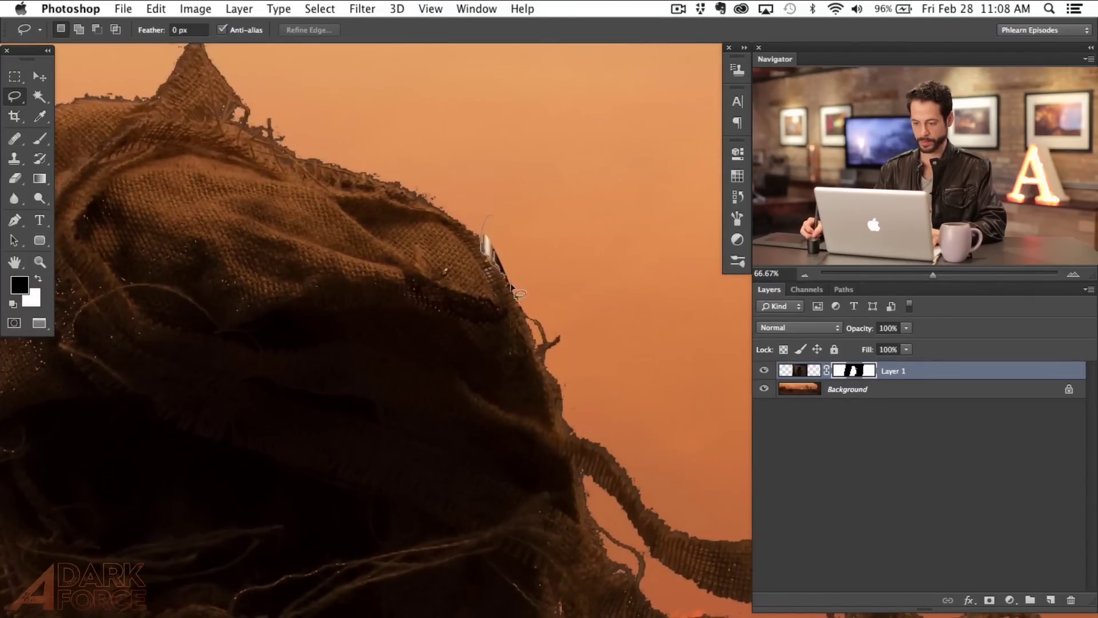
left_click_drag(556, 212, 515, 211)
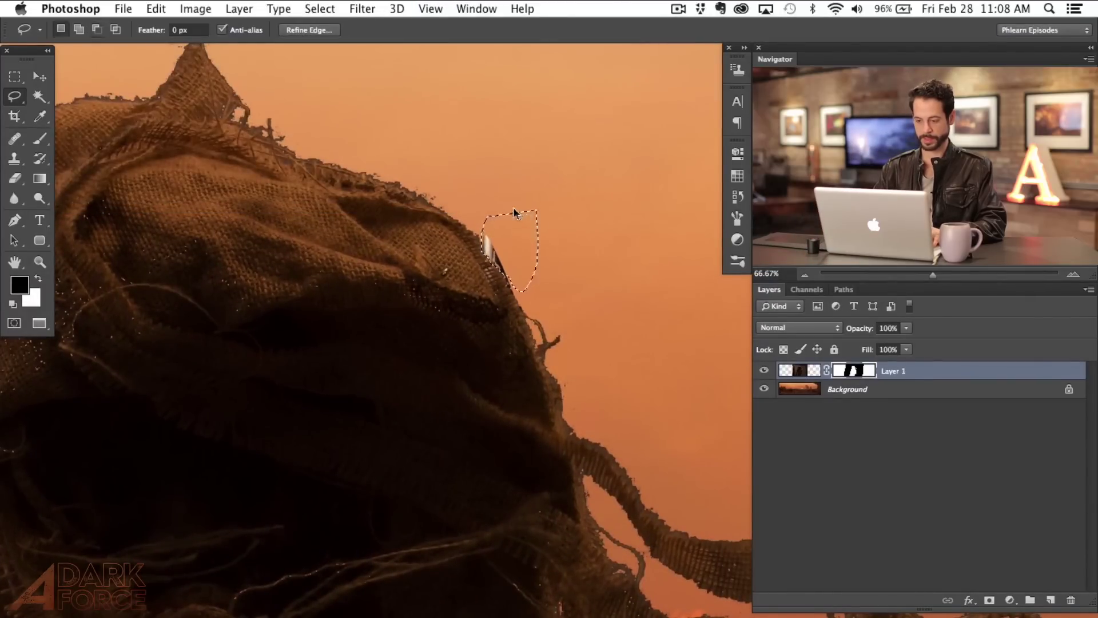
key("super+d")
Compare the whole panorama with Layer 1 hidden and shown
key("super+minus")
key("super+minus")
key("super+minus")
key("super+minus")
key("super+minus")
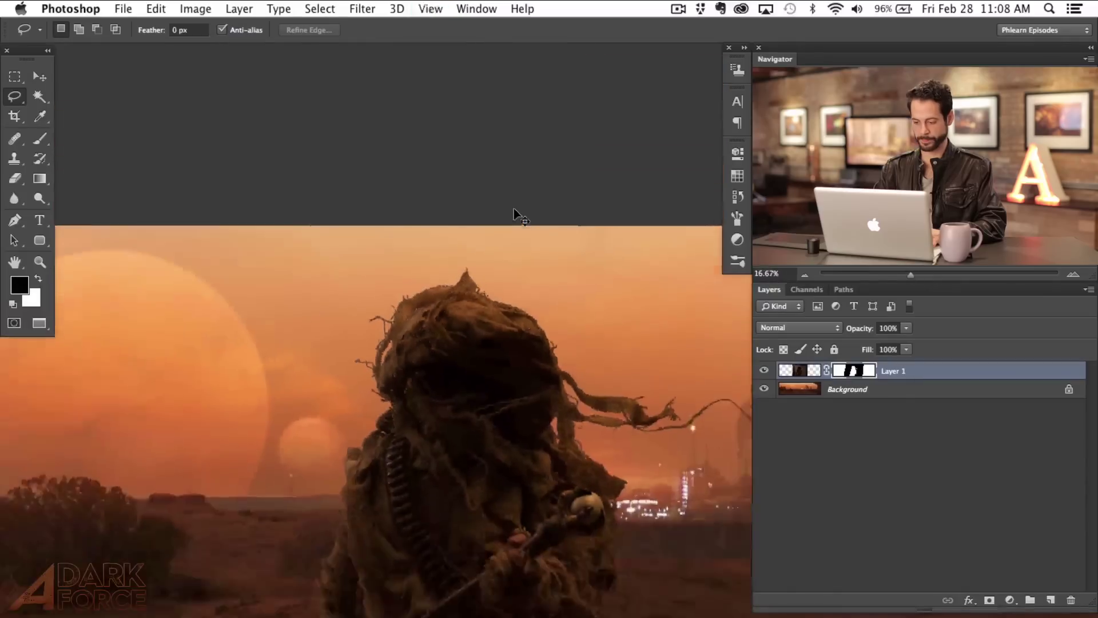
key("super+minus")
key("super+minus")
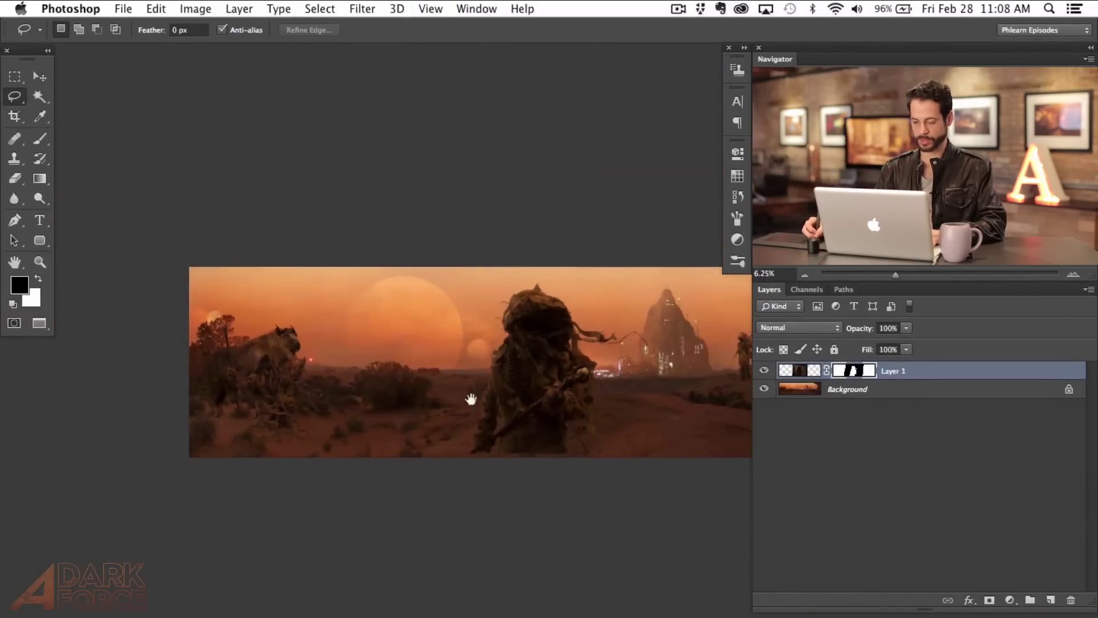
left_click_drag(470, 398, 367, 307)
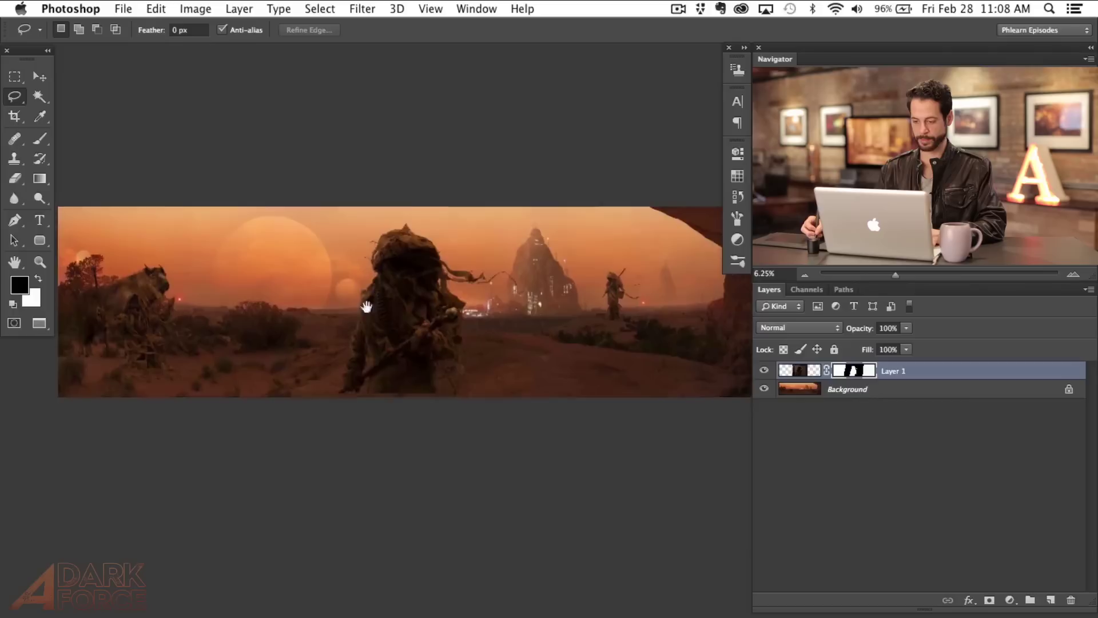
left_click(764, 370)
left_click(764, 370)
left_click(764, 370)
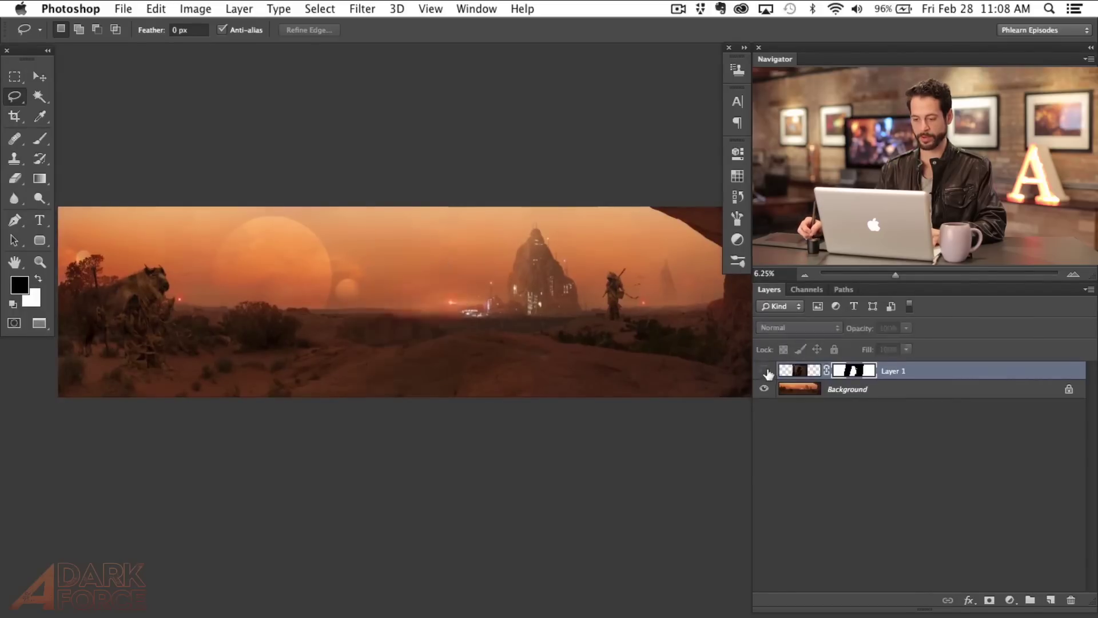
left_click(764, 370)
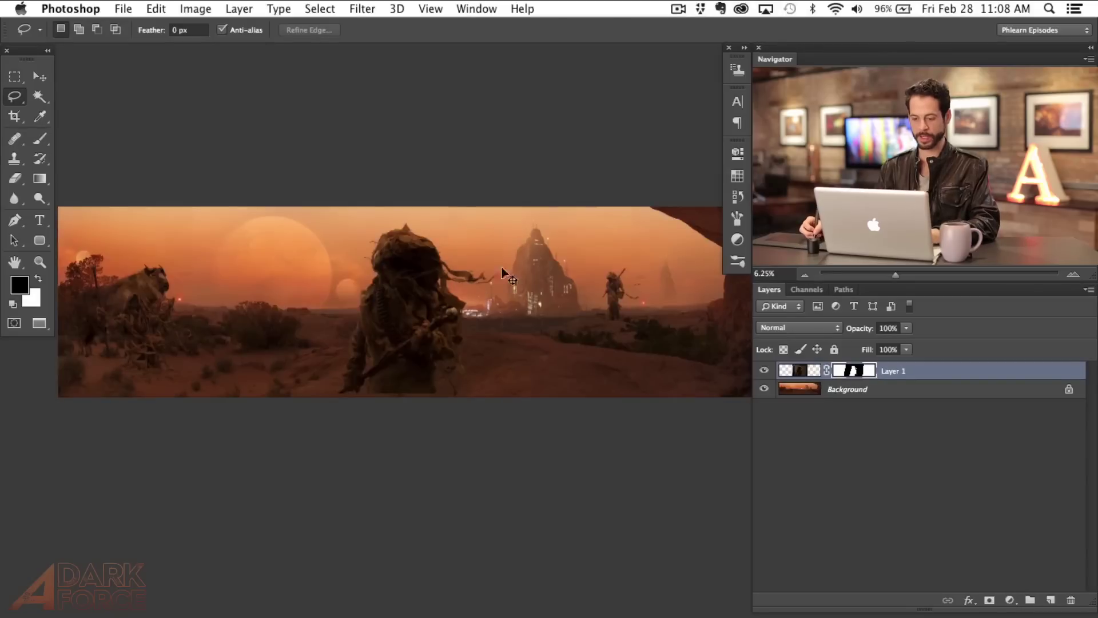
Enlarge the figure on Layer 1 with Free Transform and reposition it so it spans the panorama's full height
key("super+t")
left_click_drag(561, 213, 599, 179)
left_click_drag(512, 329, 493, 335)
key("Return")
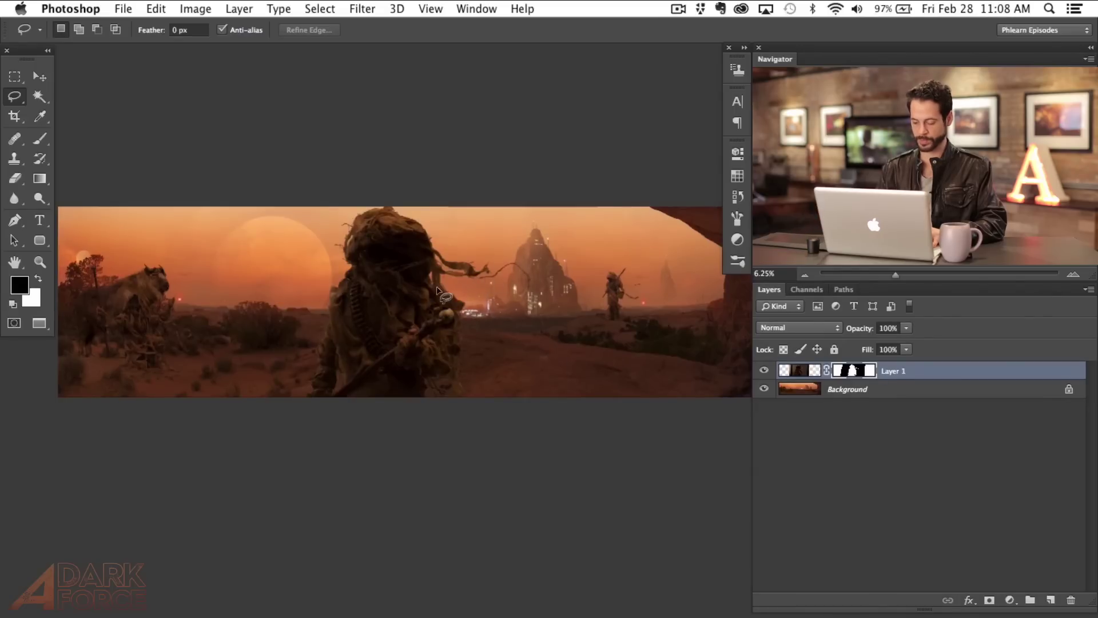
Examine the enlarged figure against the desert scene, comparing it with Layer 1 hidden and shown
key("super+equal")
key("super+equal")
key("super+equal")
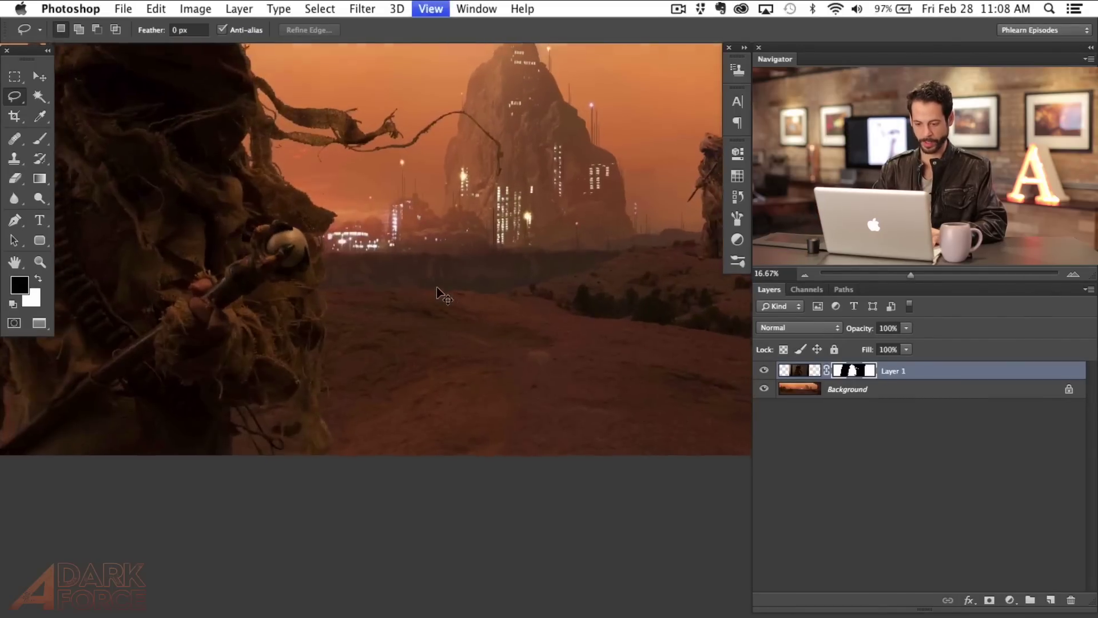
key("super+minus")
key("super+minus")
mouse_move(549, 378)
left_mouse_down()
mouse_move(480, 244)
mouse_move(392, 252)
left_mouse_up()
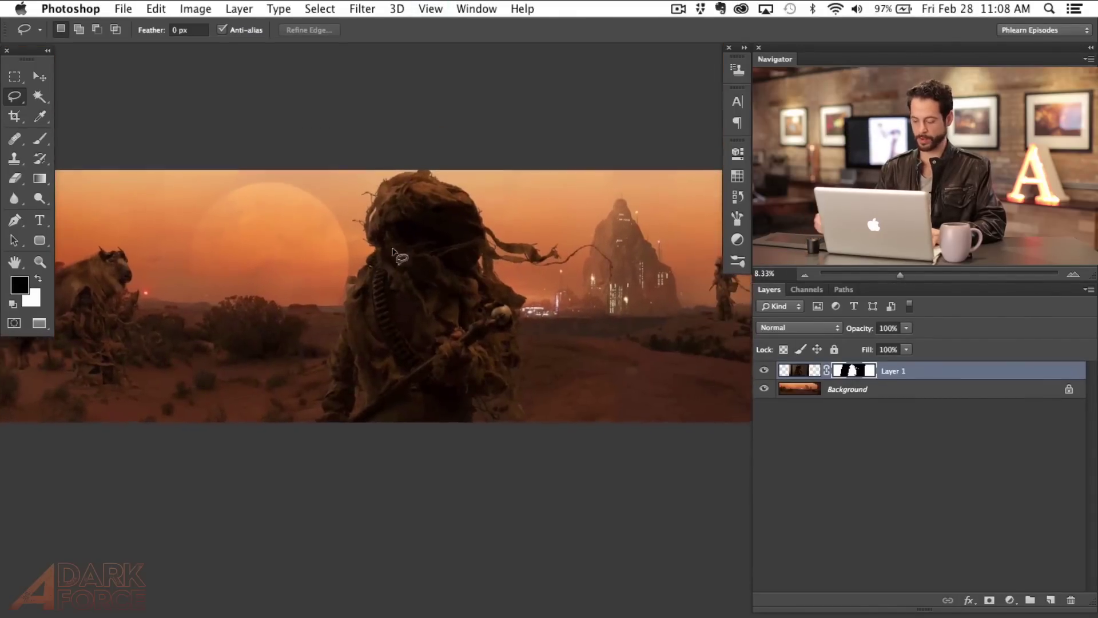
key("super+equal")
left_click_drag(404, 315, 469, 340)
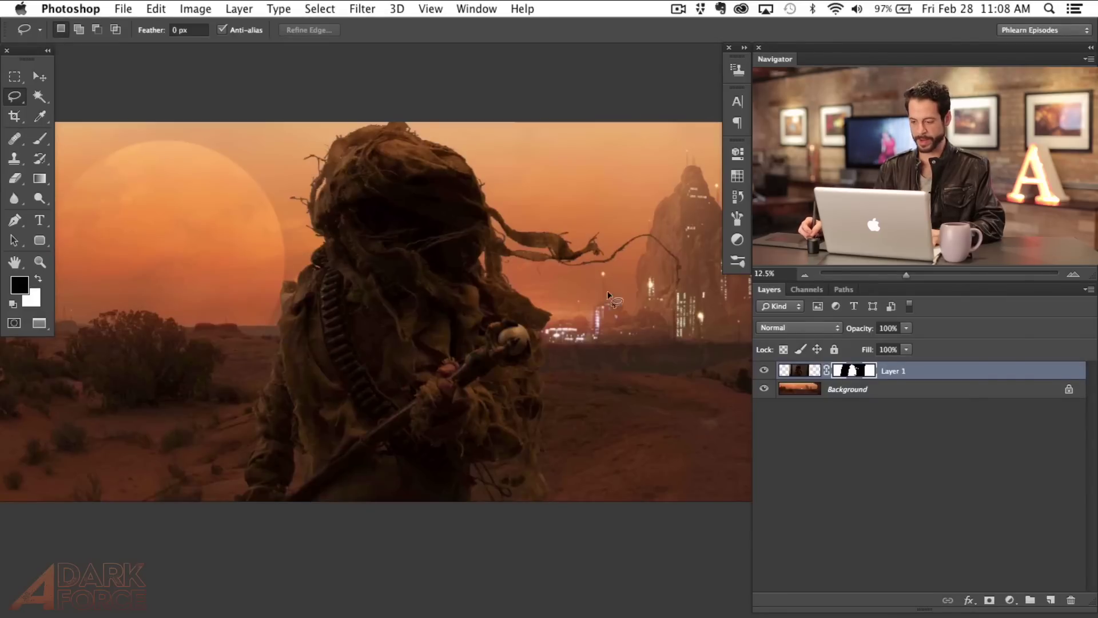
left_click(763, 370)
left_click(763, 370)
left_click(763, 370)
left_click(762, 370)
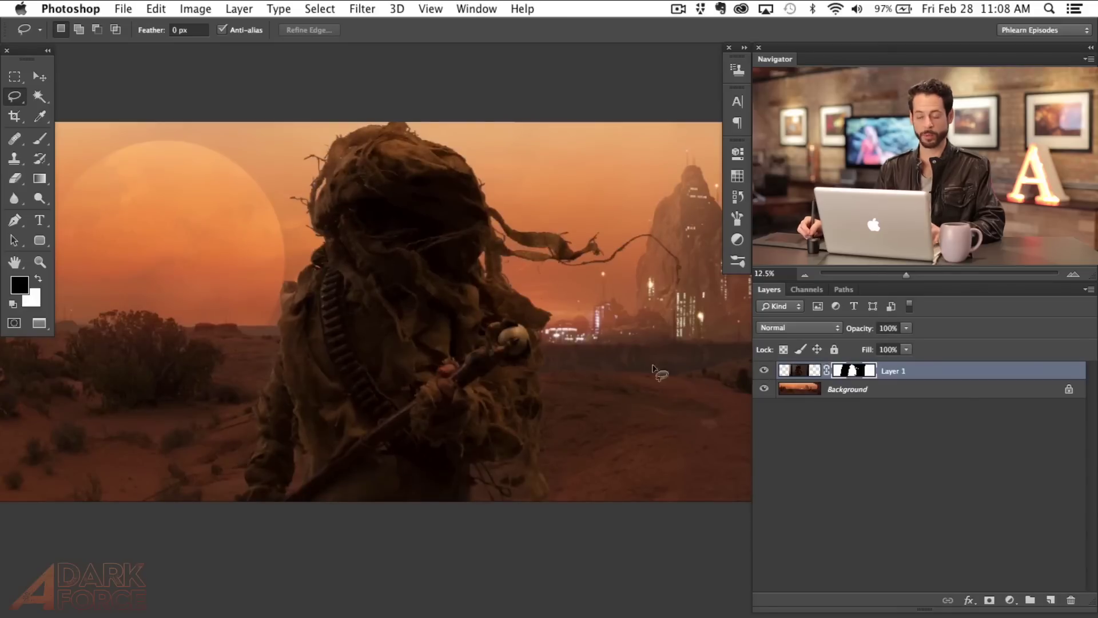
Add a Curves adjustment layer clipped to Layer 1 and enlarge its properties to show the full curve
left_click(1011, 600)
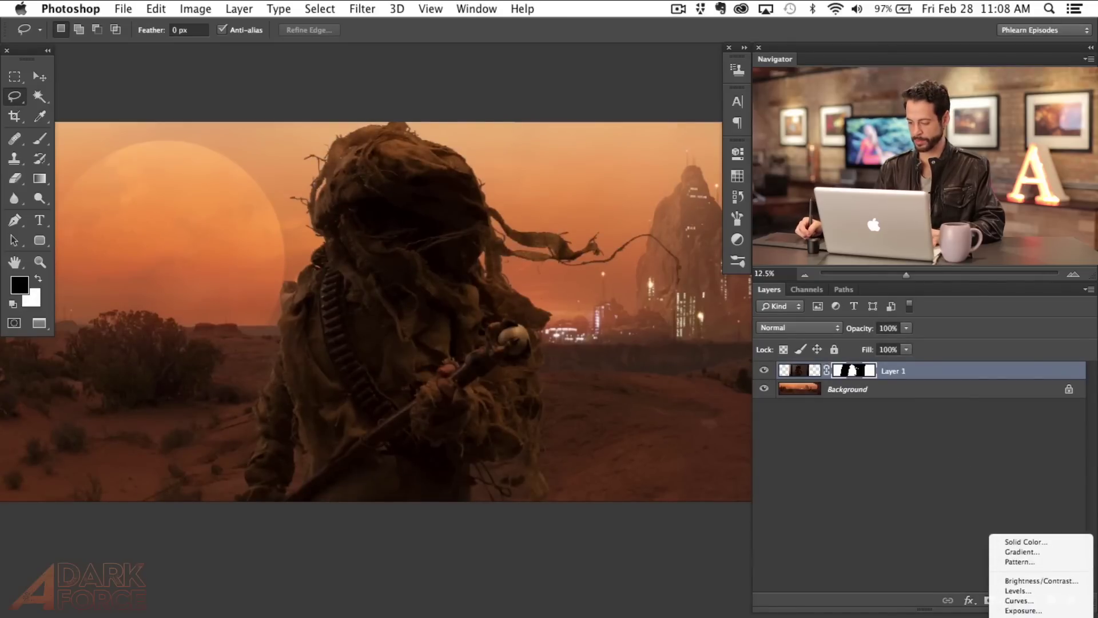
left_click(1019, 599)
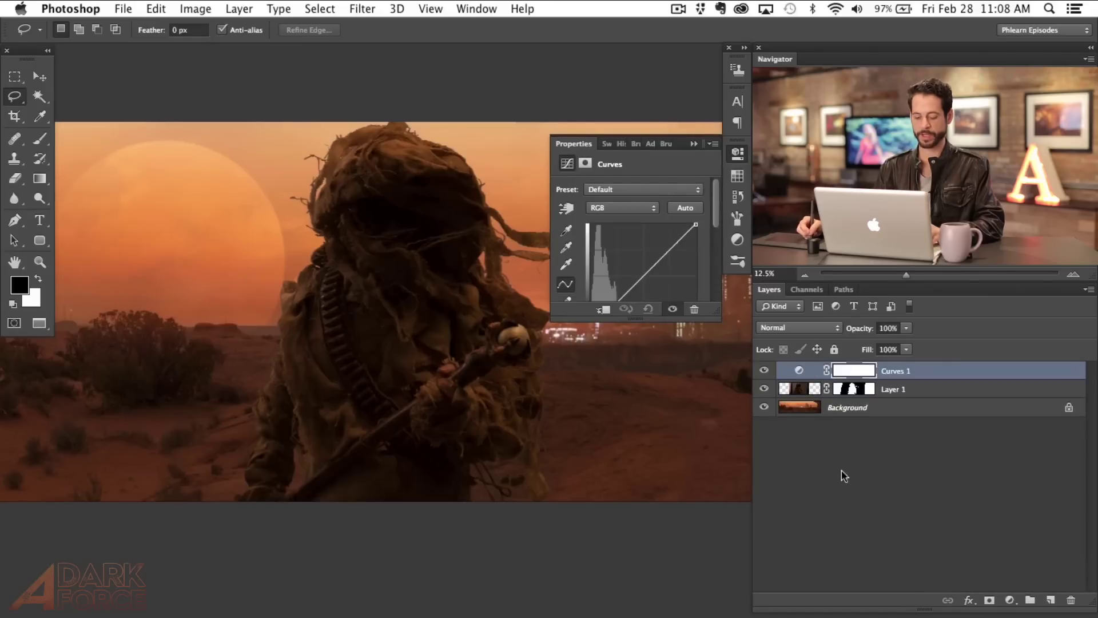
key("super+alt+g")
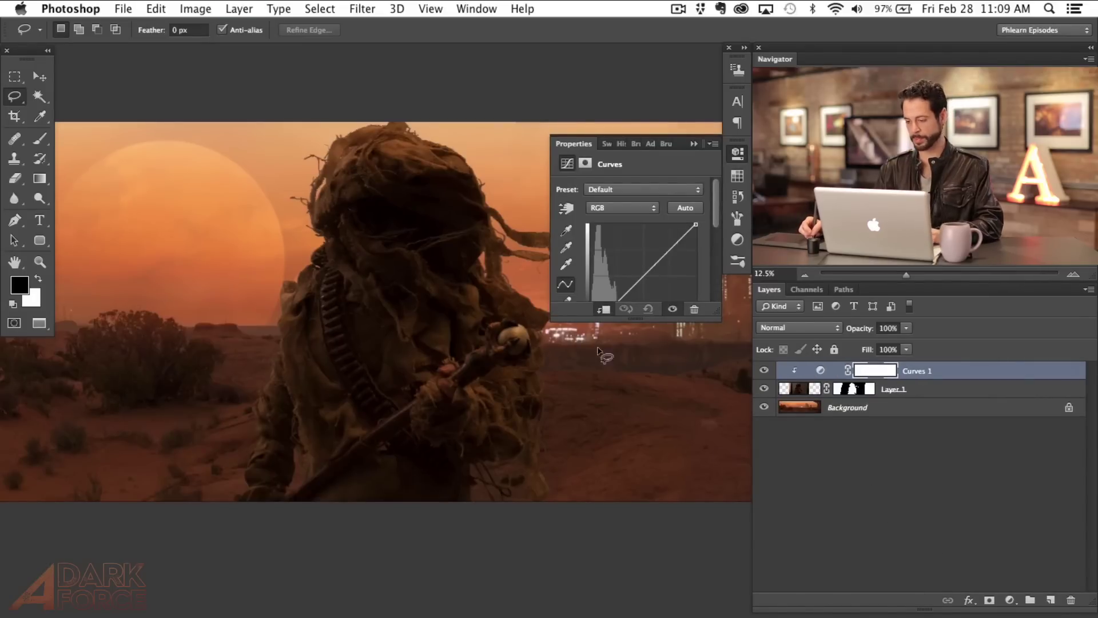
left_click_drag(712, 313, 716, 413)
Try darkening the figure with an RGB curve point at input 192, output 95, and reset the curve to default
mouse_move(649, 285)
left_mouse_down()
mouse_move(657, 309)
mouse_move(620, 269)
mouse_move(665, 312)
mouse_move(655, 300)
mouse_move(670, 290)
left_mouse_up()
key("super+i")
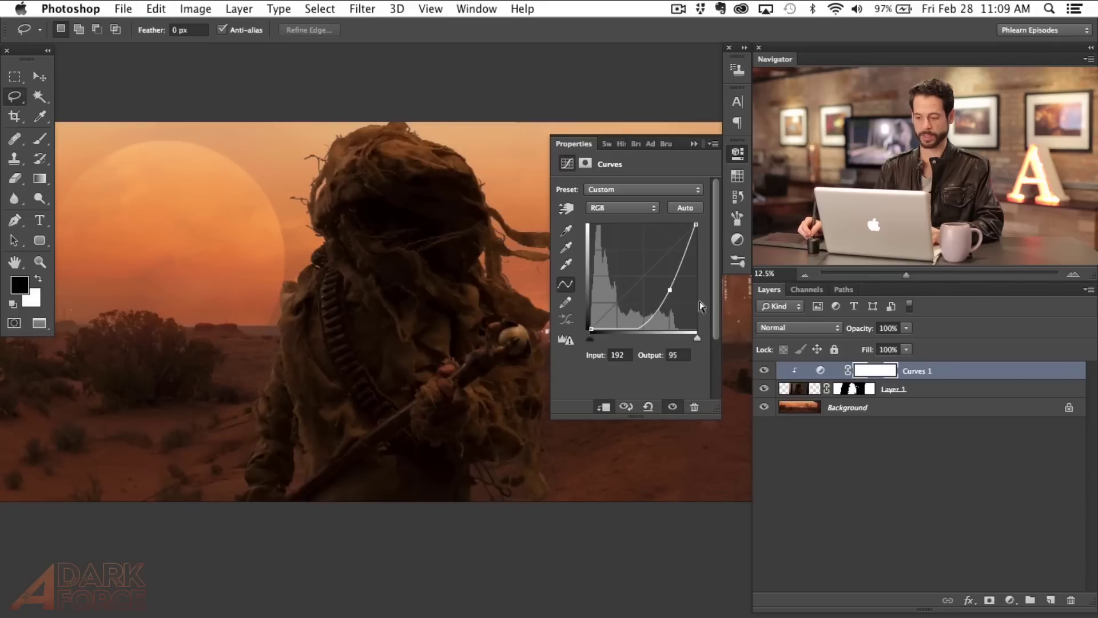
key("super+z")
left_click(648, 406)
key("super+alt+g")
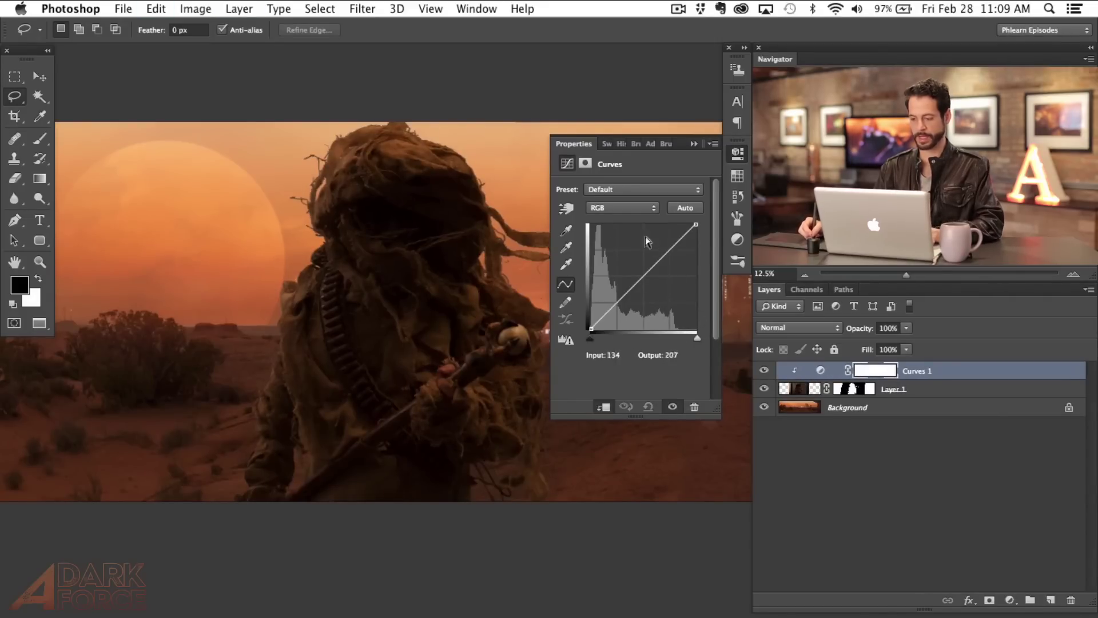
Warm the figure by setting a red-channel point on Curves 1 at input 127, output 136
left_click(621, 207)
left_click(619, 216)
left_click_drag(644, 277, 644, 275)
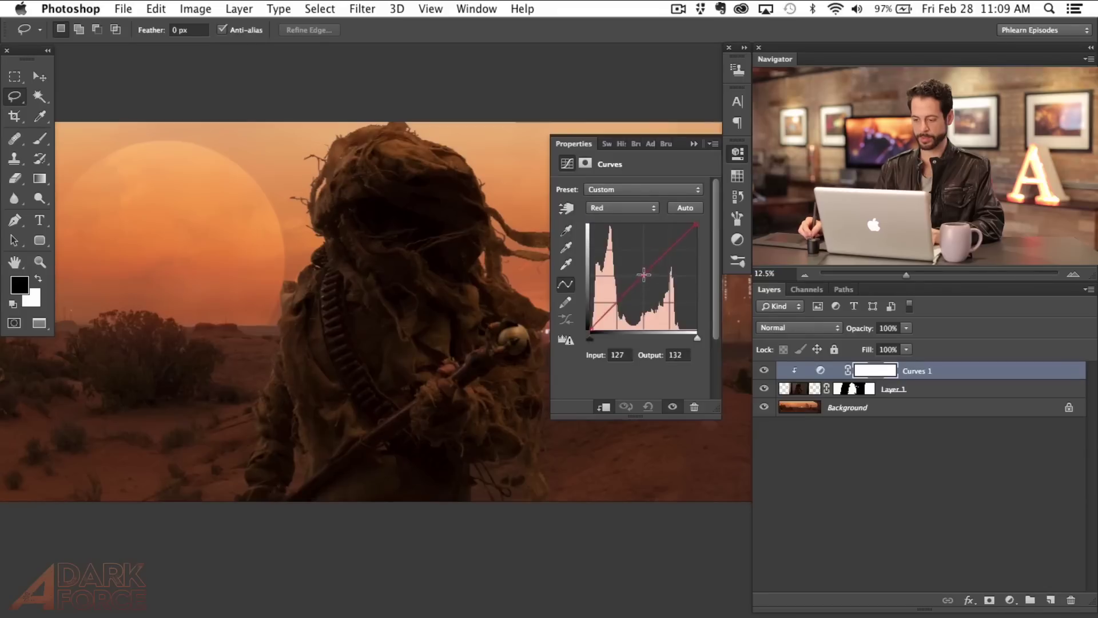
key("Up")
key("Up")
key("Up")
key("Up")
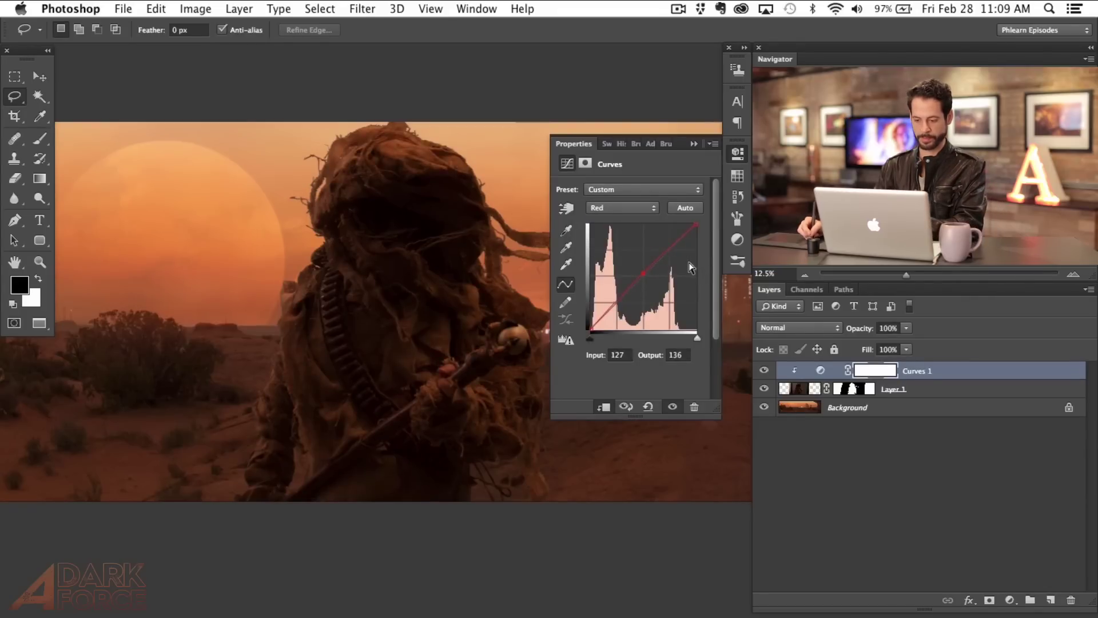
Compare the figure against the background with the Curves 1 adjustment hidden and shown
left_click_drag(526, 419, 434, 406)
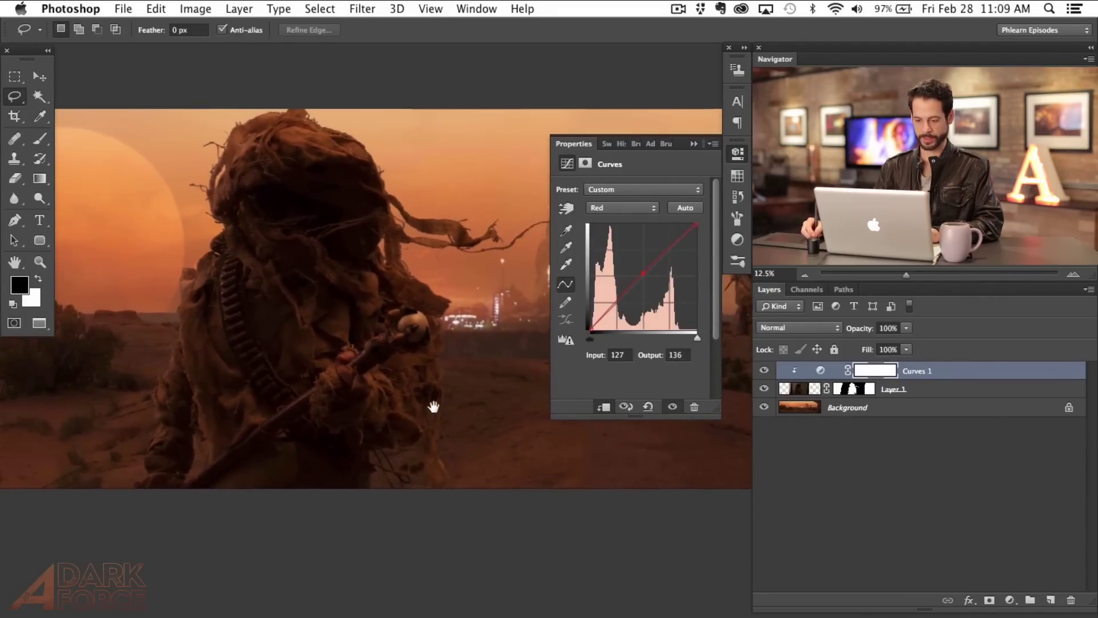
left_click(764, 371)
left_click(764, 371)
left_click(764, 371)
left_click(764, 371)
left_click(763, 371)
left_click(764, 372)
left_click_drag(385, 392, 428, 411)
Add a Hue/Saturation adjustment layer clipped to the figure and set its Saturation to -19
left_click(1011, 600)
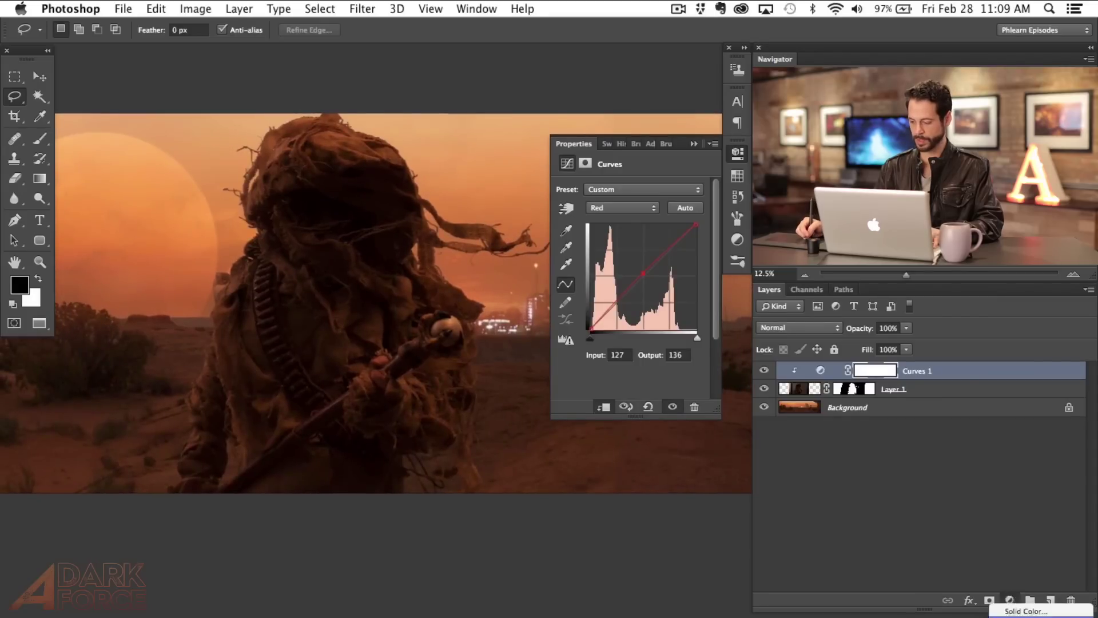
left_click(1022, 617)
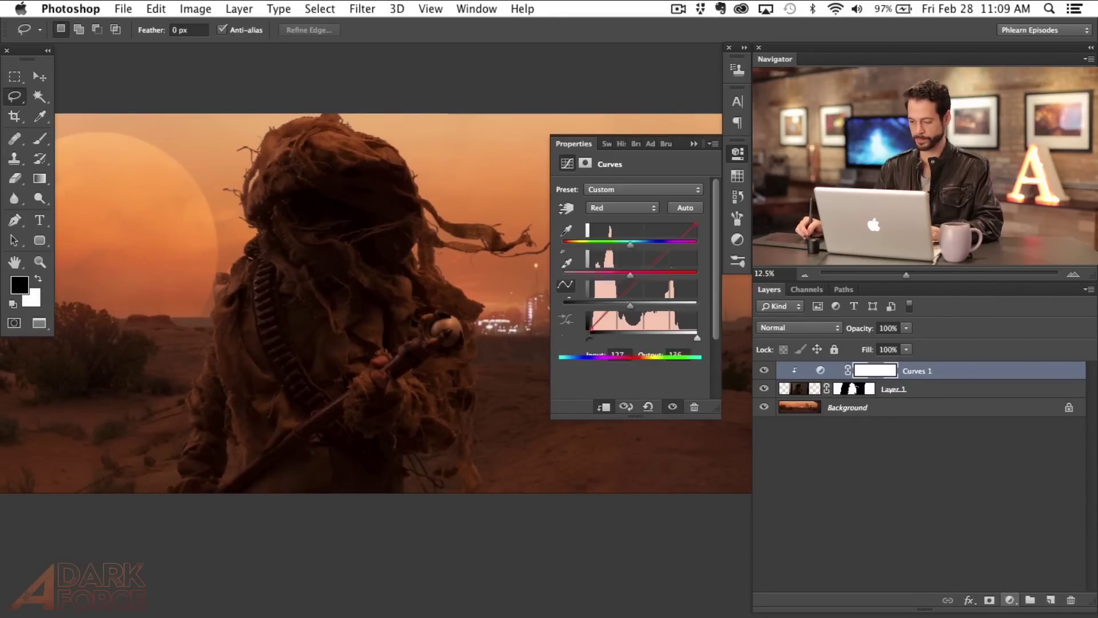
key("alt+super+g")
left_click_drag(632, 277, 620, 279)
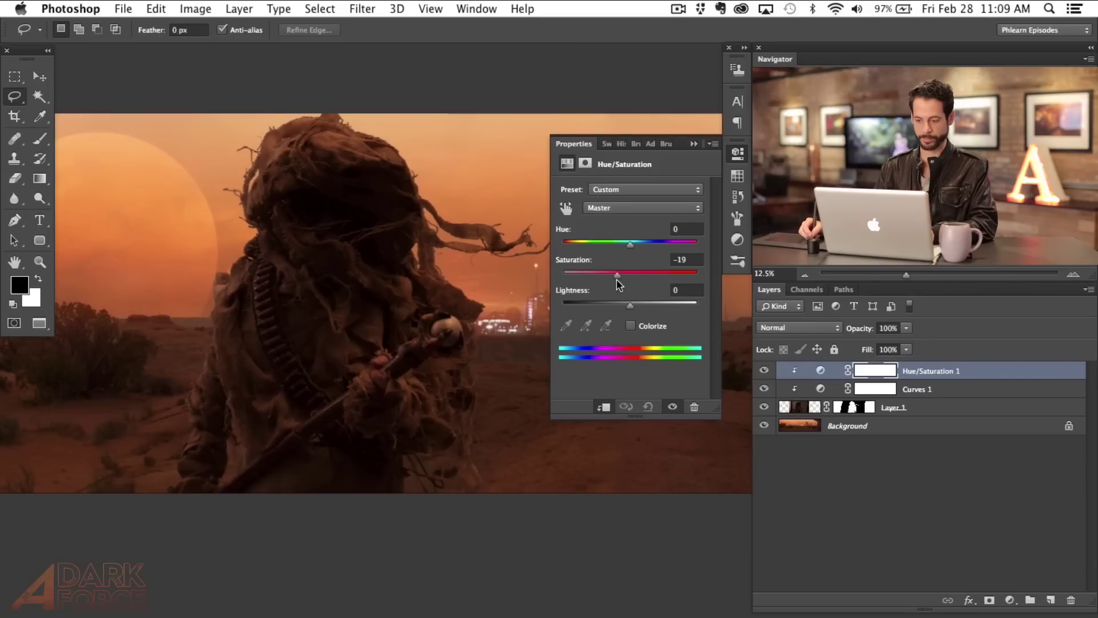
Set Curves 1 to 90% opacity and add a blue-channel point at input 136, output 128, checking the layer's effect
left_click(823, 390)
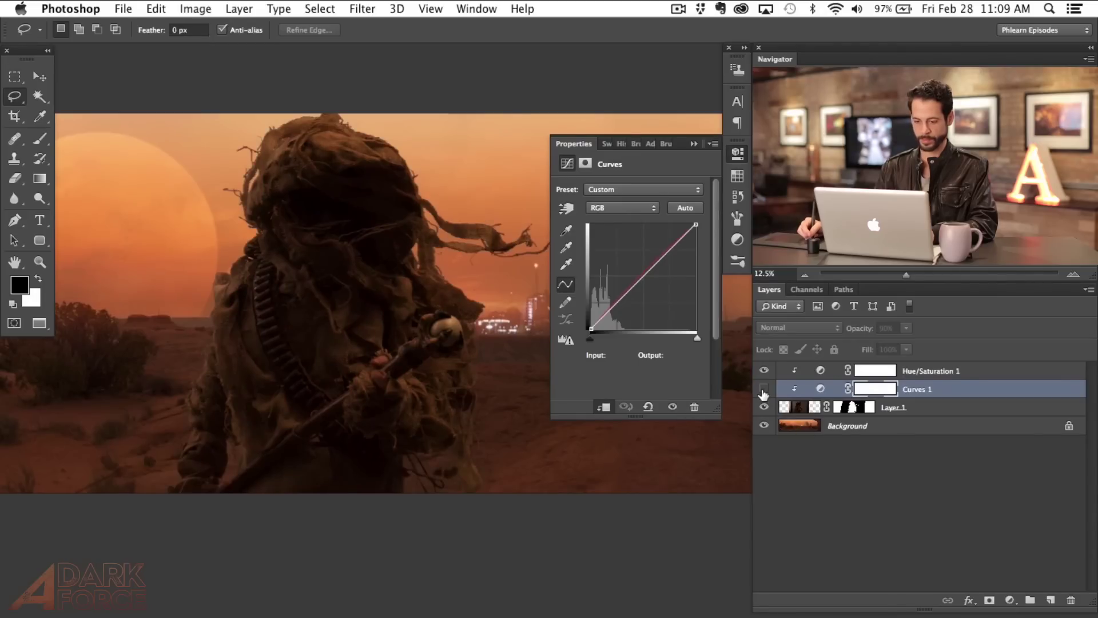
left_click_drag(496, 443, 528, 447)
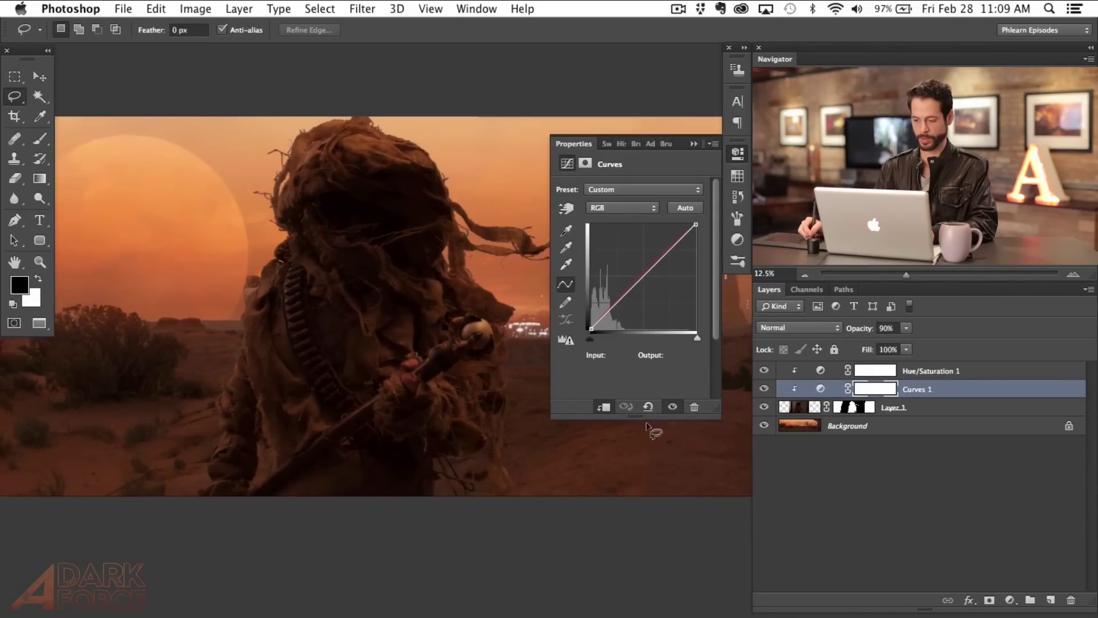
left_click(623, 209)
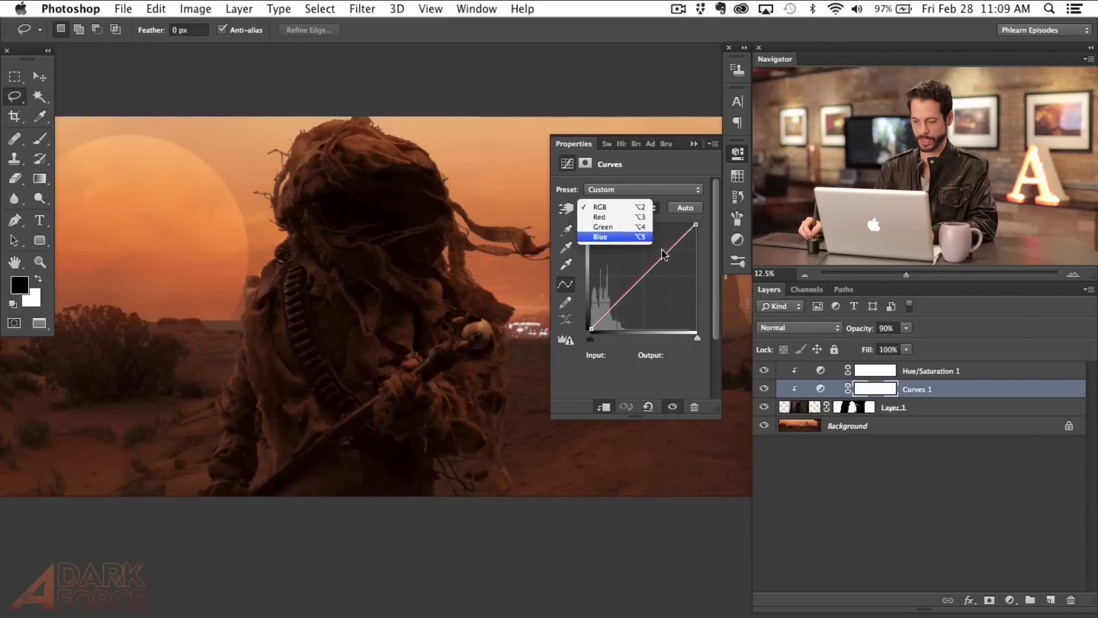
left_click_drag(647, 274, 648, 280)
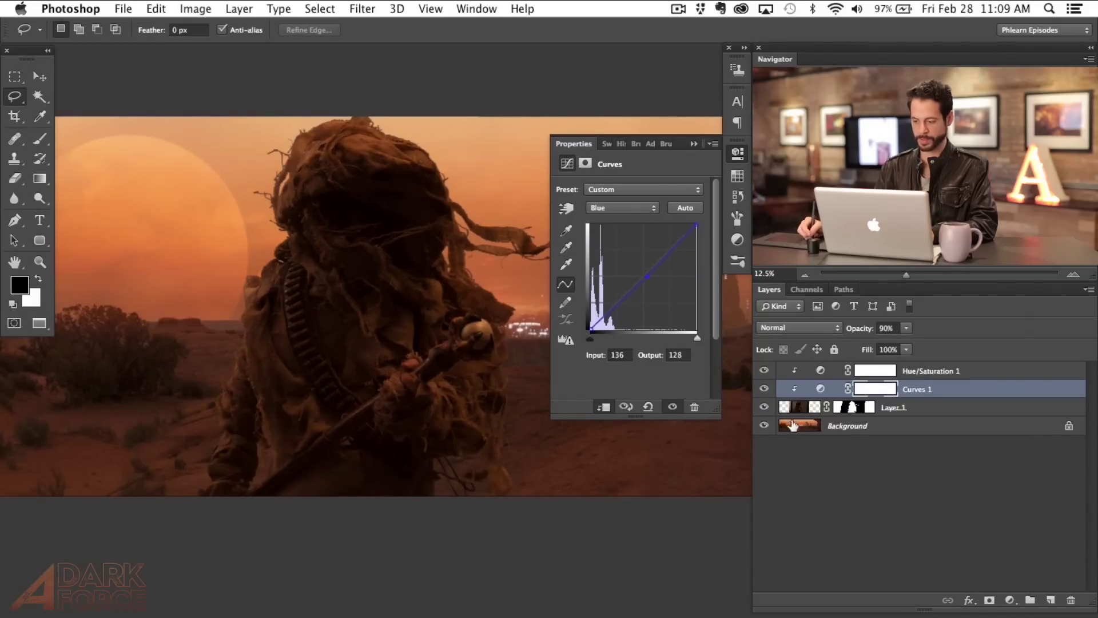
left_click(765, 390)
Set the Saturation of the clipped Hue/Saturation 1 adjustment to -25
left_click_drag(333, 477, 434, 470)
key("super+minus")
left_click_drag(466, 345, 380, 436)
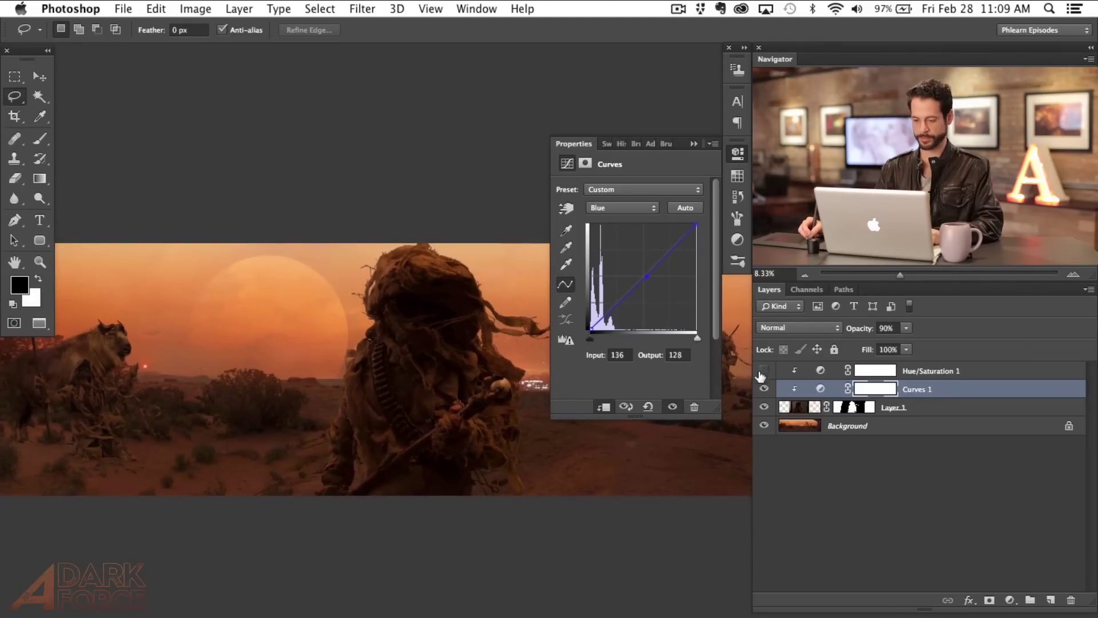
left_click(818, 371)
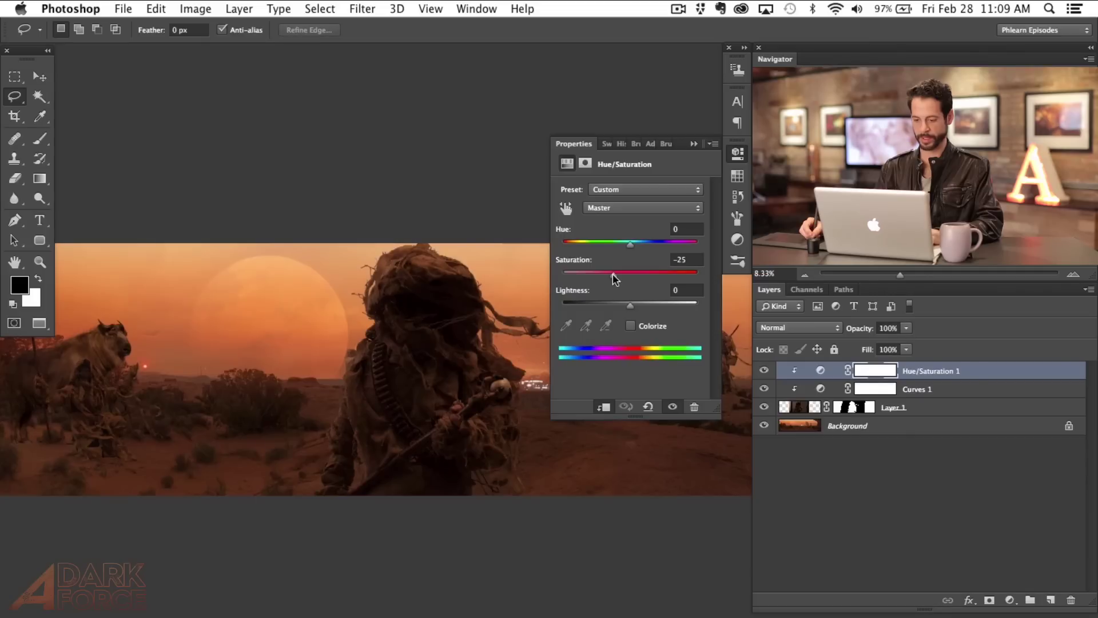
Compare the figure with the Hue/Saturation 1 and Curves 1 adjustments hidden and shown, with the adjustment properties collapsed
left_click(763, 370)
left_click(763, 371)
left_click(764, 370)
left_click(764, 370)
mouse_move(408, 470)
left_mouse_down()
mouse_move(400, 450)
mouse_move(517, 401)
left_mouse_up()
left_click(736, 152)
left_click_drag(672, 417, 652, 422)
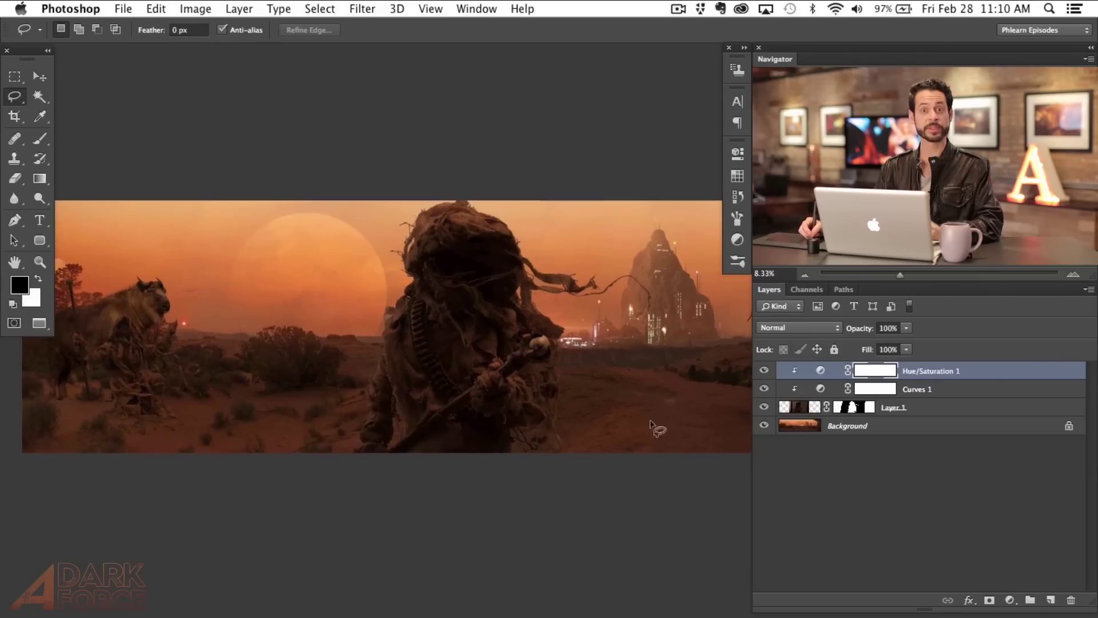
left_click(764, 370)
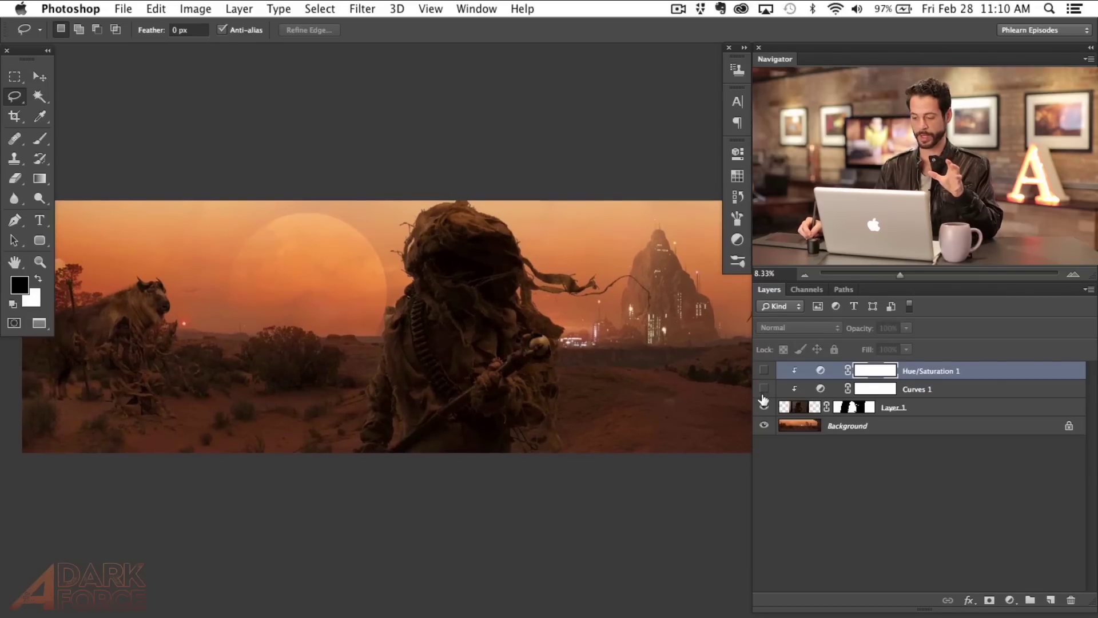
left_click(763, 373)
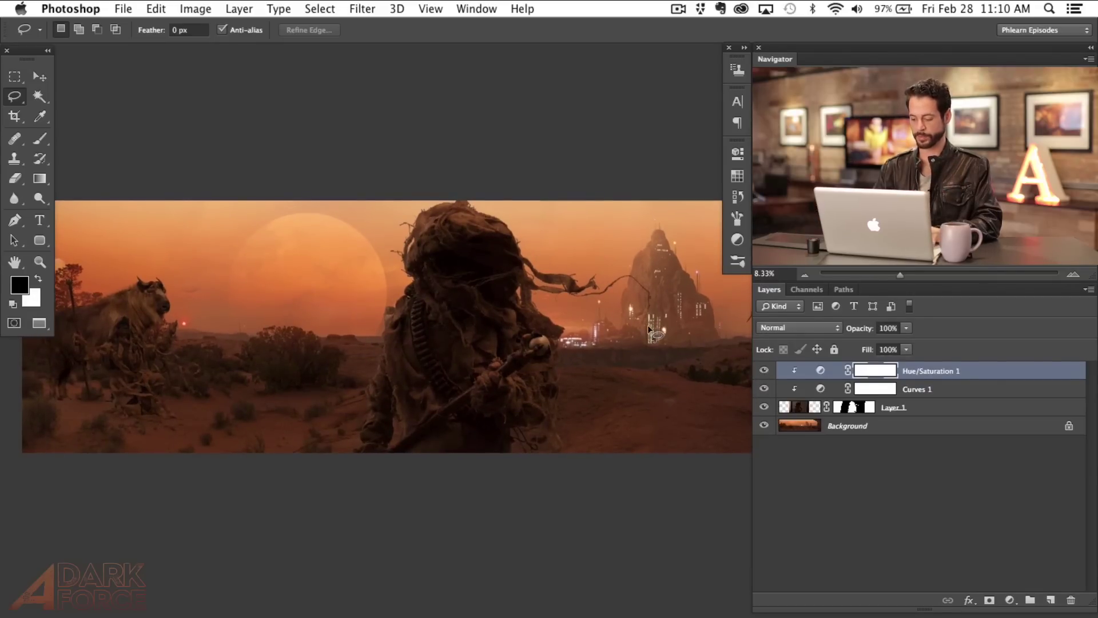
Examine the figure up close with Layer 1 and its clipped adjustments hidden and shown
key("super+plus")
key("super+plus")
left_click_drag(437, 431, 375, 452)
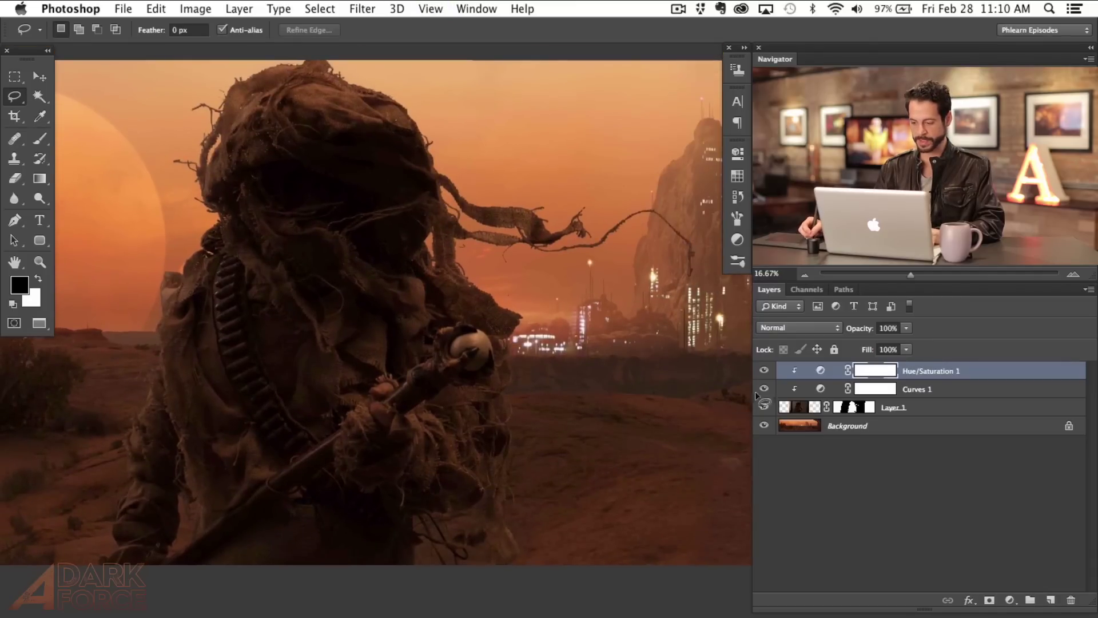
left_click(764, 405)
left_click_drag(764, 406, 762, 371)
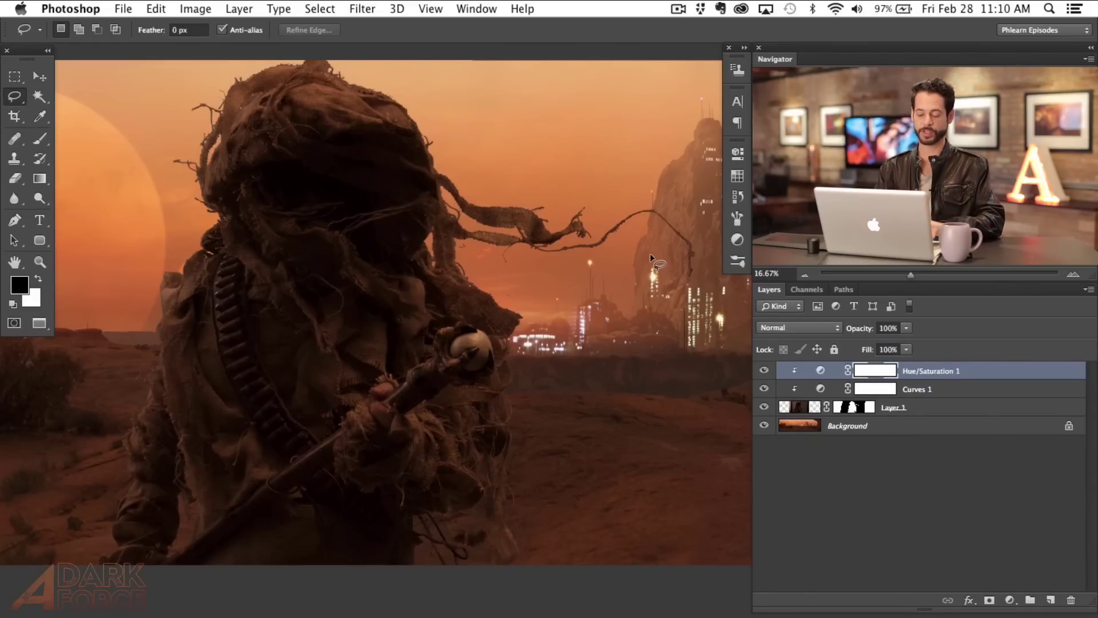
Add a new empty layer above Hue/Saturation 1 and clip it to the figure
key("super+minus")
mouse_move(298, 391)
left_mouse_down()
mouse_move(333, 405)
mouse_move(323, 398)
left_mouse_up()
key("super+alt+shift+n")
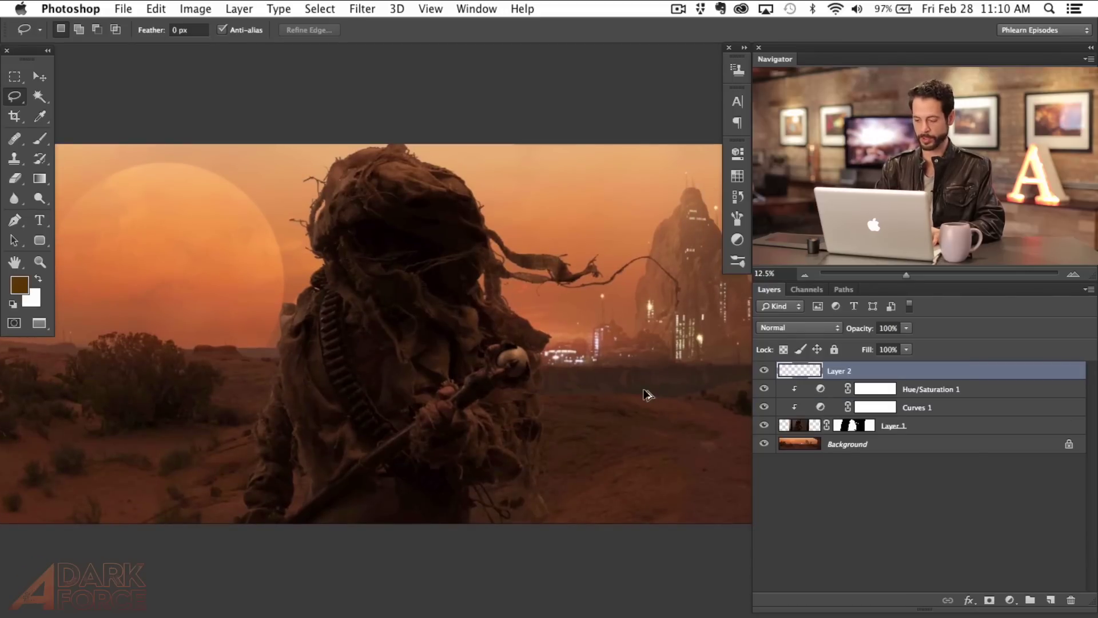
key("super+alt+g")
Paint orange sampled from the sun over the figure's sun-facing side on Layer 2, using a soft round 2626 px brush
key("b")
right_click(219, 262)
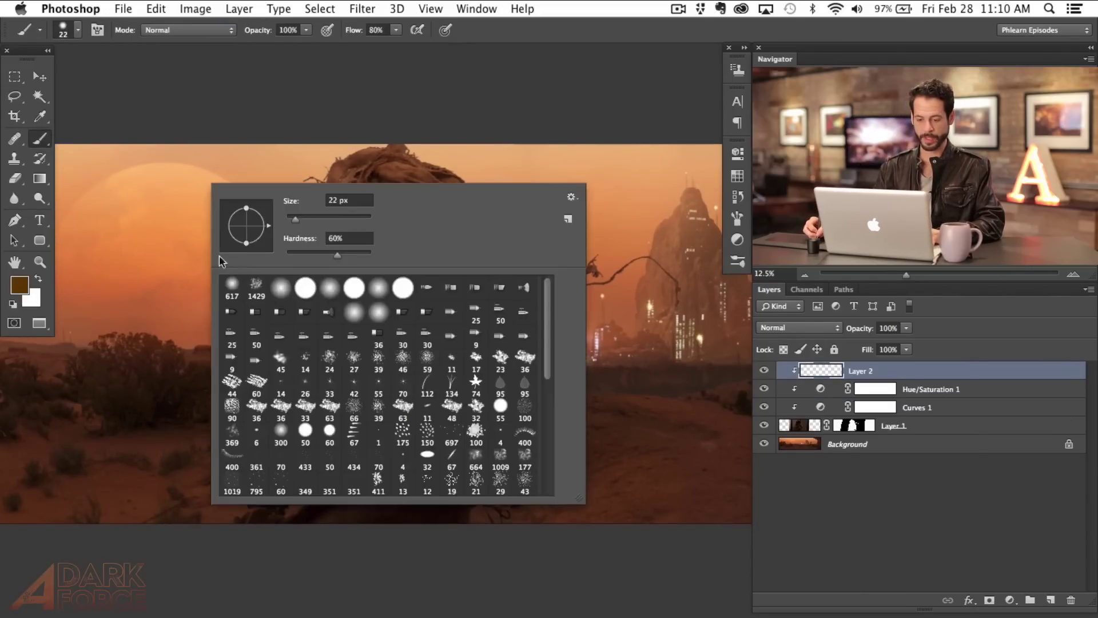
double_click(233, 288)
mouse_move(245, 238)
left_mouse_down()
mouse_move(272, 238)
mouse_move(240, 208)
mouse_move(270, 227)
mouse_move(240, 229)
left_mouse_up()
left_click(251, 218, "alt")
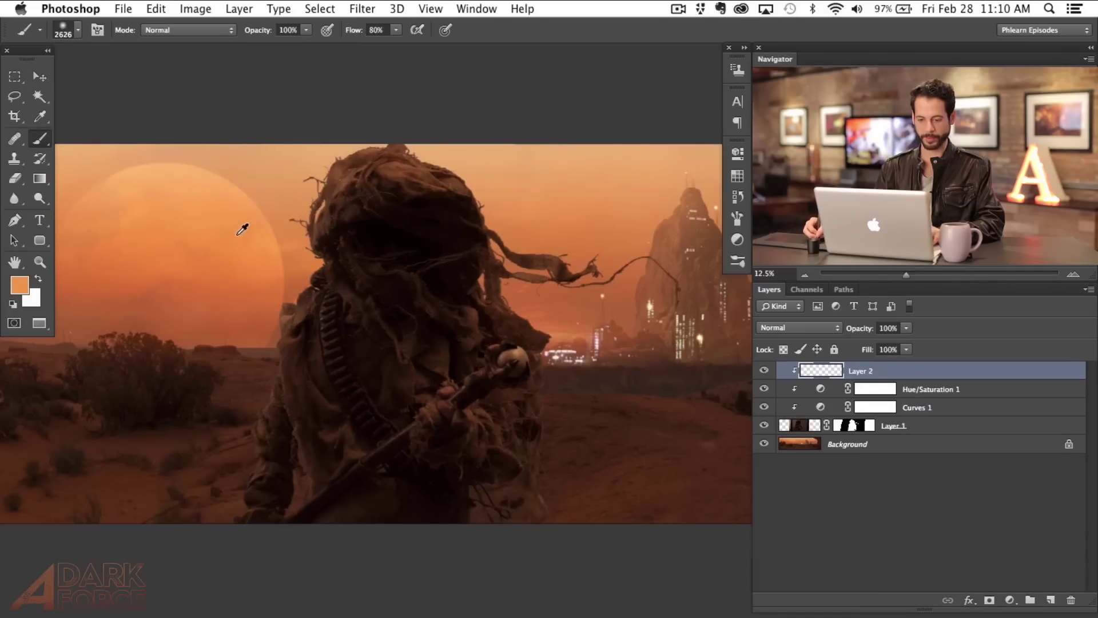
mouse_move(297, 177)
left_mouse_down()
mouse_move(333, 265)
mouse_move(271, 261)
mouse_move(364, 133)
mouse_move(364, 289)
mouse_move(258, 322)
mouse_move(355, 143)
mouse_move(391, 279)
mouse_move(303, 391)
mouse_move(306, 273)
mouse_move(337, 283)
mouse_move(290, 245)
mouse_move(385, 311)
mouse_move(400, 282)
mouse_move(343, 260)
mouse_move(306, 283)
left_mouse_up()
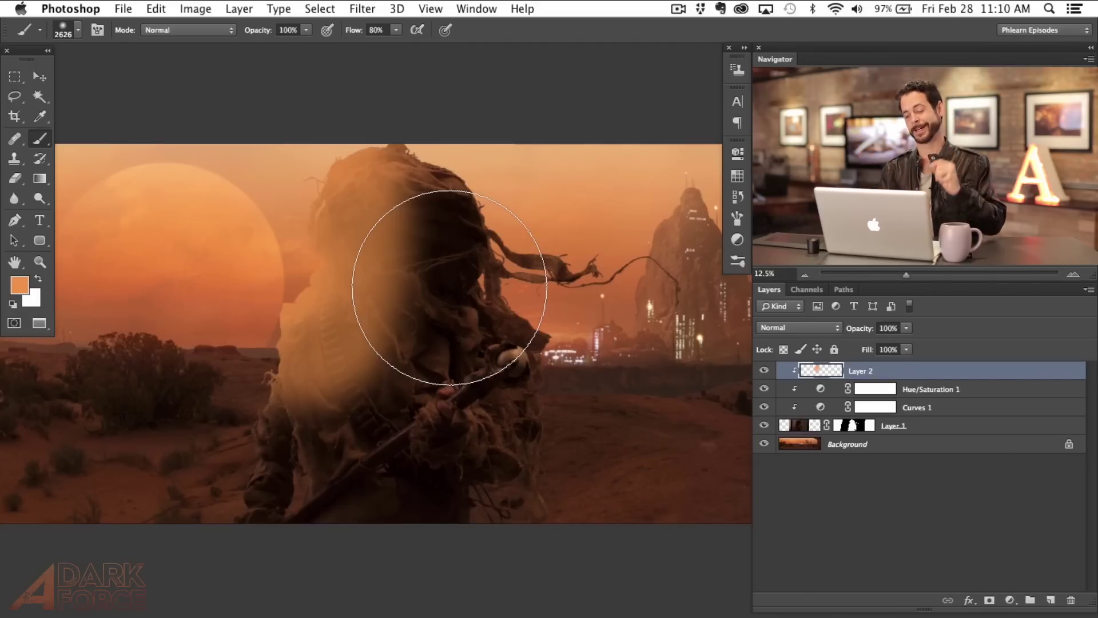
In Layer 2's blending options, split the Underlying Layer black Blend If slider to 0 / 255
left_click_drag(417, 394, 445, 387)
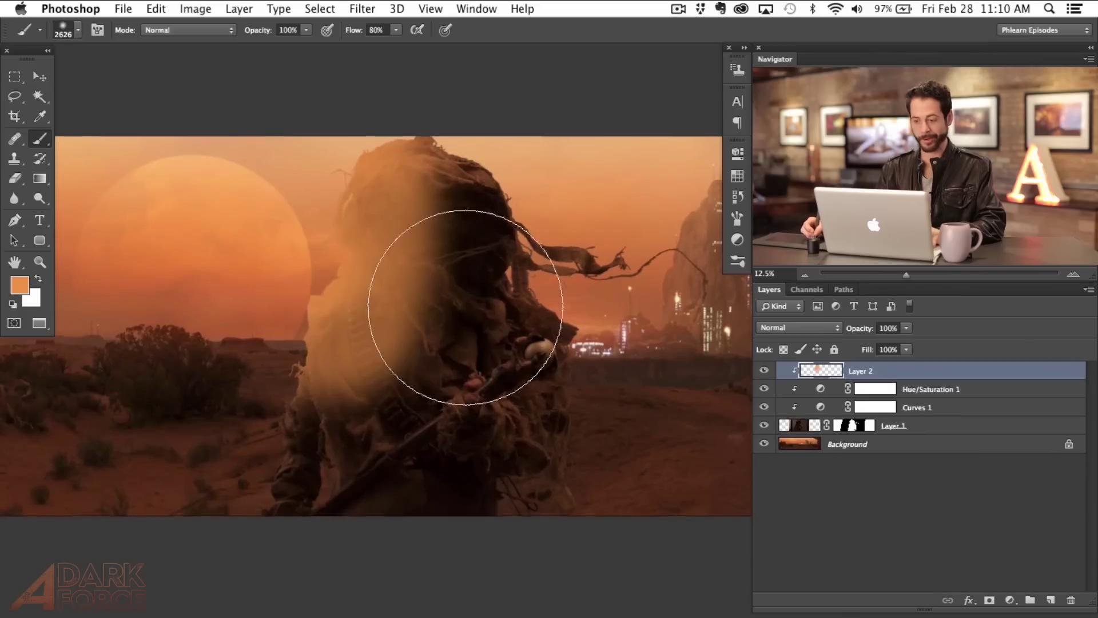
double_click(950, 373)
left_click_drag(563, 385, 630, 384)
left_click_drag(454, 311, 339, 138)
left_click_drag(475, 244, 519, 250)
left_click_drag(64, 452, 236, 451)
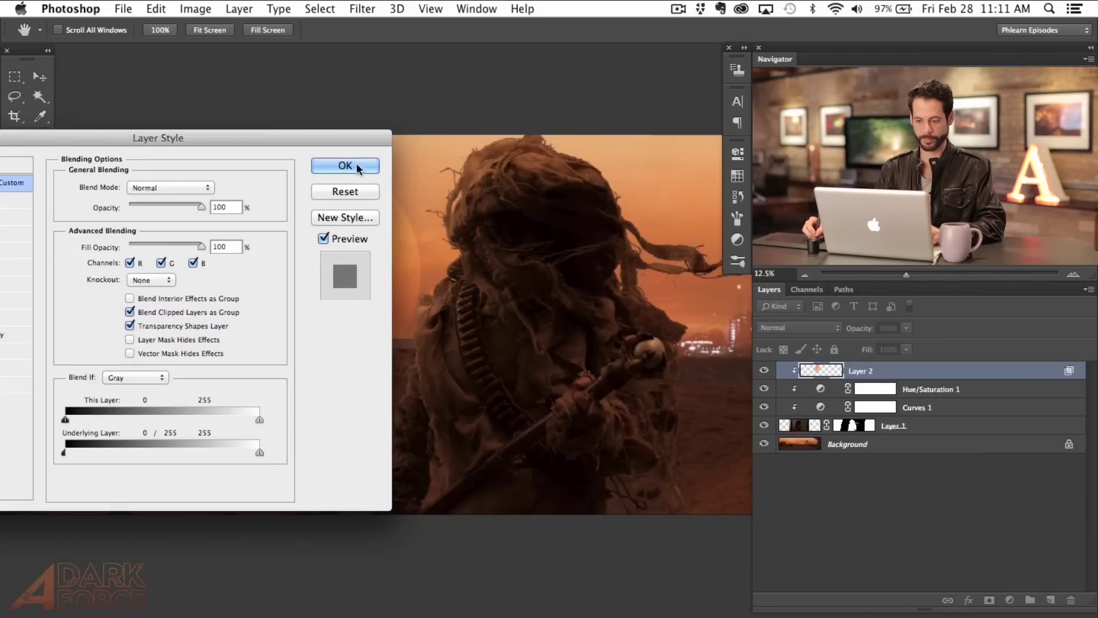
left_click(355, 164)
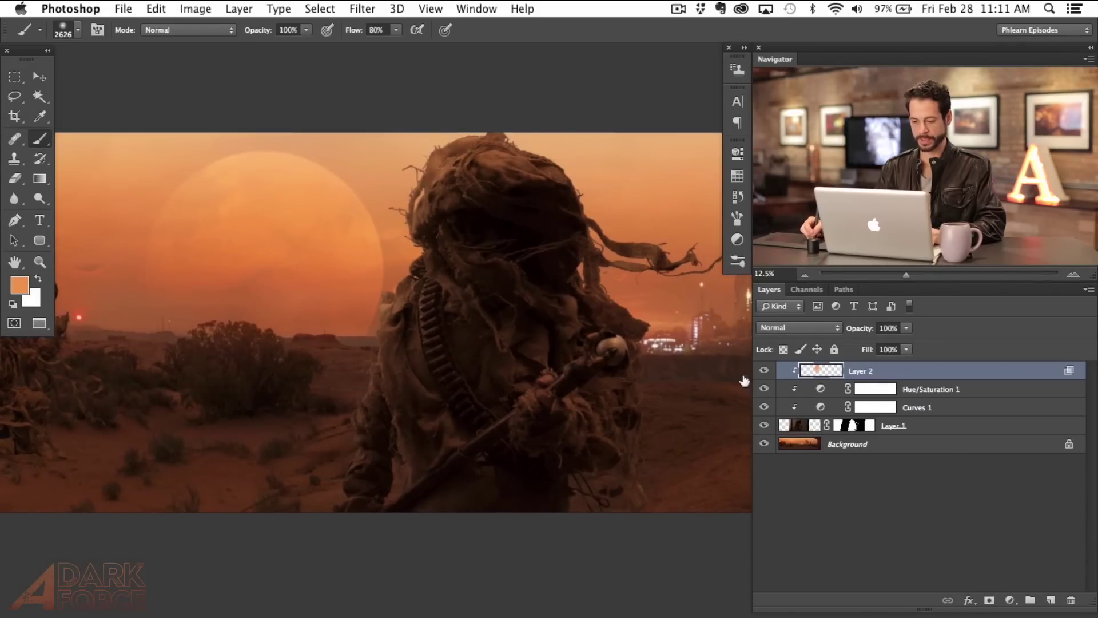
Compare the figure's orange rim glow with Layer 2 hidden and shown
left_click_drag(517, 375, 479, 384)
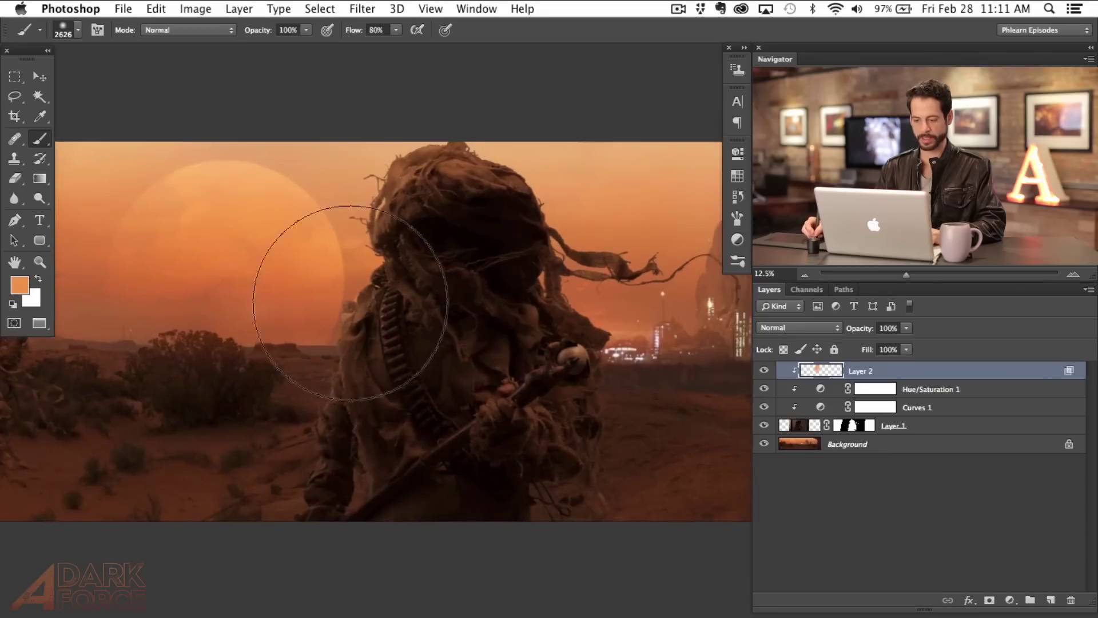
left_click(766, 371)
left_click(764, 371)
left_click(765, 371)
left_click(765, 371)
scroll(434, 395, "right", 2)
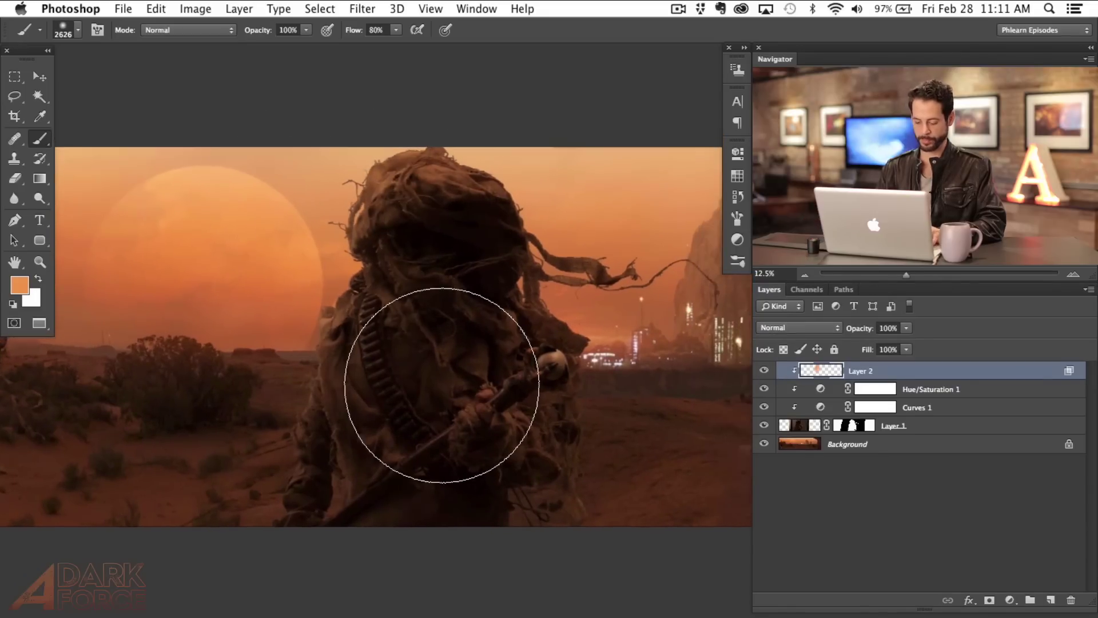
Create a clipped Layer 3, set the brush flow to 20%, and paint sampled sky orange over the figure's city-facing arm and head
key("super+shift+alt+n")
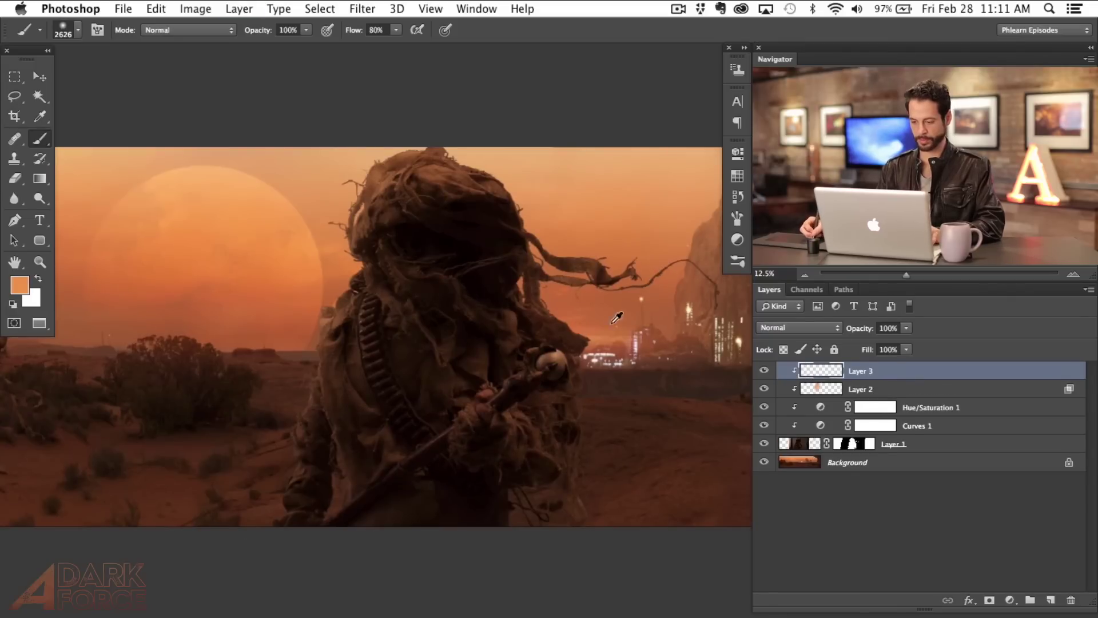
mouse_move(581, 330)
left_mouse_down()
mouse_move(566, 356)
mouse_move(558, 417)
left_mouse_up()
key("shift+2")
left_click(581, 211, "alt")
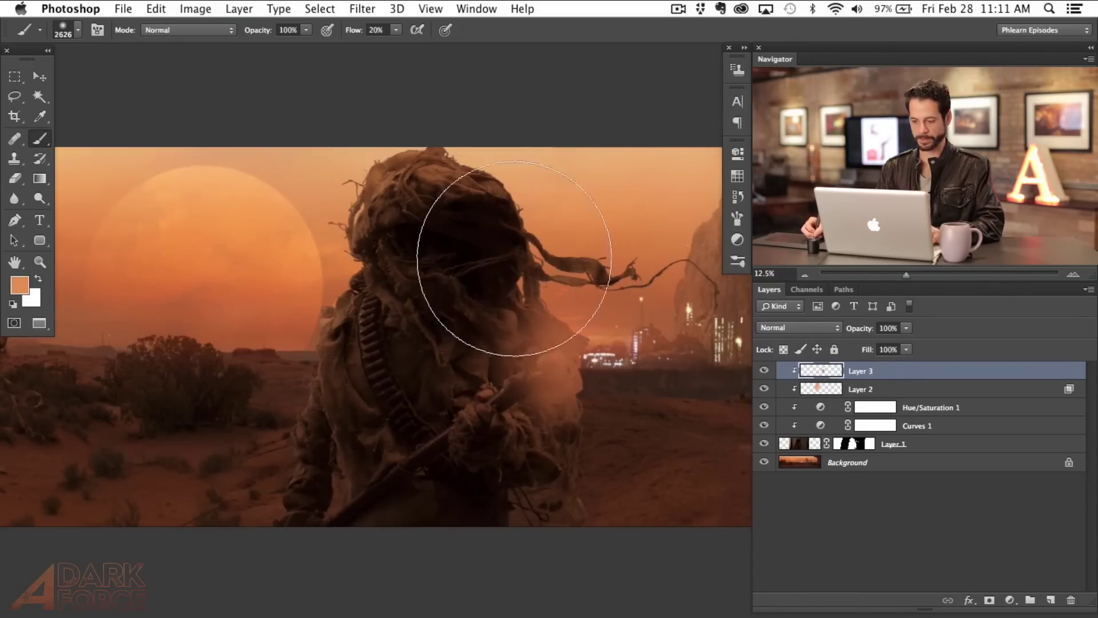
left_click_drag(491, 179, 460, 183)
Paint sampled background tones over the trailing cloth strip and the figure's lower city-facing side on Layer 3
left_click(653, 245, "alt")
left_click_drag(637, 295, 564, 285)
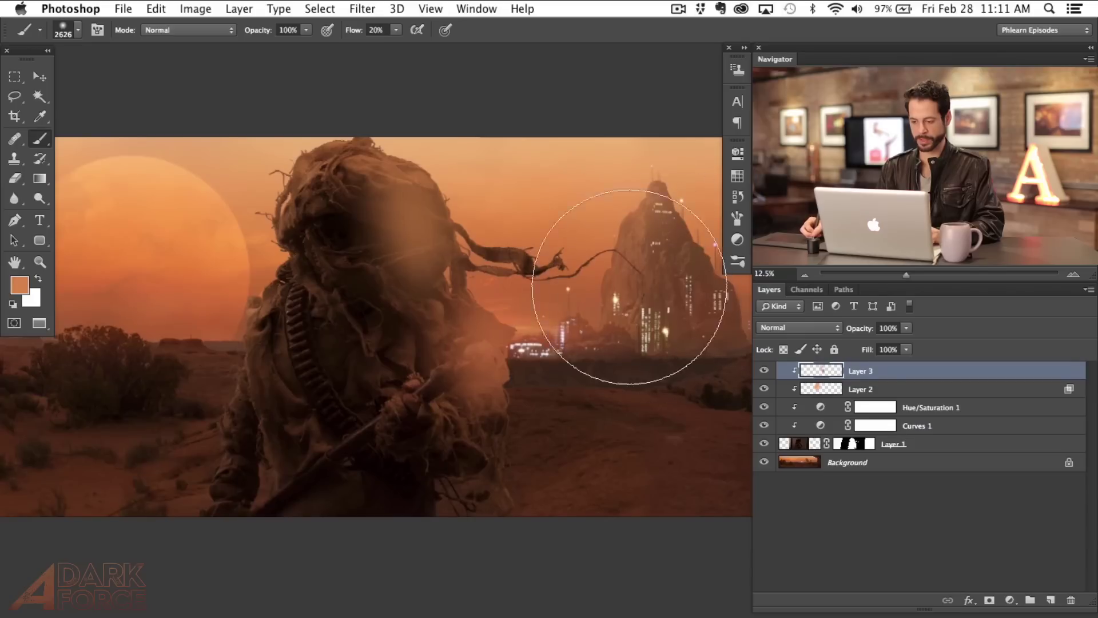
left_click(549, 294, "alt")
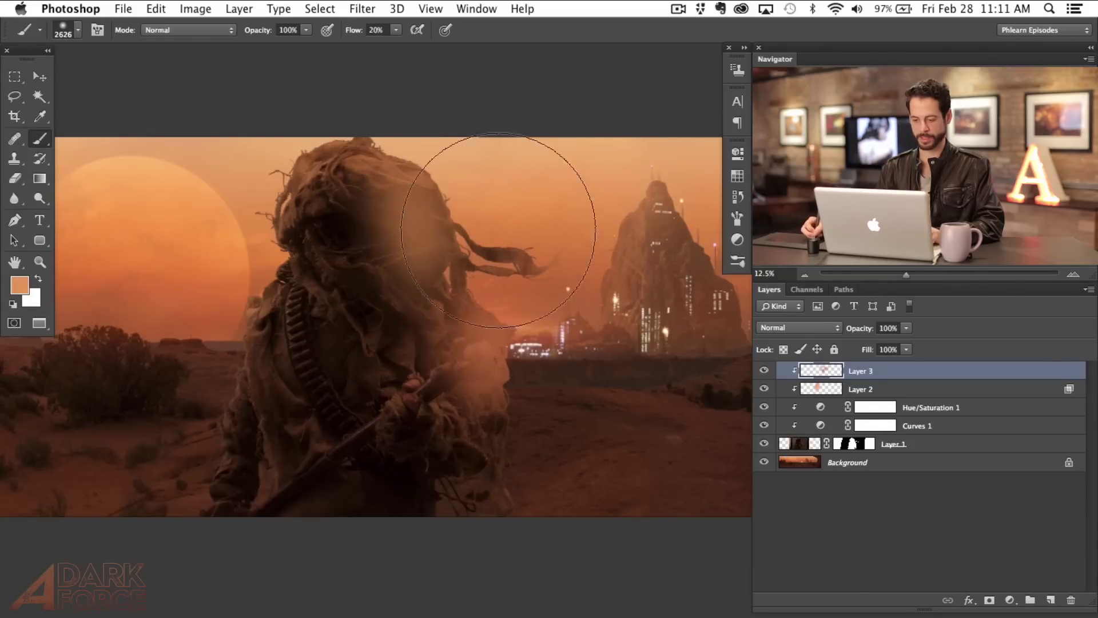
left_click(556, 442, "alt")
mouse_move(522, 464)
left_mouse_down()
mouse_move(503, 504)
mouse_move(514, 398)
mouse_move(457, 499)
mouse_move(522, 450)
mouse_move(505, 355)
mouse_move(487, 381)
mouse_move(510, 306)
mouse_move(500, 399)
left_mouse_up()
Haze the figure's sun-facing side and the top of its hood with tones sampled from the adjacent sky
left_click(219, 292, "alt")
mouse_move(245, 393)
left_mouse_down()
mouse_move(238, 417)
mouse_move(282, 335)
mouse_move(278, 249)
mouse_move(276, 303)
mouse_move(268, 296)
mouse_move(263, 184)
left_mouse_up()
left_click(254, 161, "alt")
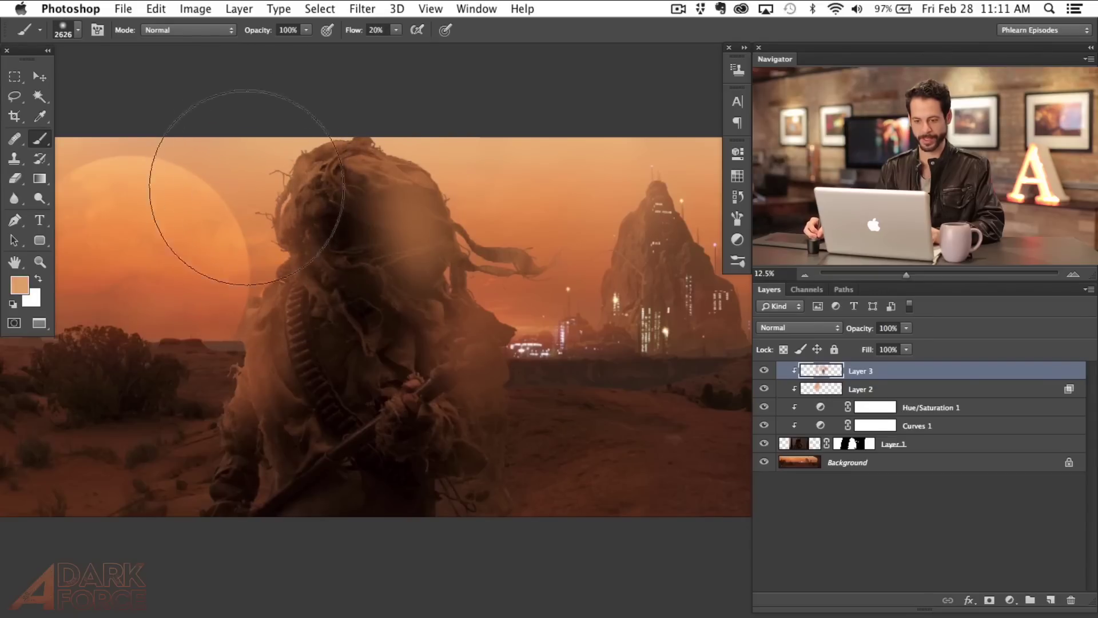
mouse_move(325, 190)
left_mouse_down()
mouse_move(314, 98)
mouse_move(297, 122)
mouse_move(343, 126)
left_mouse_up()
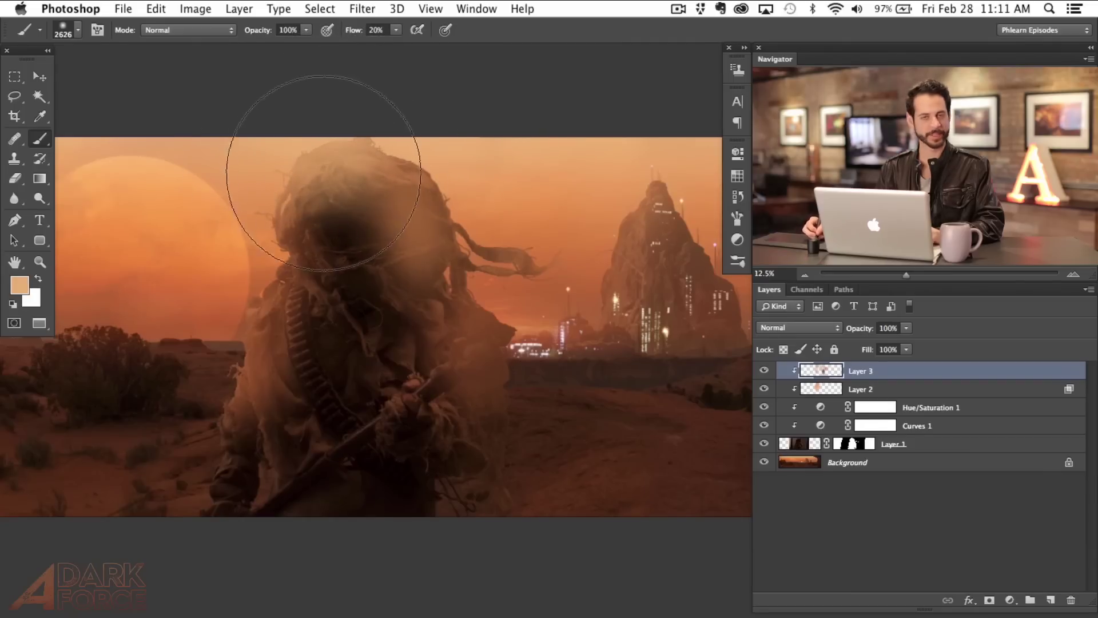
Undo the last haze stroke, resample orange from the sky, and paint it over the figure's face and torso
mouse_move(343, 351)
left_mouse_down()
mouse_move(379, 350)
mouse_move(421, 223)
mouse_move(375, 270)
mouse_move(386, 273)
mouse_move(379, 393)
mouse_move(433, 294)
left_mouse_up()
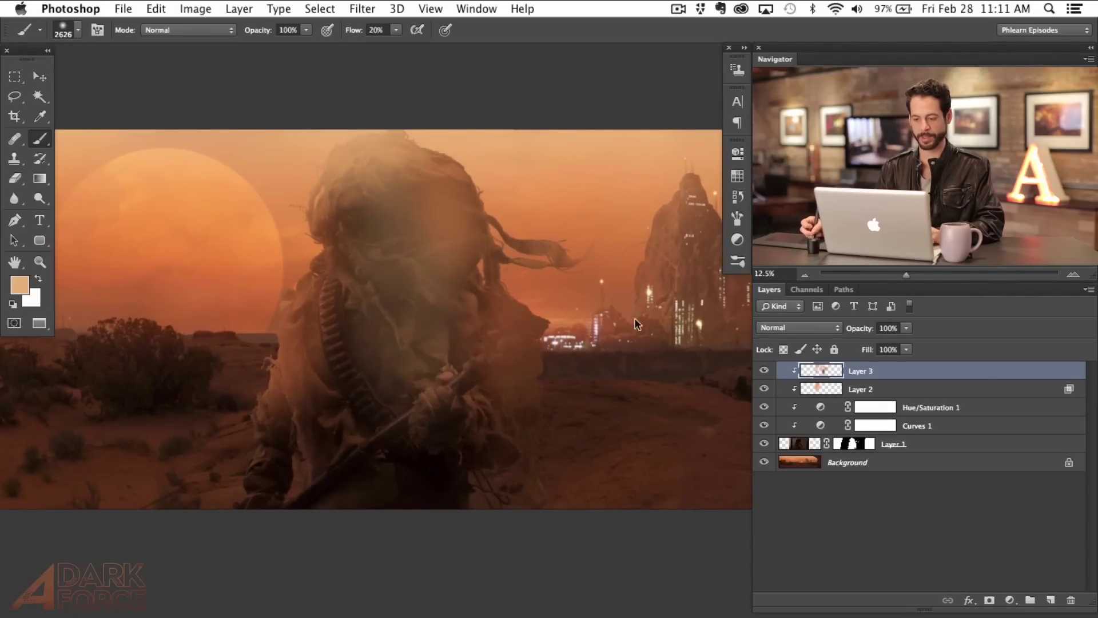
key("ctrl+z")
left_click(557, 191, "alt")
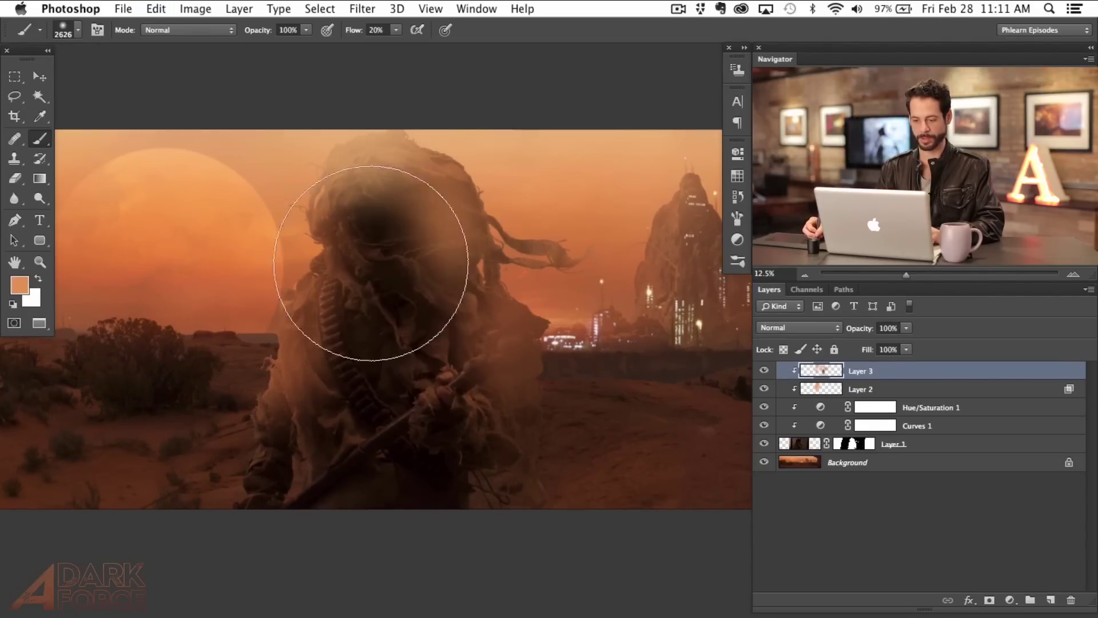
mouse_move(394, 225)
left_mouse_down()
mouse_move(333, 227)
mouse_move(445, 408)
mouse_move(459, 394)
mouse_move(437, 383)
mouse_move(503, 371)
mouse_move(554, 338)
left_mouse_up()
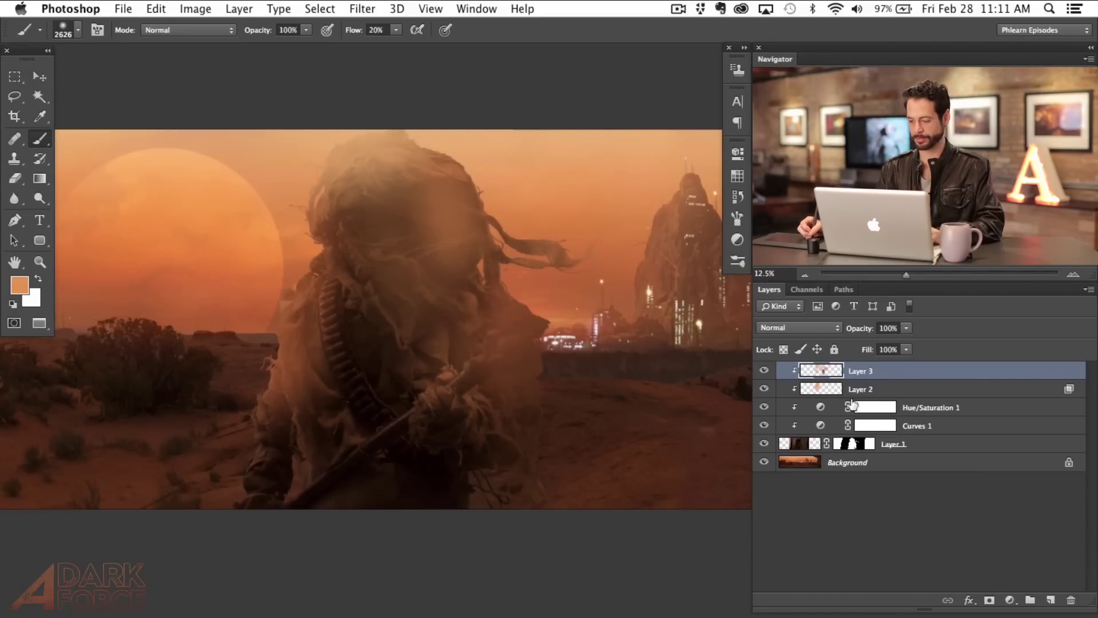
Set Layer 3's Blend If so the Underlying Layer's shadow slider is split to 0 / 255, keeping the haze off the figure's dark areas
left_click_drag(576, 467, 601, 484)
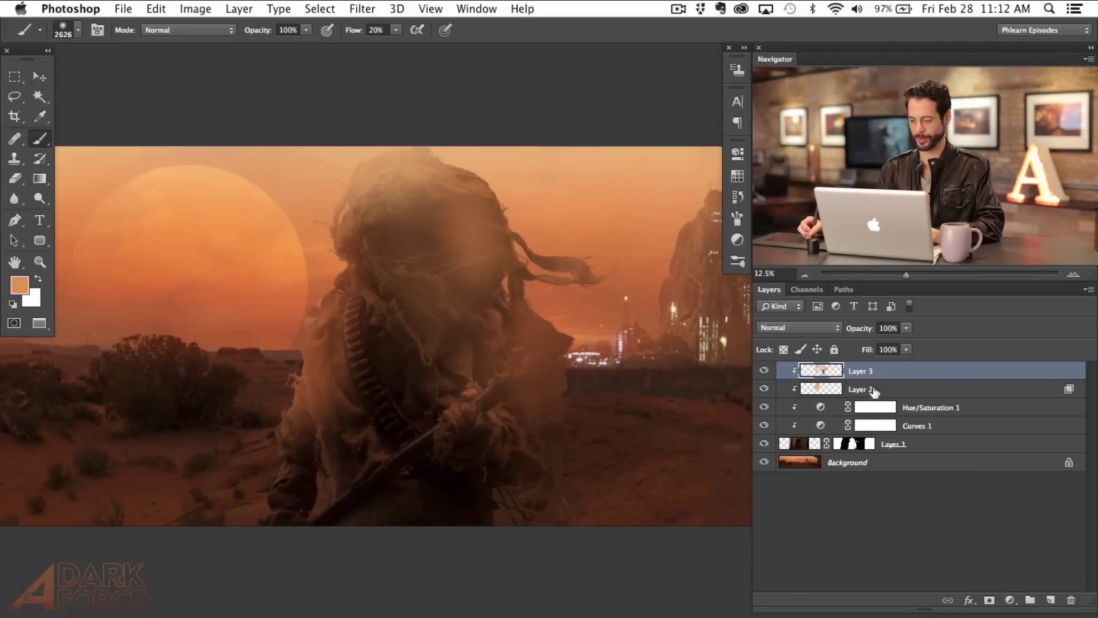
double_click(909, 381)
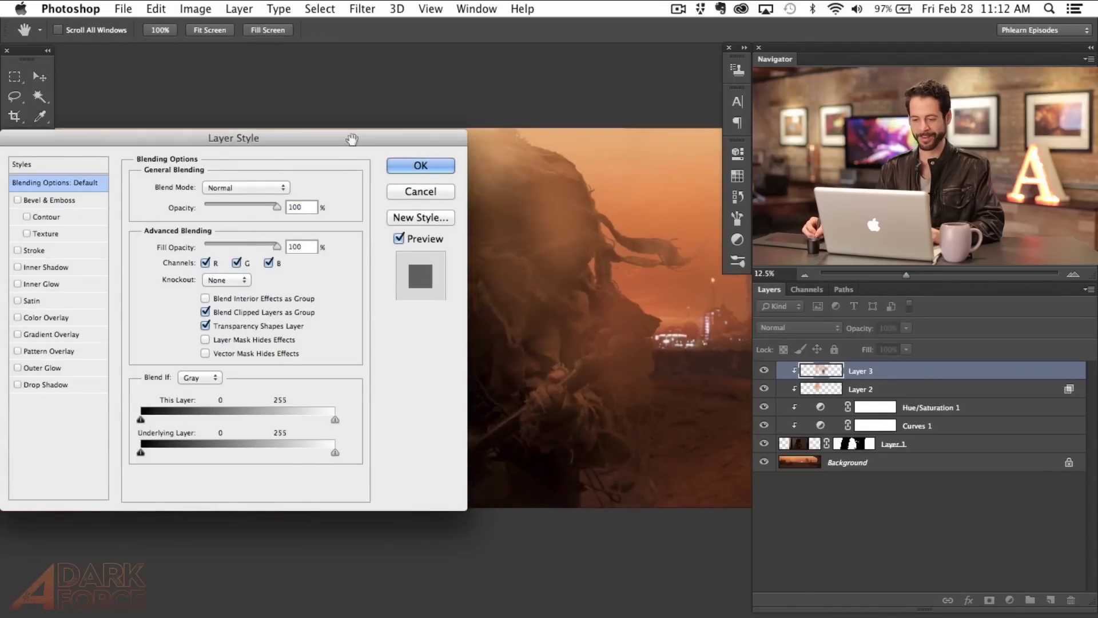
left_click_drag(334, 144, 237, 141)
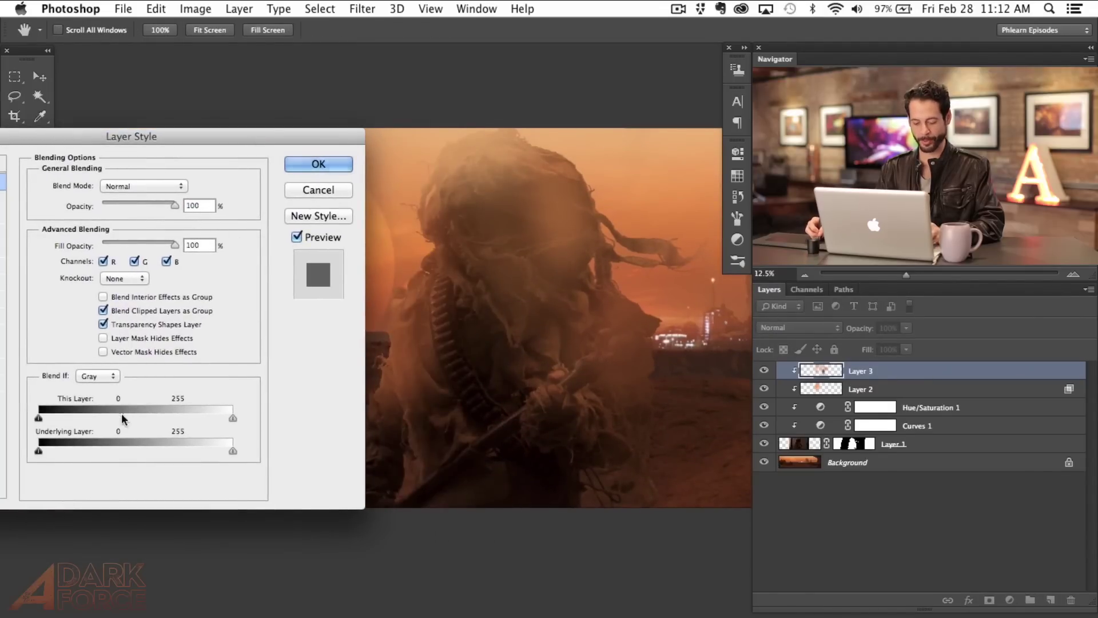
left_click_drag(49, 452, 229, 443)
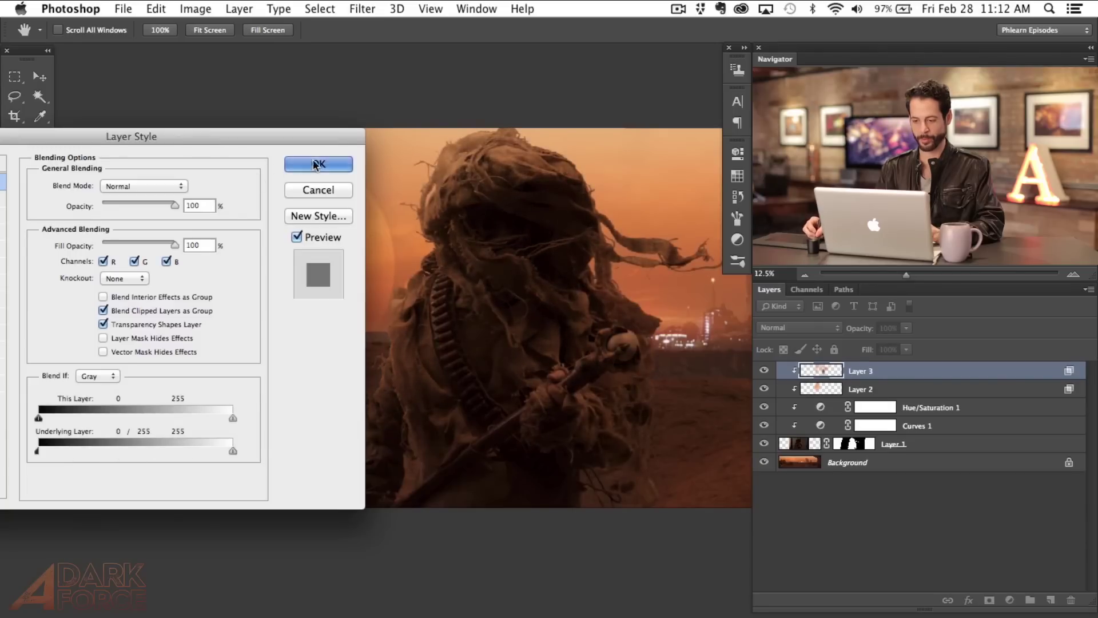
left_click(317, 164)
Compare the figure with and without Layer 3, and reduce Layer 3's opacity to 70%
left_click(764, 370)
left_click(764, 370)
left_click(764, 371)
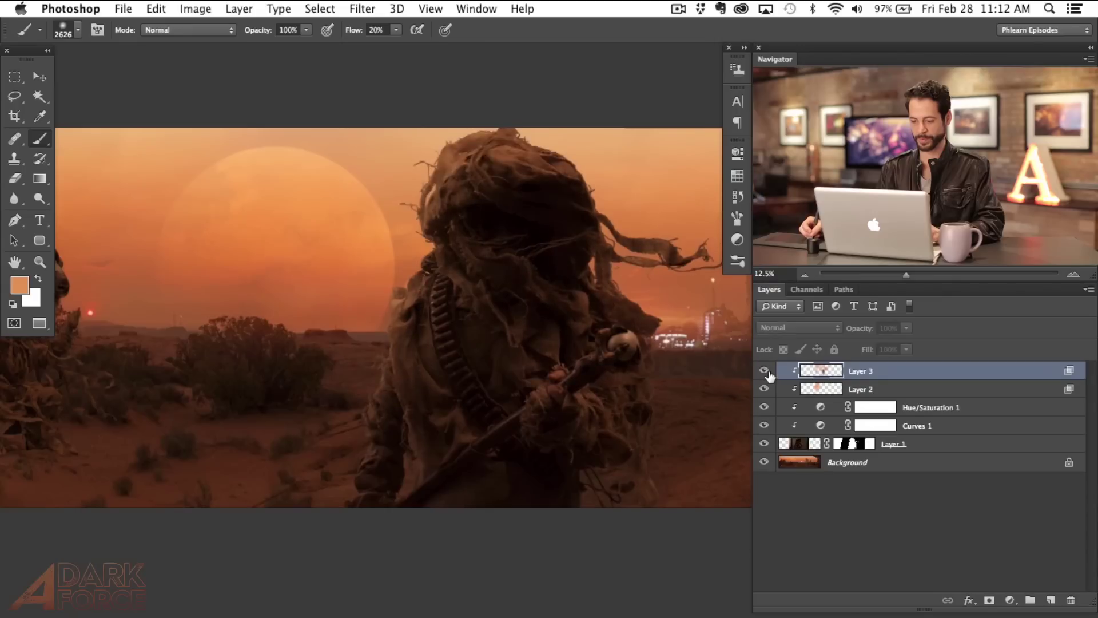
left_click(764, 370)
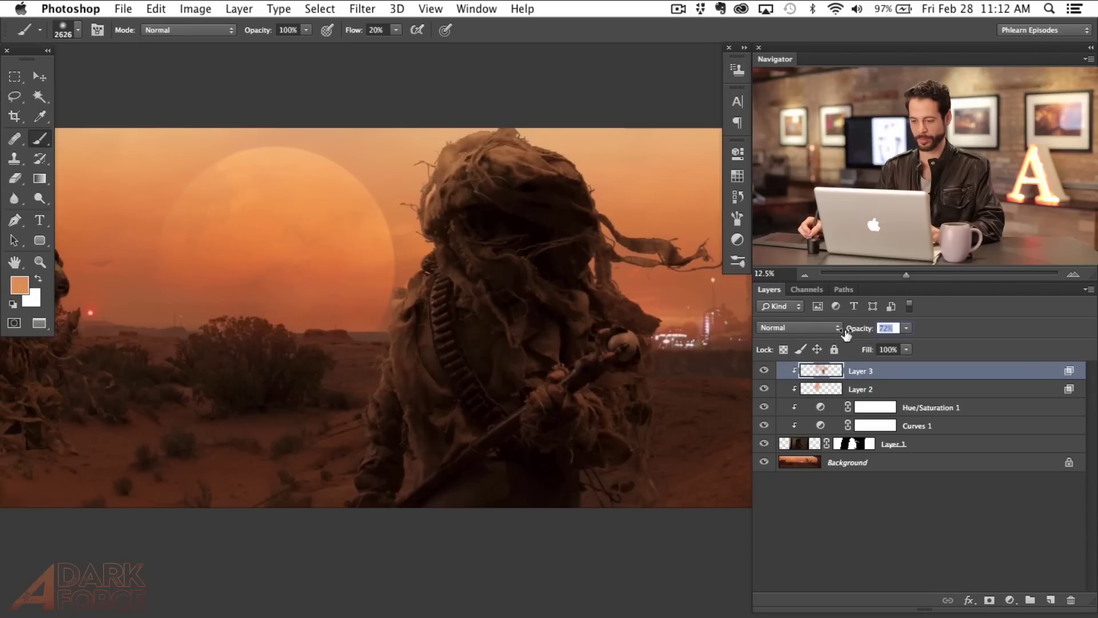
scroll(692, 409, "right", 5)
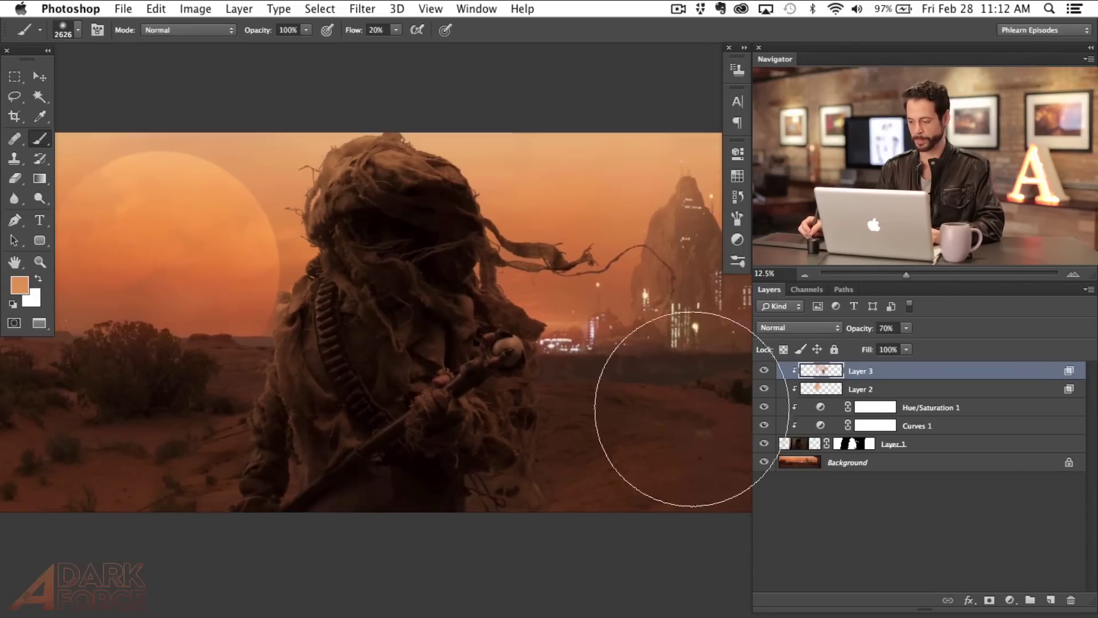
scroll(617, 443, "right", 3)
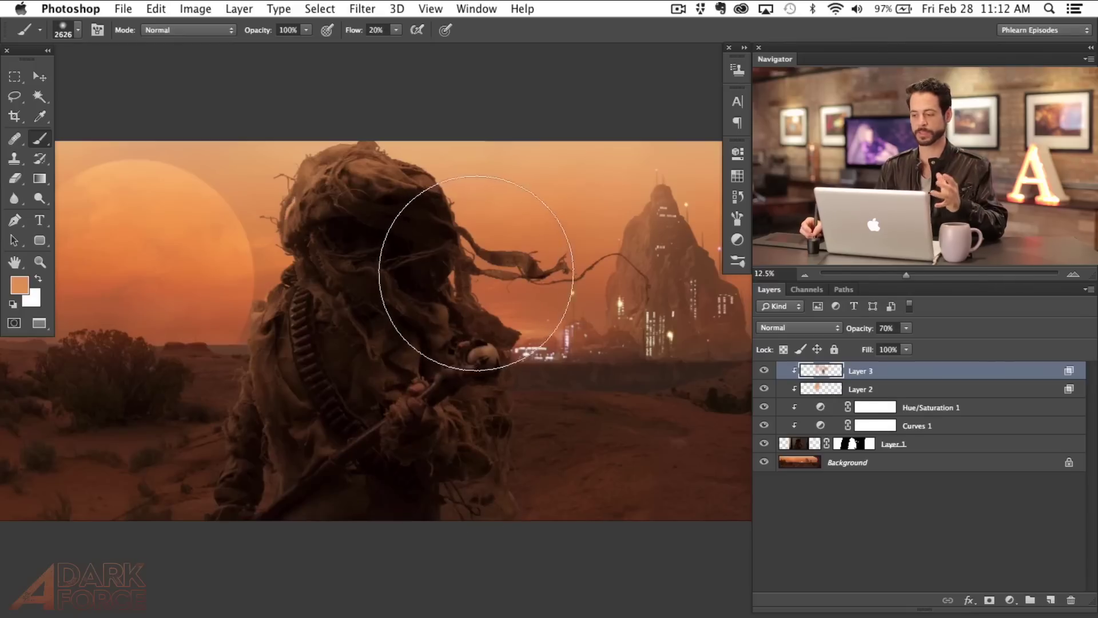
Compare the figure without its clipped layers and with Layer 1's mask off, then restore the mask and all the clipped layers
left_click_drag(530, 429, 566, 421)
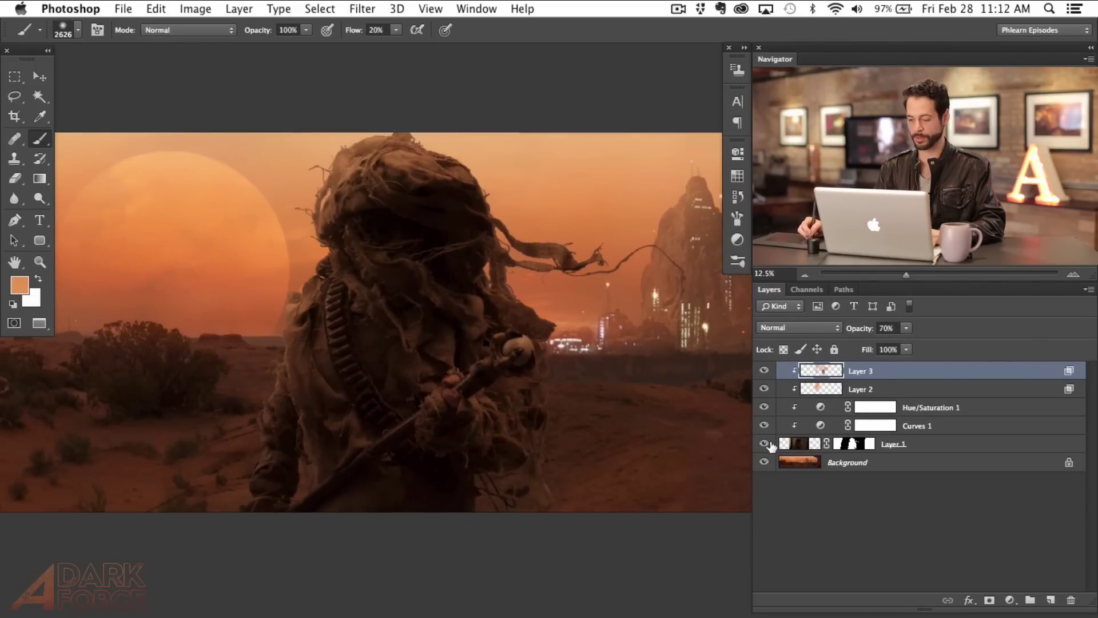
left_click(852, 445, "shift")
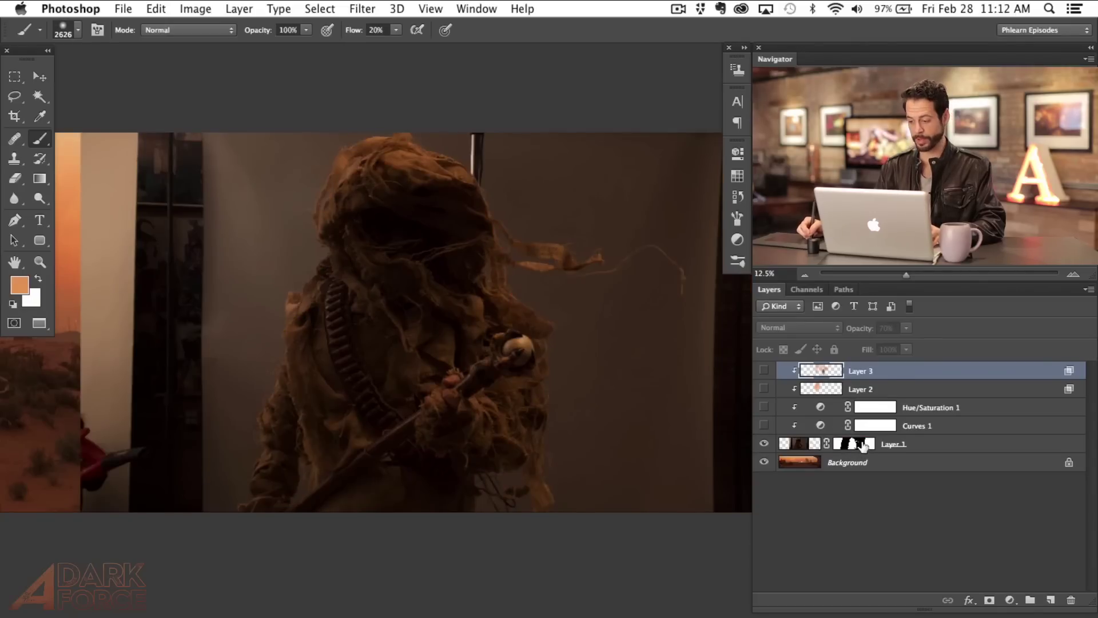
left_click(853, 444, "shift")
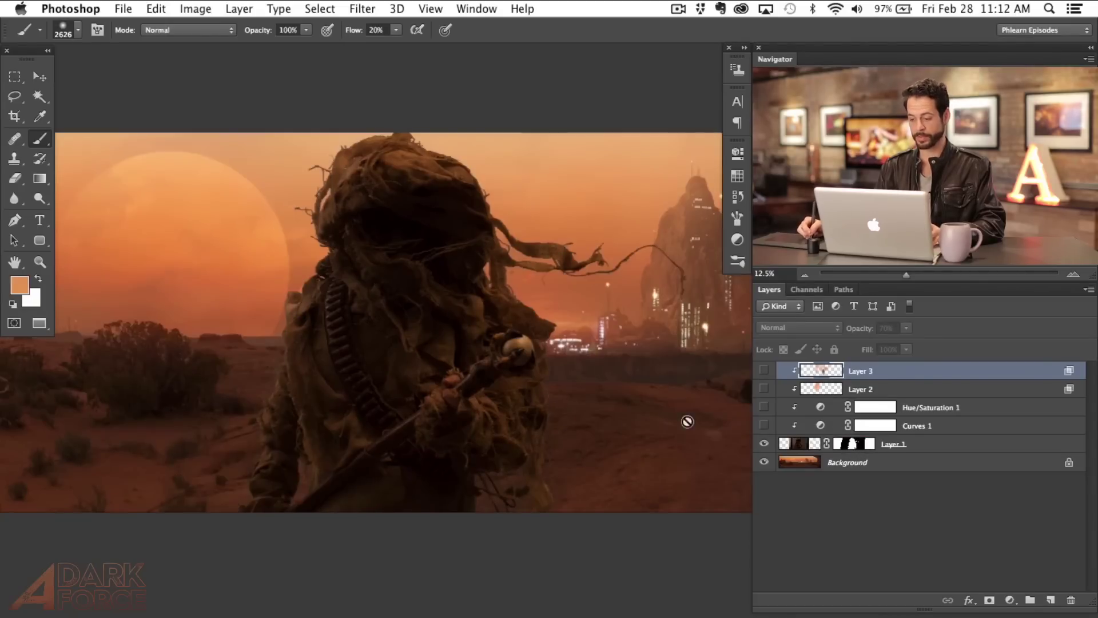
left_click(764, 371)
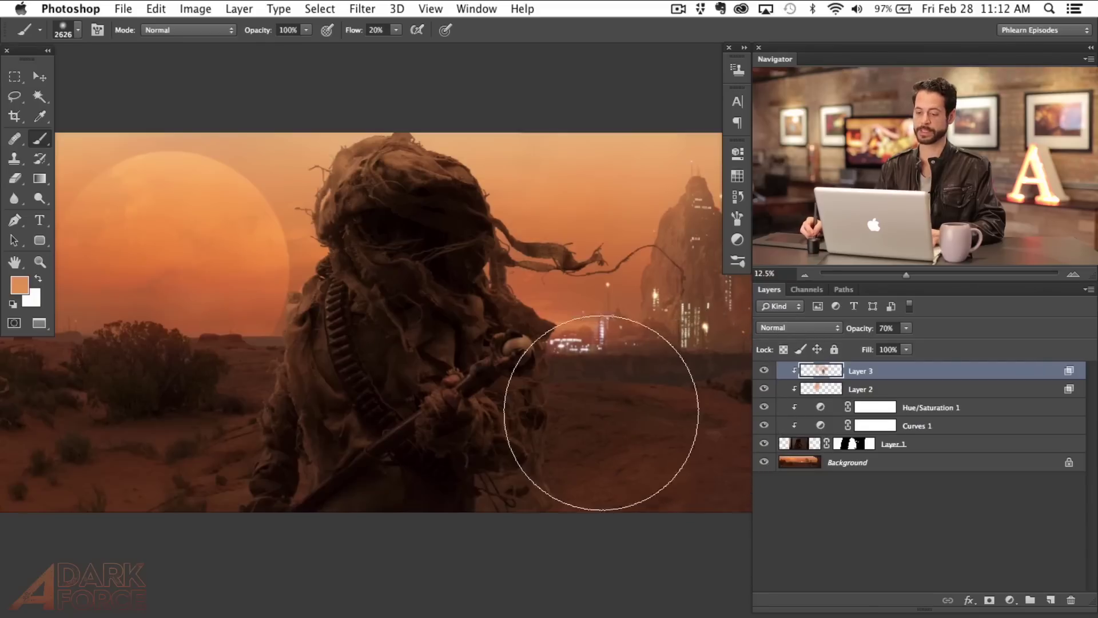
left_click_drag(483, 398, 507, 412)
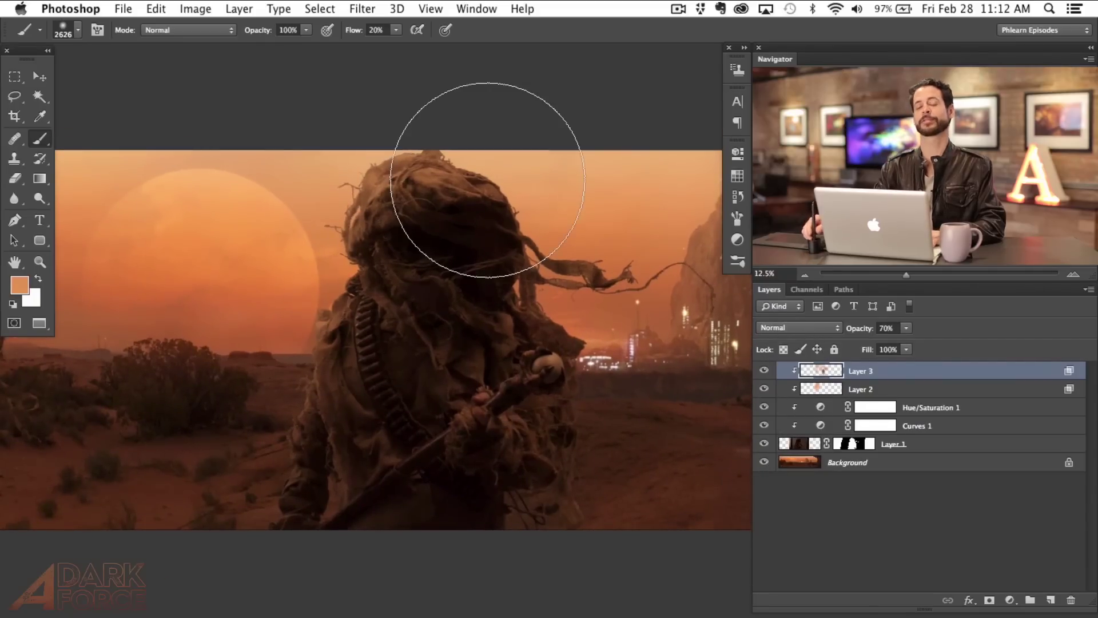